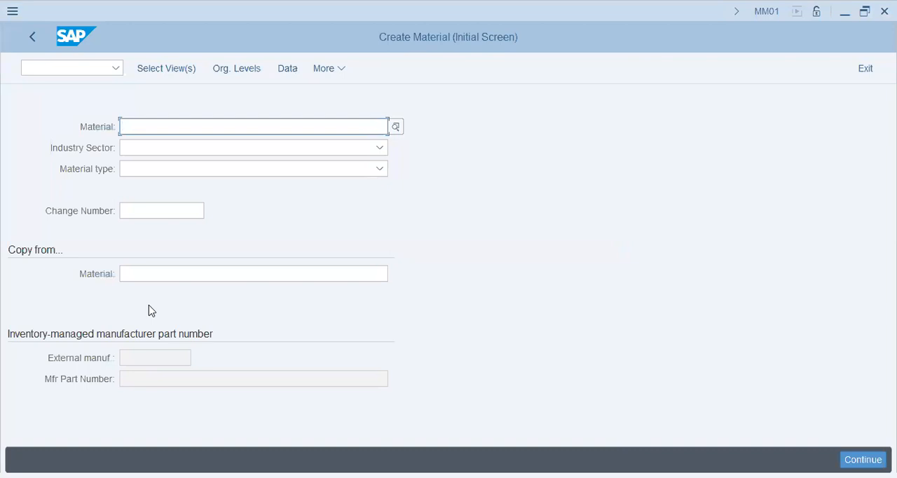
{"action": "type", "text": "HammerTools-30"}
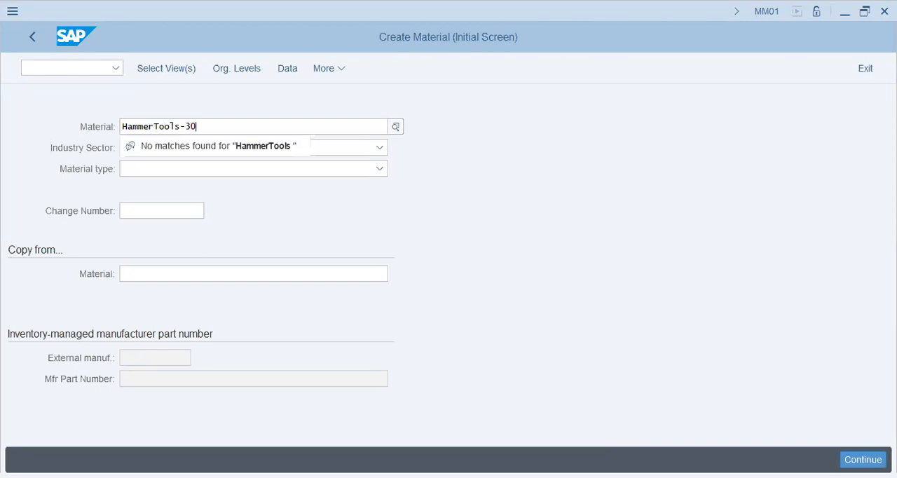
{"action": "key", "text": "BackSpace"}
{"action": "key", "text": "BackSpace"}
{"action": "key", "text": "BackSpace"}
{"action": "key", "text": "BackSpace"}
{"action": "key", "text": "BackSpace"}
{"action": "key", "text": "BackSpace"}
{"action": "key", "text": "BackSpace"}
{"action": "key", "text": "BackSpace"}
{"action": "key", "text": "BackSpace"}
{"action": "key", "text": "BackSpace"}
{"action": "key", "text": "BackSpace"}
{"action": "key", "text": "BackSpace"}
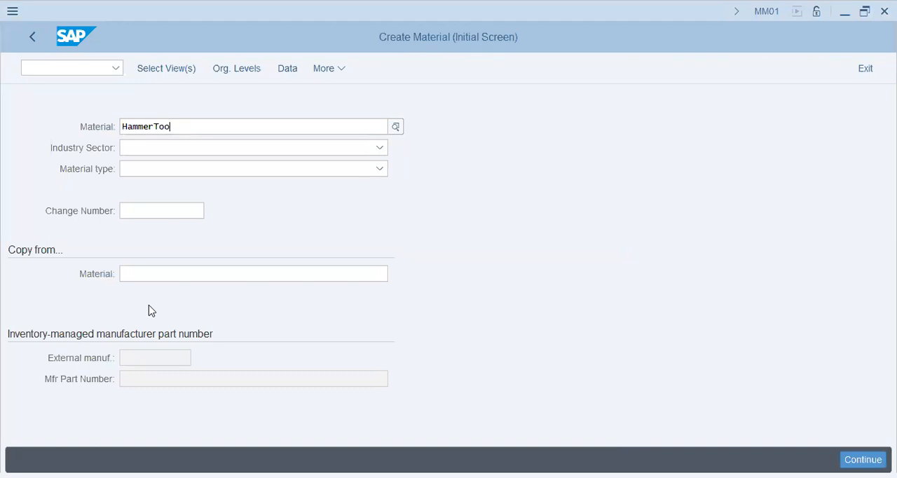
{"action": "key", "text": "BackSpace"}
Step: Enter AA42-Hammertools30 as the name of the new material
{"action": "type", "text": "AA42-Hammertools"}
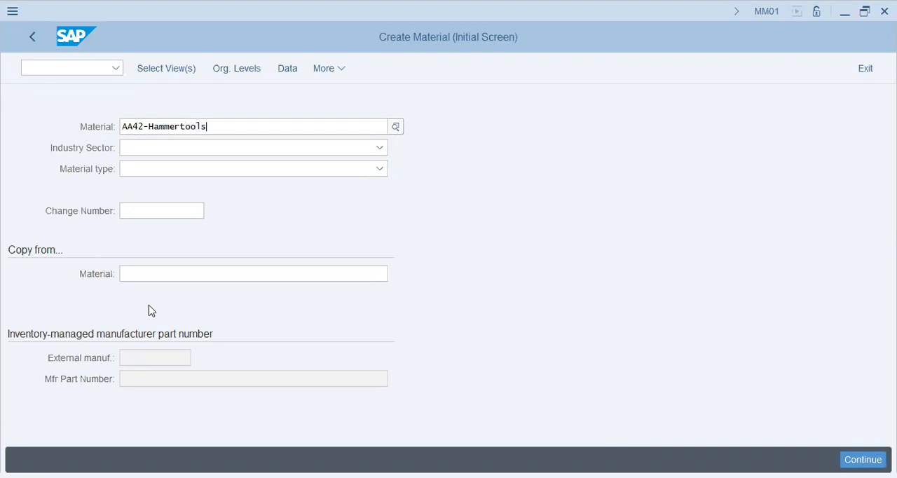
{"action": "type", "text": "30"}
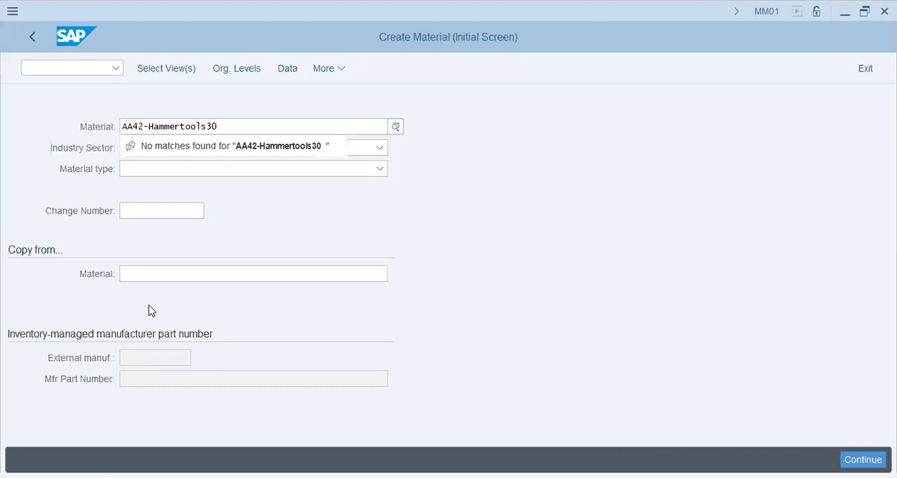
Step: Set the new material's industry sector to Mechanical engineering
{"action": "key", "text": "Tab"}
{"action": "key", "text": "m"}
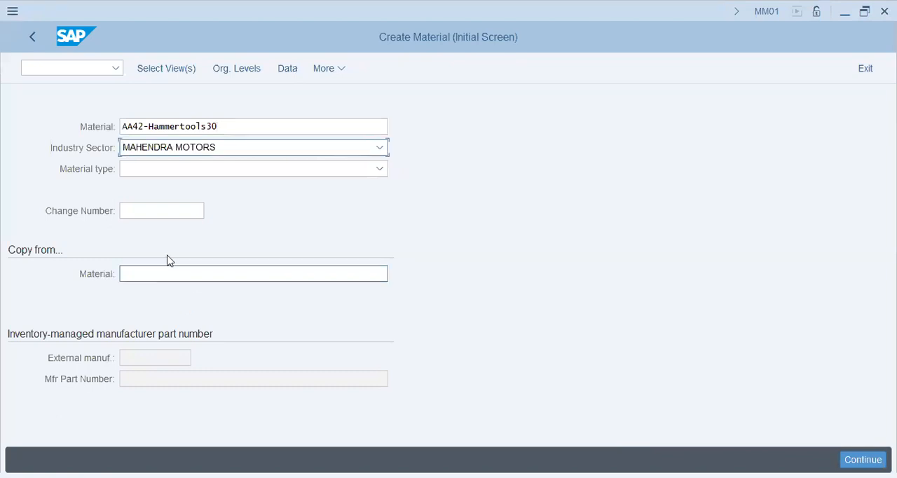
{"action": "left_click", "coordinate": [187, 153]}
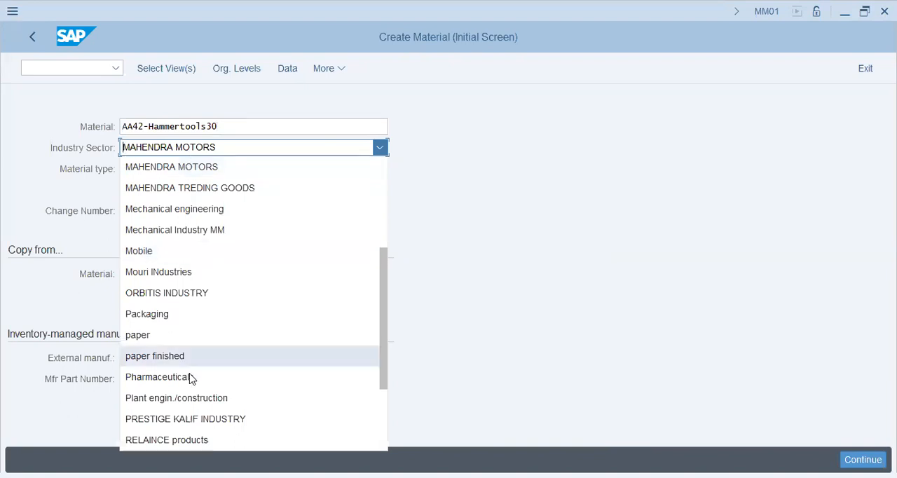
{"action": "left_click", "coordinate": [228, 209]}
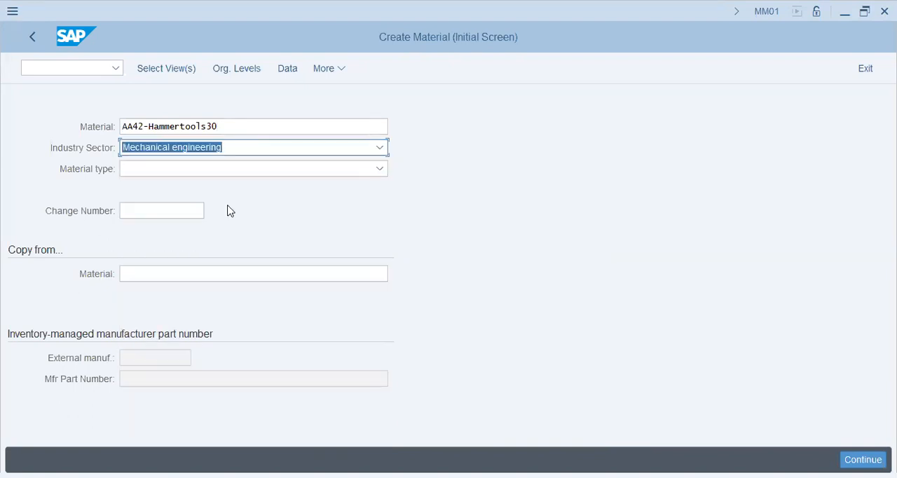
{"action": "left_click", "coordinate": [468, 32]}
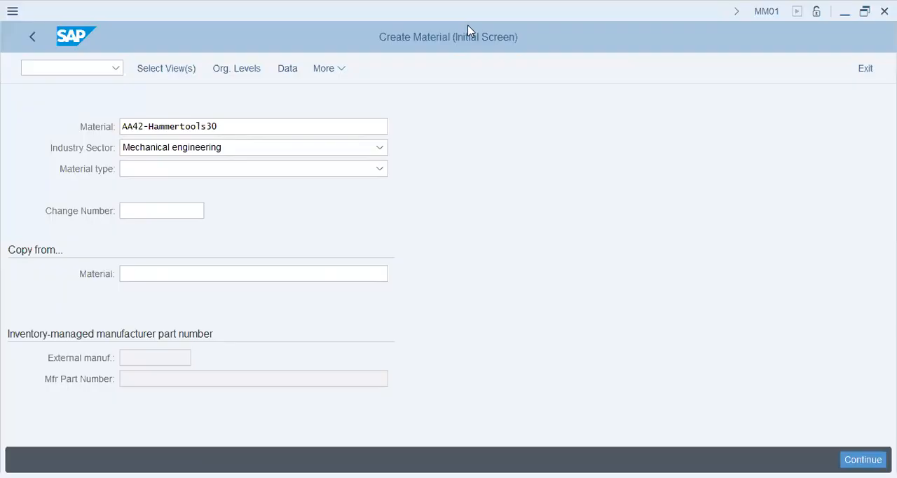
Step: Set the material type to Raw materials (ROH-RAW)
{"action": "left_click", "coordinate": [177, 175]}
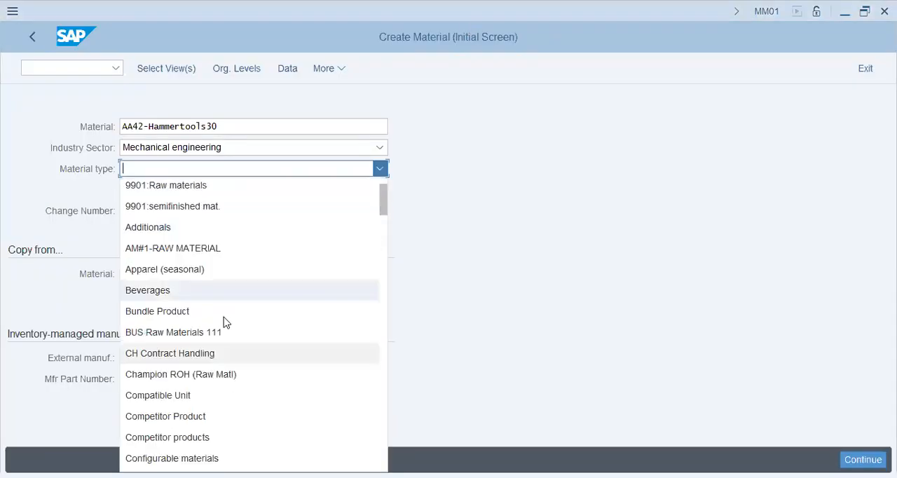
{"action": "scroll", "coordinate": [221, 319], "scroll_direction": "down", "scroll_amount": 8}
{"action": "scroll", "coordinate": [221, 317], "scroll_direction": "down", "scroll_amount": 3}
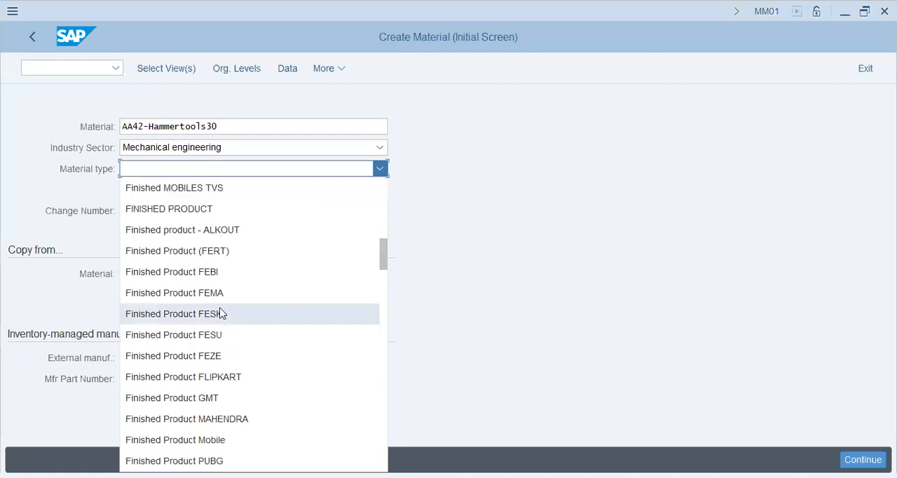
{"action": "scroll", "coordinate": [236, 338], "scroll_direction": "down", "scroll_amount": 2}
{"action": "scroll", "coordinate": [236, 338], "scroll_direction": "down", "scroll_amount": 2}
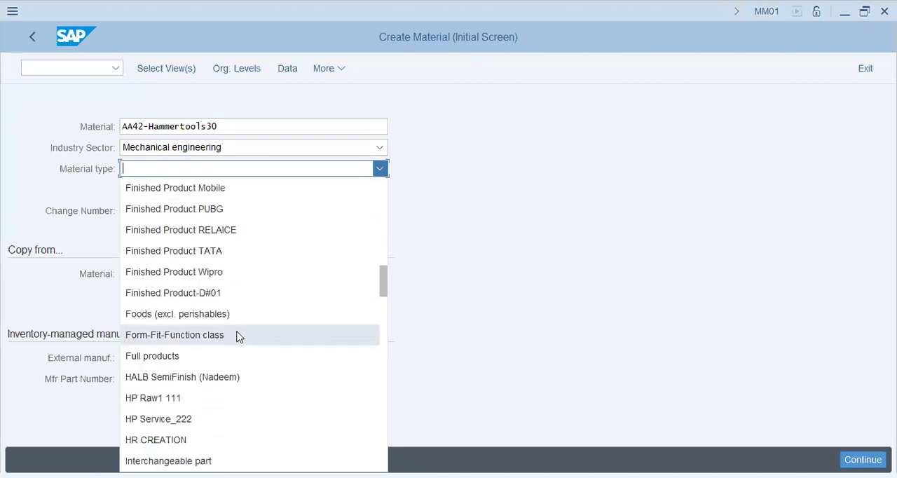
{"action": "scroll", "coordinate": [238, 337], "scroll_direction": "down", "scroll_amount": 3}
{"action": "scroll", "coordinate": [239, 337], "scroll_direction": "down", "scroll_amount": 4}
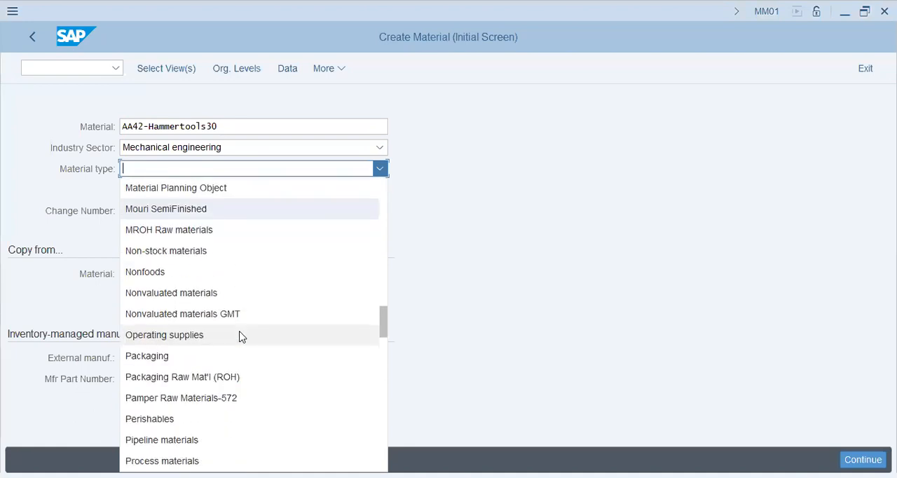
{"action": "scroll", "coordinate": [238, 337], "scroll_direction": "down", "scroll_amount": 2}
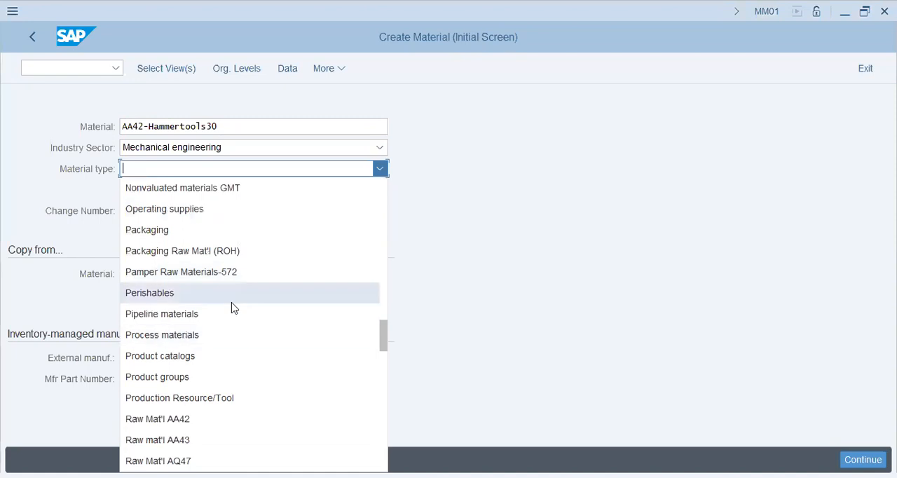
{"action": "scroll", "coordinate": [233, 310], "scroll_direction": "down", "scroll_amount": 2}
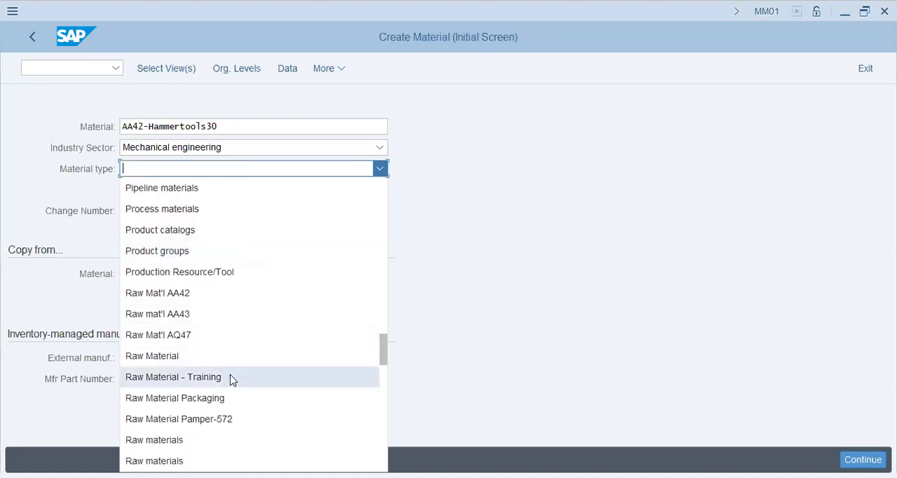
{"action": "scroll", "coordinate": [233, 382], "scroll_direction": "down", "scroll_amount": 1}
{"action": "scroll", "coordinate": [233, 382], "scroll_direction": "down", "scroll_amount": 3}
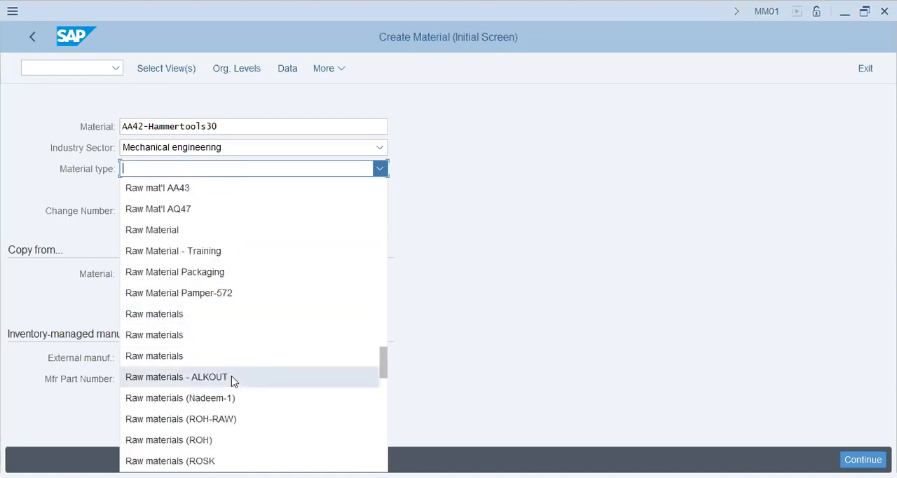
{"action": "scroll", "coordinate": [233, 382], "scroll_direction": "down", "scroll_amount": 2}
{"action": "left_click", "coordinate": [234, 293]}
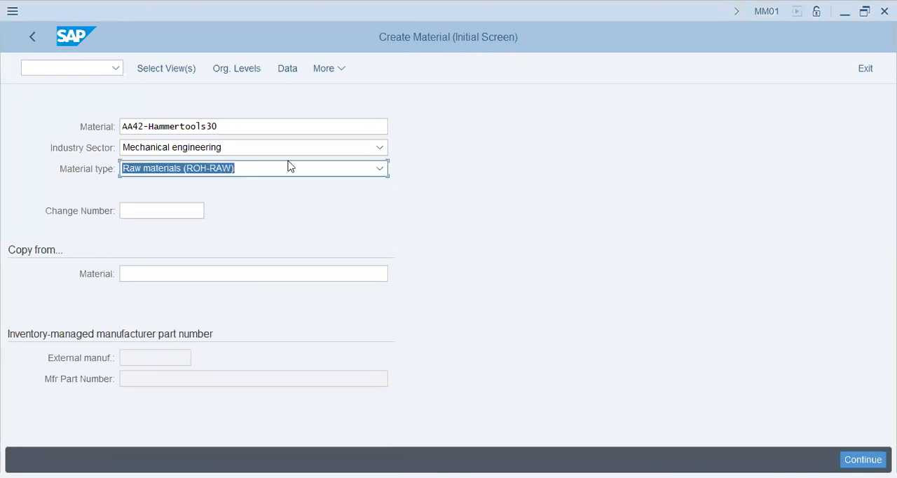
Step: Add Basic Data 2 and Sales: General/Plant Data to the views selected for the material and confirm the view selection
{"action": "left_click", "coordinate": [179, 70]}
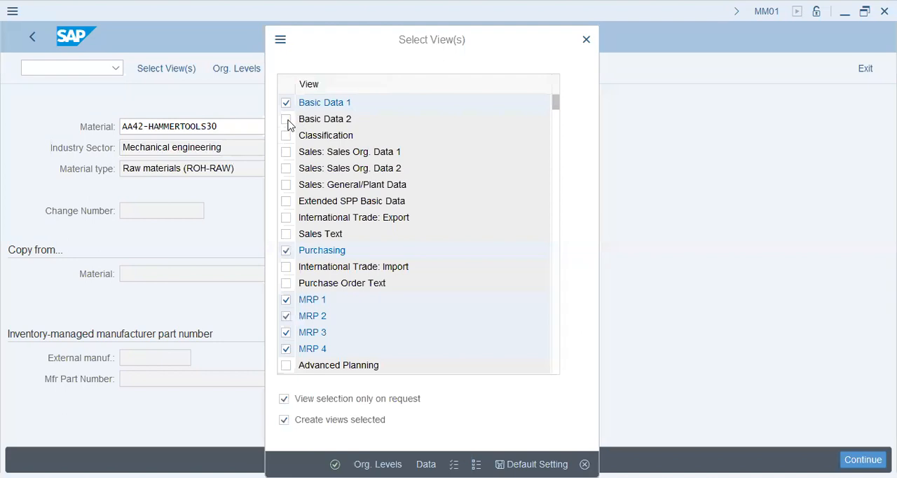
{"action": "left_click", "coordinate": [287, 120]}
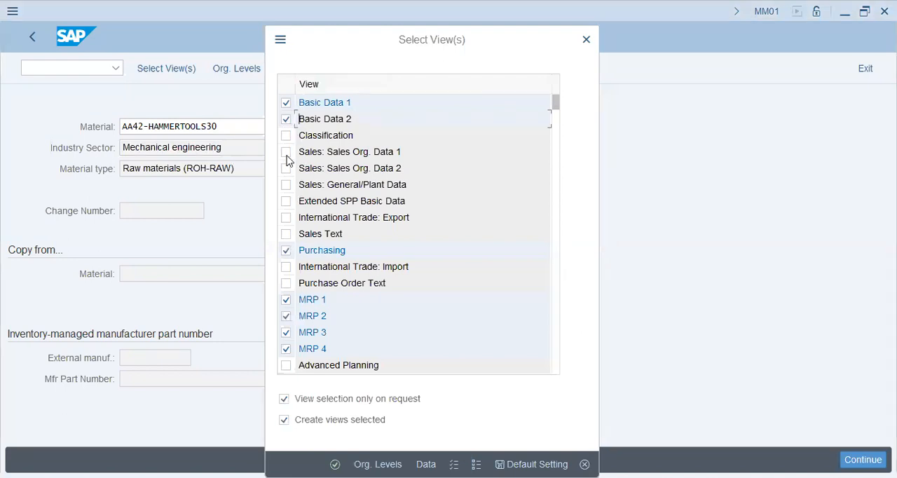
{"action": "left_click", "coordinate": [286, 158]}
{"action": "left_click", "coordinate": [287, 155]}
{"action": "scroll", "coordinate": [336, 184], "scroll_direction": "down", "scroll_amount": 1}
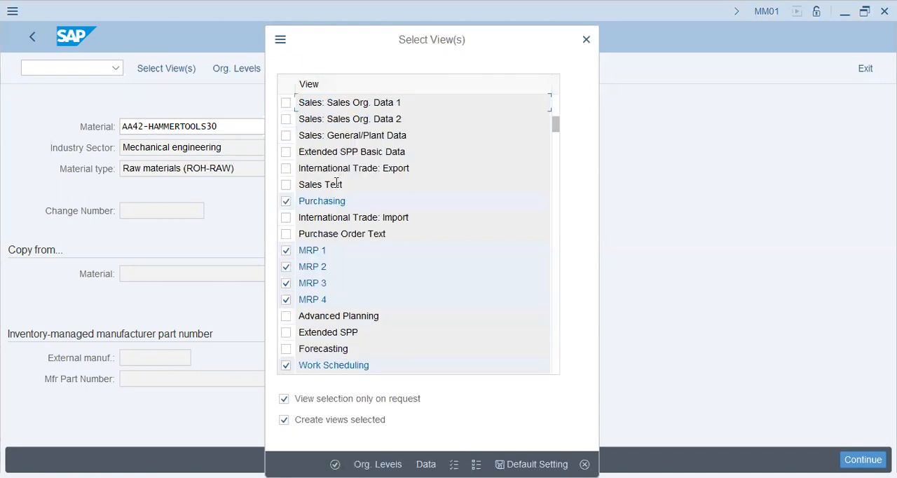
{"action": "left_click", "coordinate": [286, 137]}
{"action": "scroll", "coordinate": [301, 320], "scroll_direction": "down", "scroll_amount": 1}
{"action": "scroll", "coordinate": [301, 320], "scroll_direction": "down", "scroll_amount": 1}
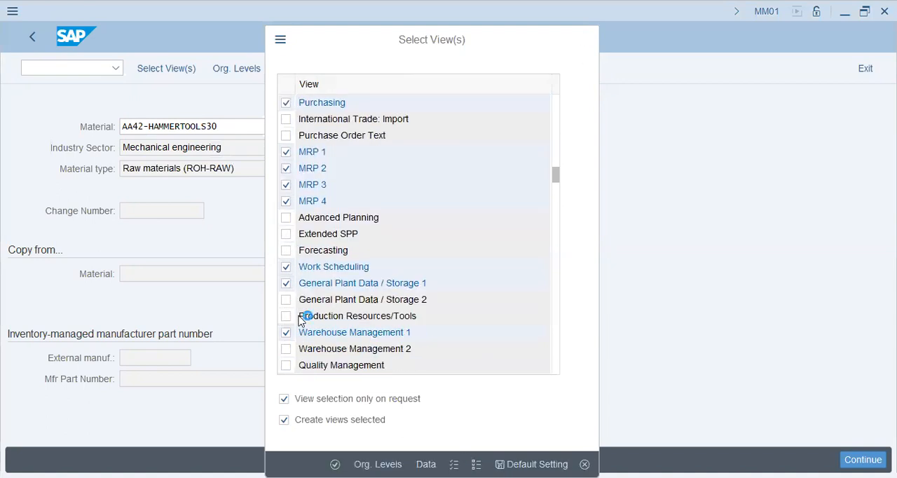
{"action": "scroll", "coordinate": [302, 315], "scroll_direction": "down", "scroll_amount": 1}
{"action": "scroll", "coordinate": [301, 315], "scroll_direction": "down", "scroll_amount": 1}
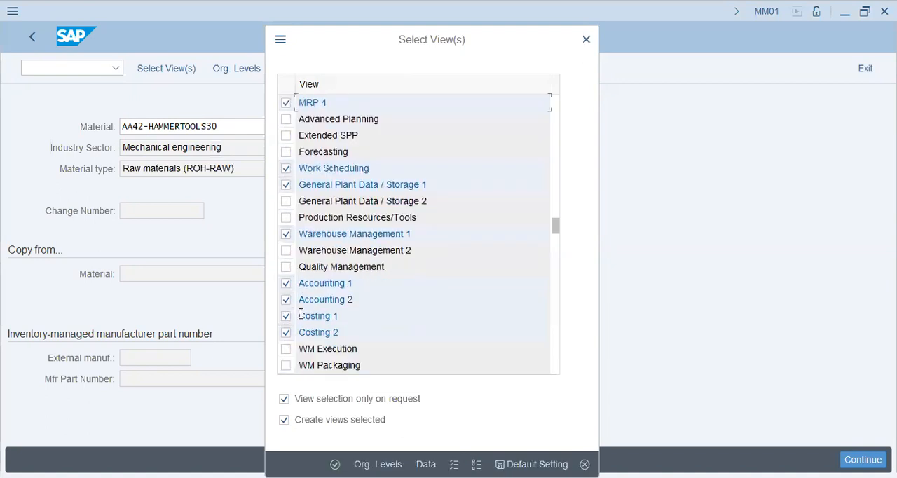
{"action": "key", "text": "Return"}
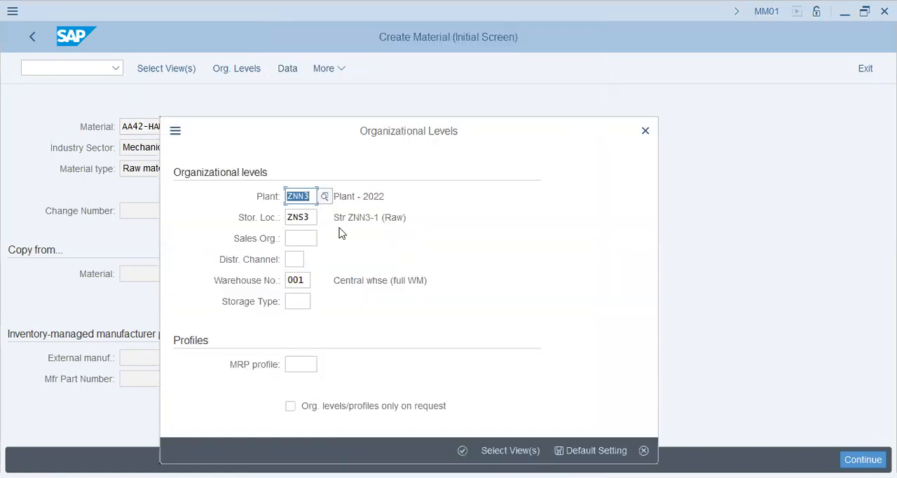
Step: Set the organizational levels to plant AA42 and its storage location KHI (Karachi - AA42)
{"action": "type", "text": "aa42"}
{"action": "key", "text": "Tab"}
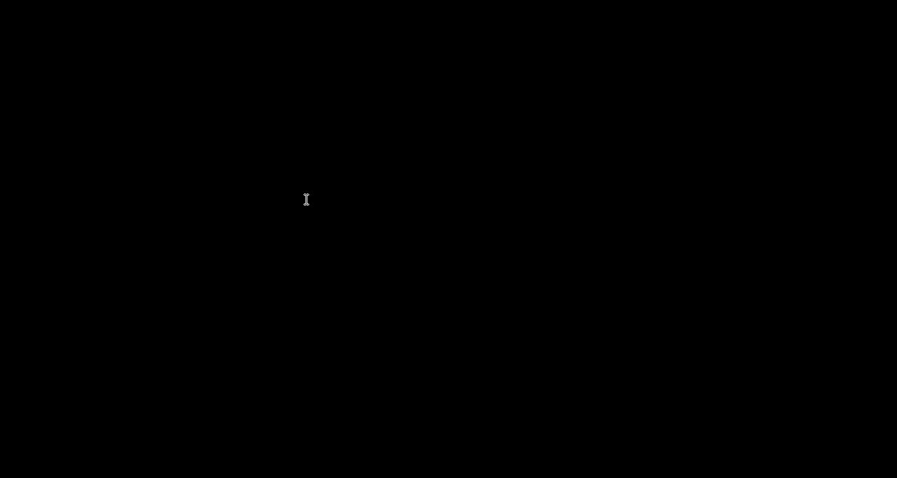
{"action": "key", "text": "F4"}
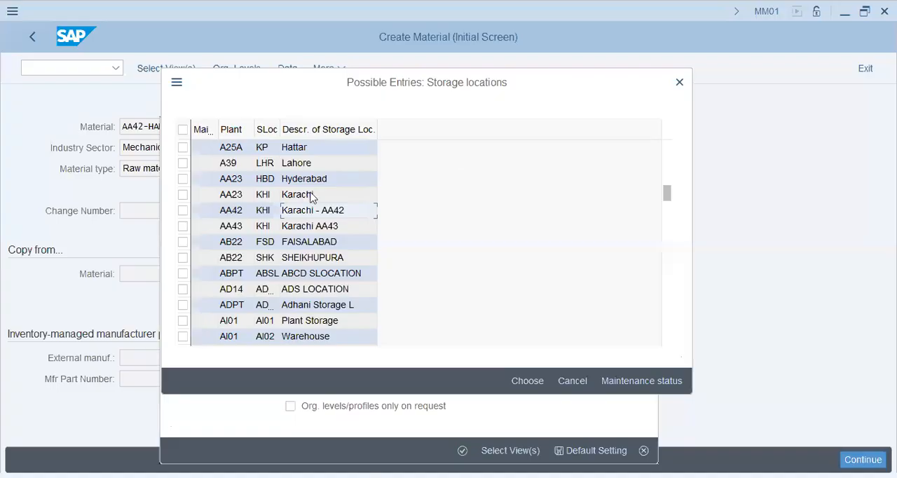
{"action": "double_click", "coordinate": [298, 211]}
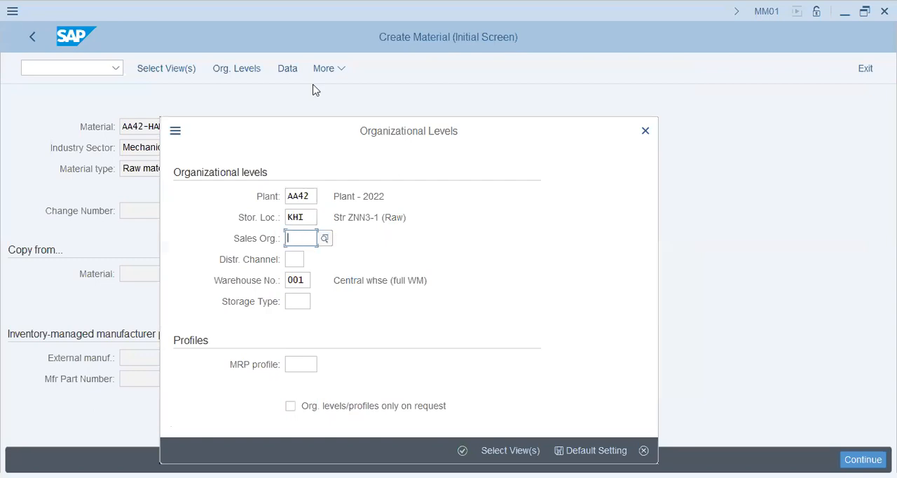
{"action": "left_click", "coordinate": [323, 238]}
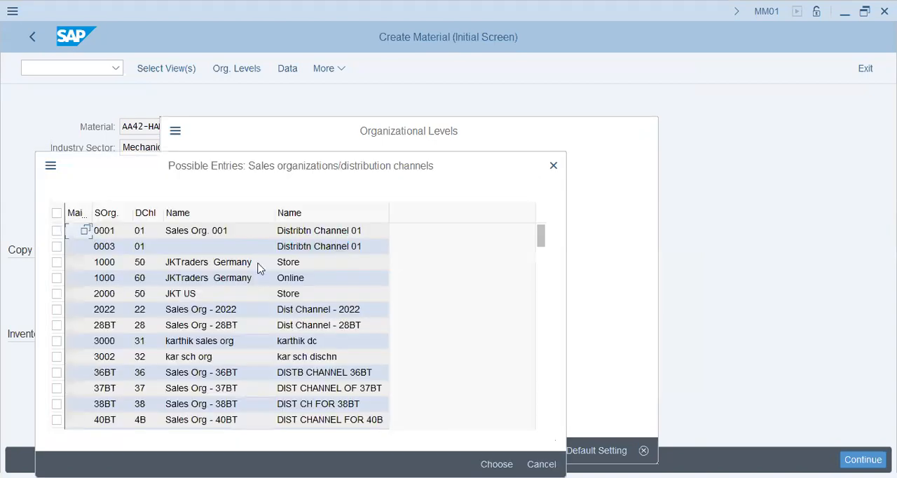
{"action": "scroll", "coordinate": [204, 336], "scroll_direction": "down", "scroll_amount": 5}
{"action": "scroll", "coordinate": [189, 358], "scroll_direction": "up", "scroll_amount": 1}
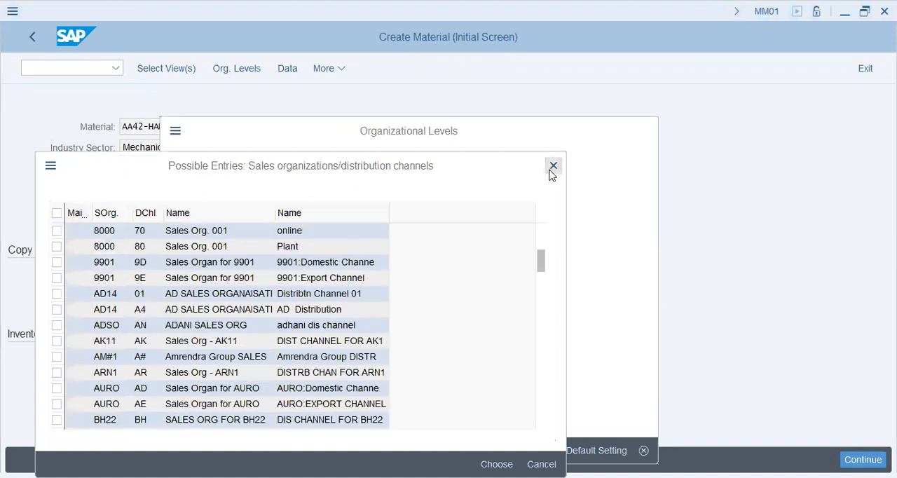
{"action": "left_click", "coordinate": [551, 171]}
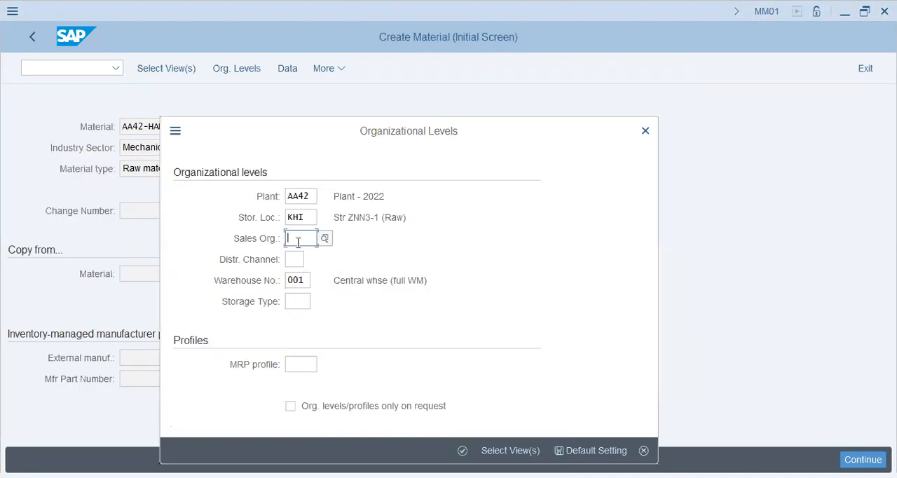
Step: Leave the storage type empty and accept the organizational levels to open the material's data views
{"action": "left_click", "coordinate": [297, 301]}
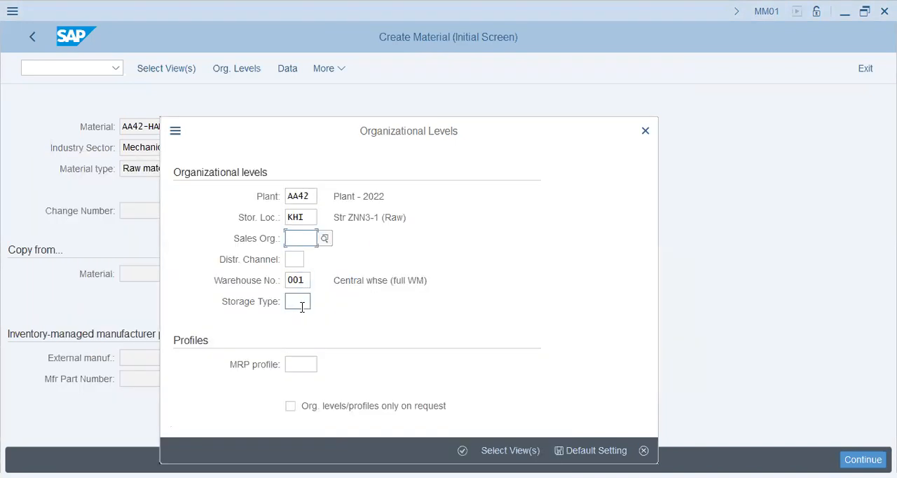
{"action": "left_click", "coordinate": [462, 450]}
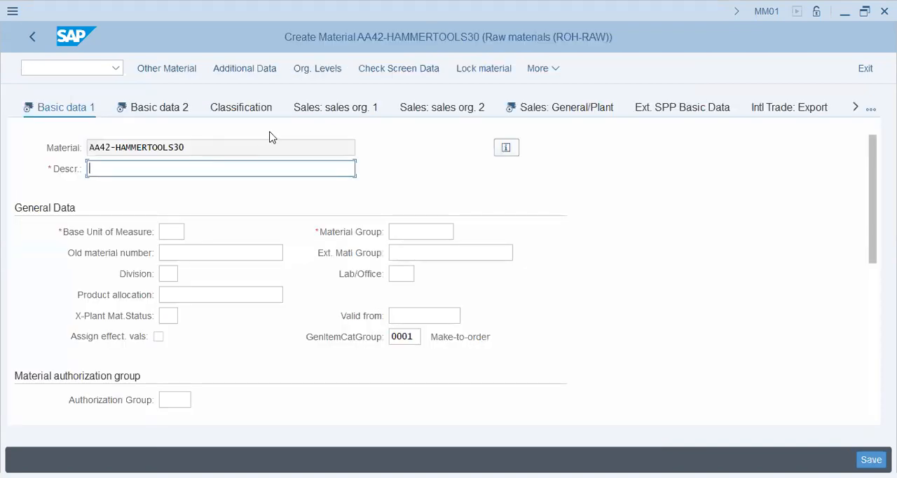
Step: Enter "30-Set - Hammer Tools (Factory Floor)" as the material description
{"action": "type", "text": "30-S"}
{"action": "type", "text": "ec"}
{"action": "key", "text": "BackSpace"}
{"action": "type", "text": "t - Hammer Tools (Pro"}
{"action": "key", "text": "BackSpace"}
{"action": "key", "text": "BackSpace"}
{"action": "key", "text": "BackSpace"}
{"action": "key", "text": "BackSpace"}
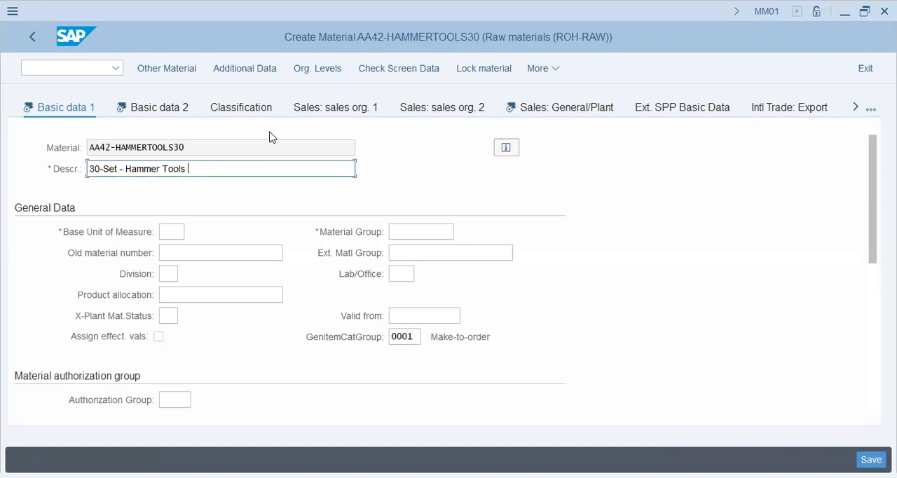
{"action": "type", "text": "(Factory Floor"}
{"action": "key", "text": "Tab"}
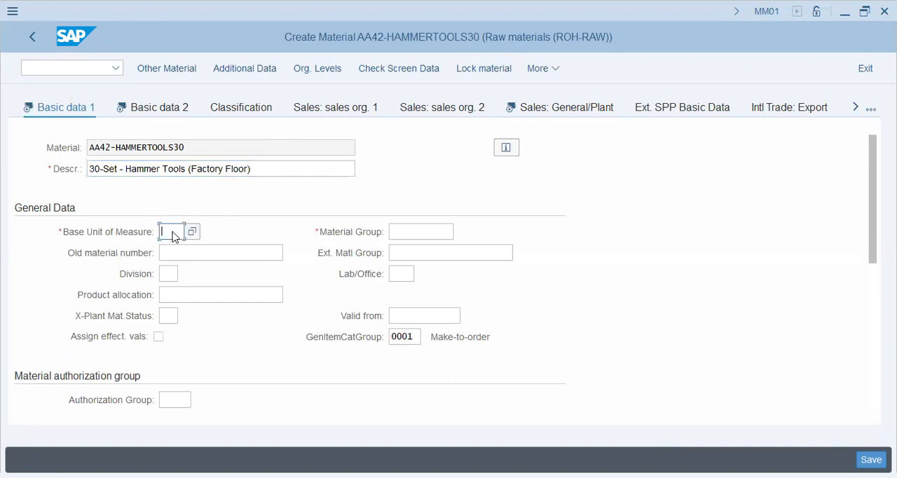
Step: Set the base unit of measure to ea and the material group to PKRAW
{"action": "type", "text": "ea"}
{"action": "key", "text": "Tab"}
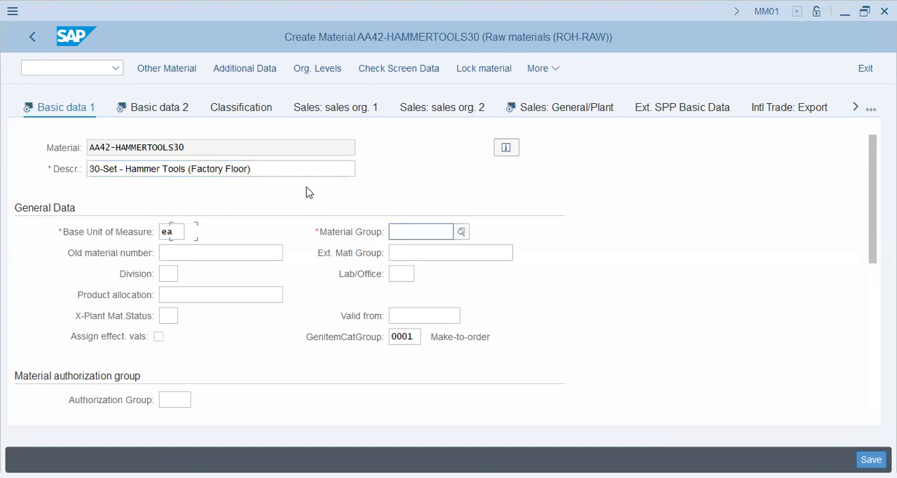
{"action": "key", "text": "Down"}
{"action": "key", "text": "Down"}
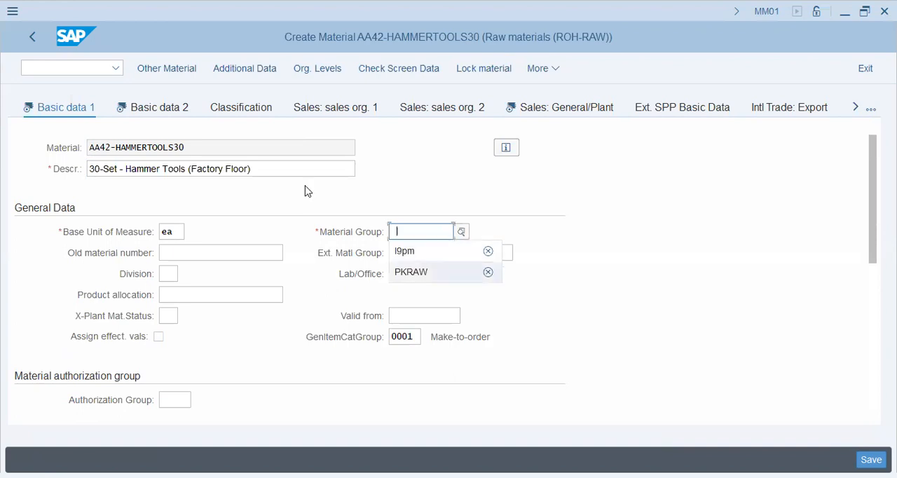
{"action": "key", "text": "Return"}
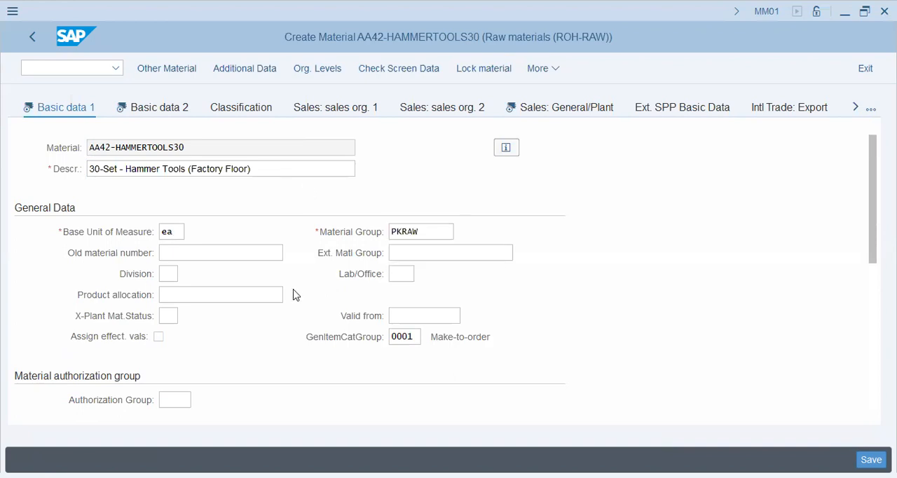
Step: Examine the Basic data 1 view, including the old material number, authorization group, dimensions and weight unit fields
{"action": "left_click", "coordinate": [226, 257]}
{"action": "scroll", "coordinate": [225, 258], "scroll_direction": "down", "scroll_amount": 1}
{"action": "left_click", "coordinate": [168, 340]}
{"action": "scroll", "coordinate": [206, 377], "scroll_direction": "down", "scroll_amount": 4}
{"action": "scroll", "coordinate": [197, 212], "scroll_direction": "up", "scroll_amount": 2}
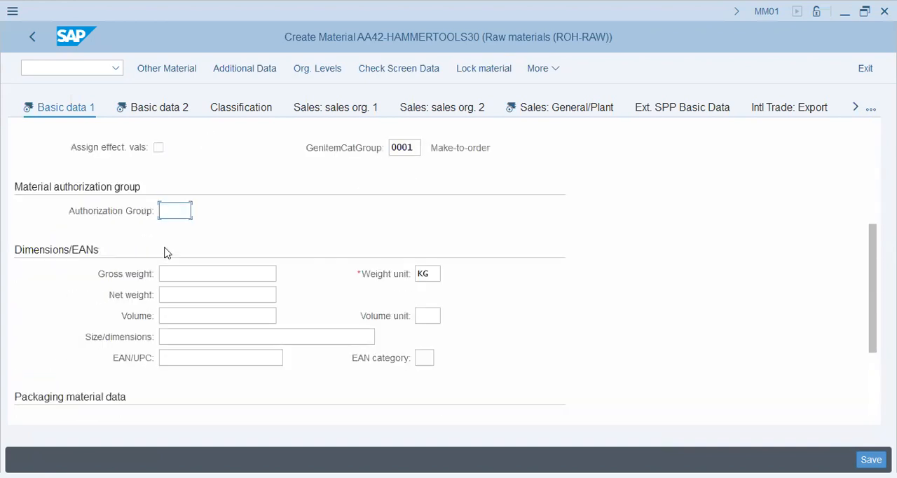
{"action": "left_click", "coordinate": [426, 272]}
{"action": "scroll", "coordinate": [393, 311], "scroll_direction": "up", "scroll_amount": 3}
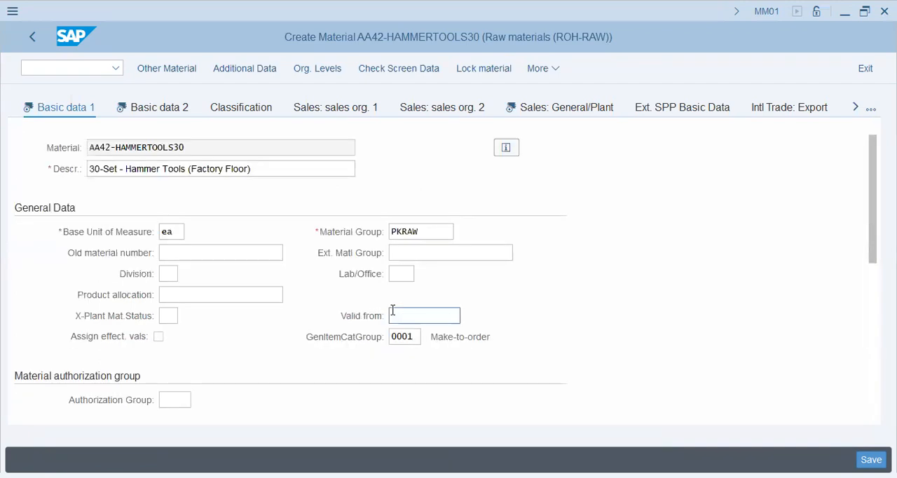
{"action": "scroll", "coordinate": [393, 310], "scroll_direction": "down", "scroll_amount": 3}
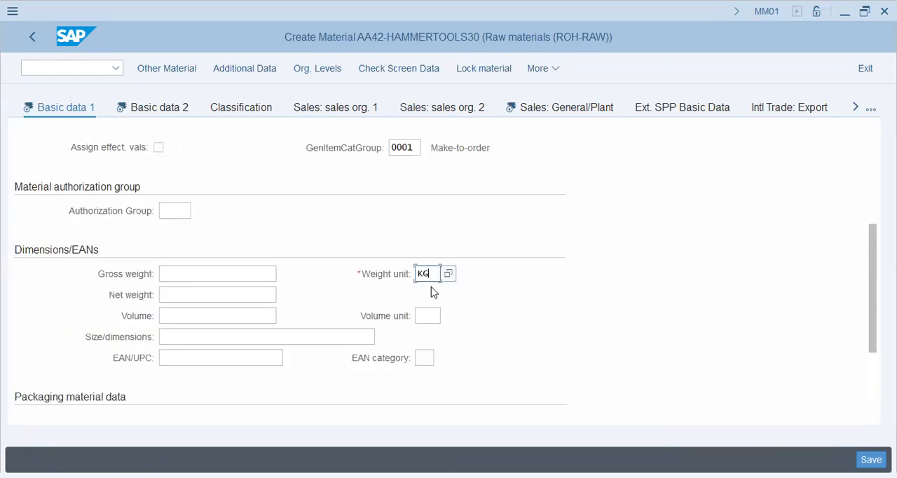
{"action": "scroll", "coordinate": [433, 292], "scroll_direction": "down", "scroll_amount": 2}
{"action": "scroll", "coordinate": [433, 291], "scroll_direction": "up", "scroll_amount": 5}
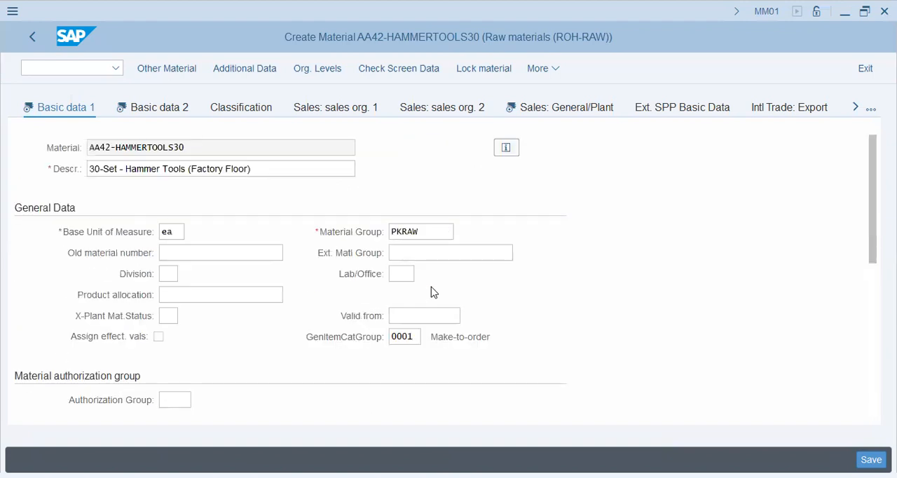
Step: Examine the Basic data 2 view from the environment and design drawing sections through to the Brazil tax data
{"action": "left_click", "coordinate": [147, 117]}
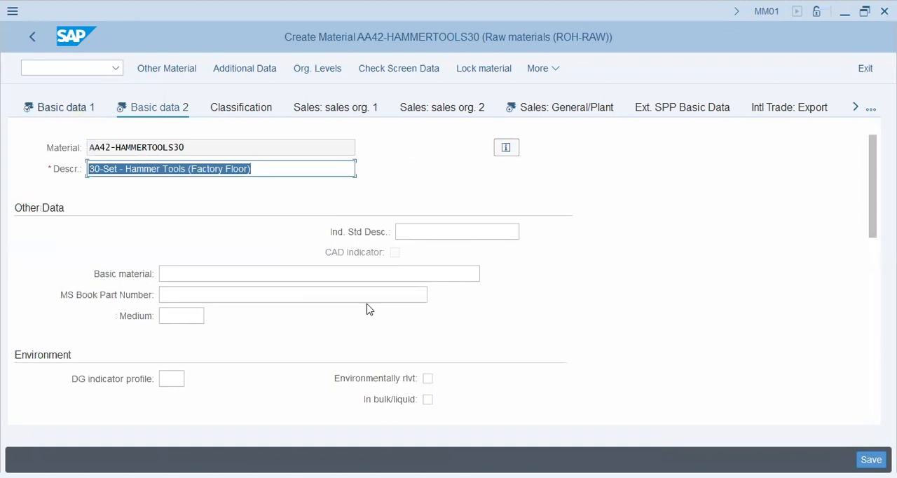
{"action": "scroll", "coordinate": [367, 306], "scroll_direction": "down", "scroll_amount": 2}
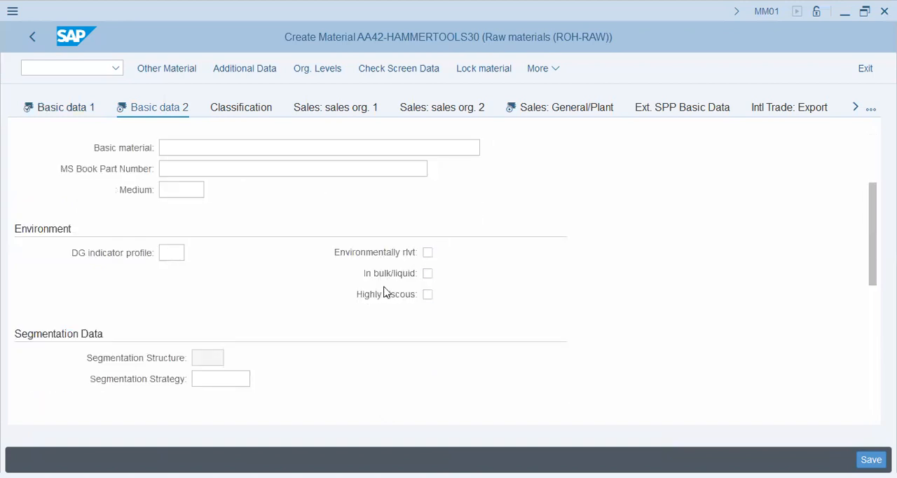
{"action": "scroll", "coordinate": [273, 310], "scroll_direction": "down", "scroll_amount": 5}
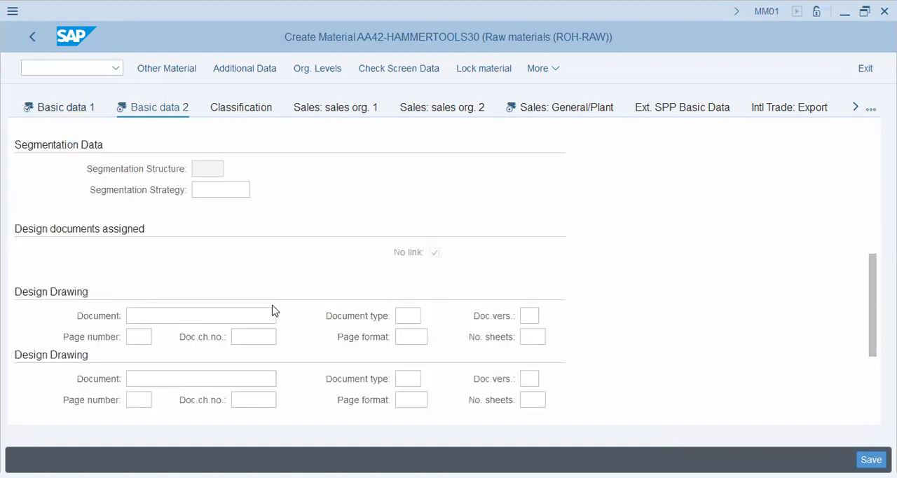
{"action": "left_click", "coordinate": [422, 208]}
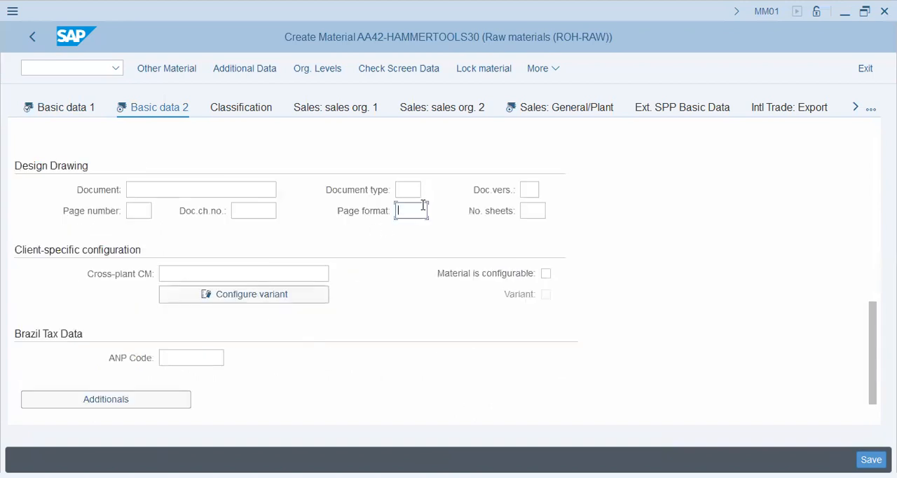
{"action": "left_click", "coordinate": [210, 356]}
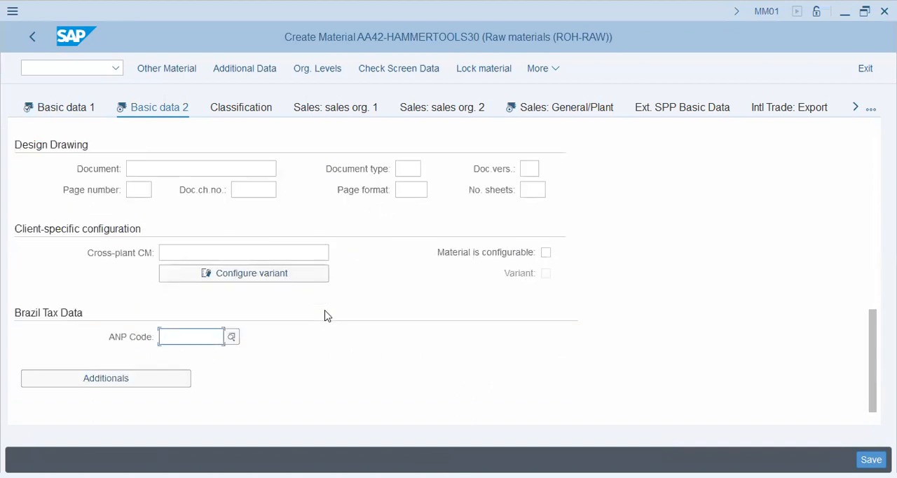
Step: Set the availability check to KP in the Sales: General/Plant view
{"action": "left_click", "coordinate": [571, 108]}
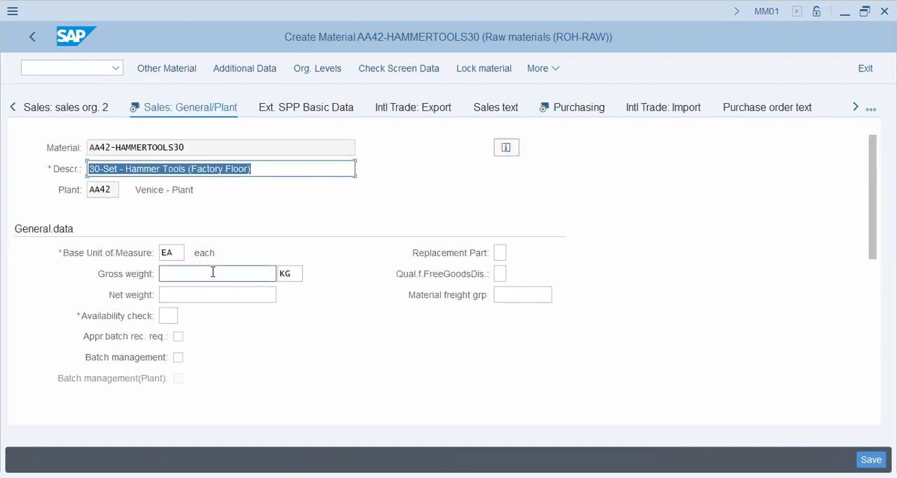
{"action": "left_click", "coordinate": [205, 295]}
{"action": "left_click", "coordinate": [166, 316]}
{"action": "left_click", "coordinate": [185, 317]}
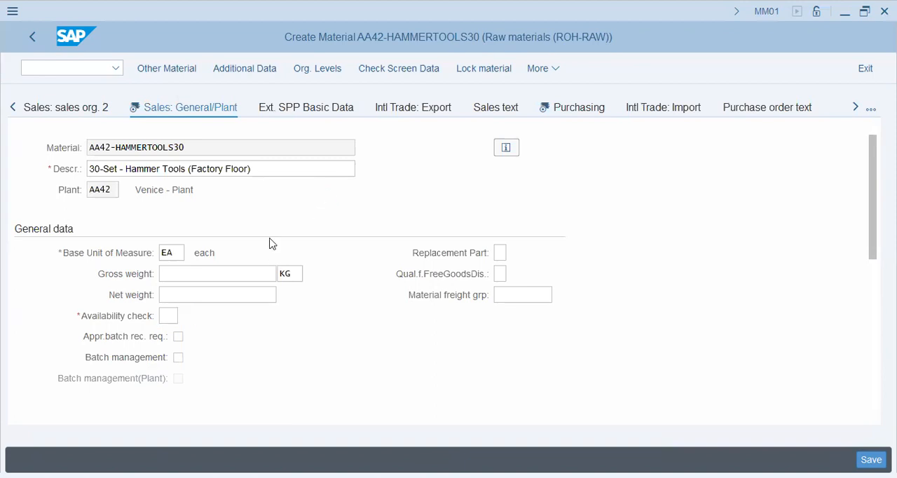
{"action": "double_click", "coordinate": [192, 304]}
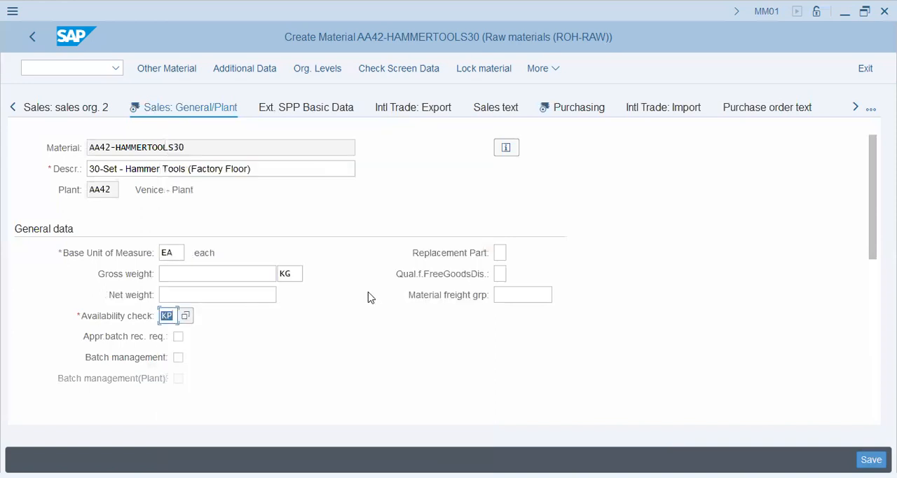
Step: Examine the shipping data, packaging material data and general plant parameters of the Sales: General/Plant view
{"action": "scroll", "coordinate": [369, 297], "scroll_direction": "down", "scroll_amount": 3}
{"action": "scroll", "coordinate": [369, 297], "scroll_direction": "up", "scroll_amount": 3}
{"action": "scroll", "coordinate": [369, 297], "scroll_direction": "down", "scroll_amount": 3}
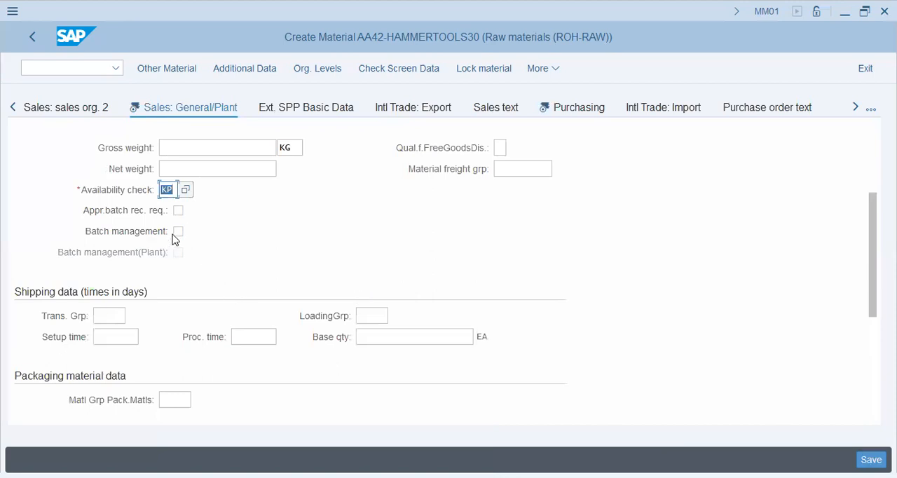
{"action": "left_click", "coordinate": [121, 316]}
{"action": "left_click", "coordinate": [131, 336]}
{"action": "left_click", "coordinate": [260, 338]}
{"action": "left_click", "coordinate": [360, 339]}
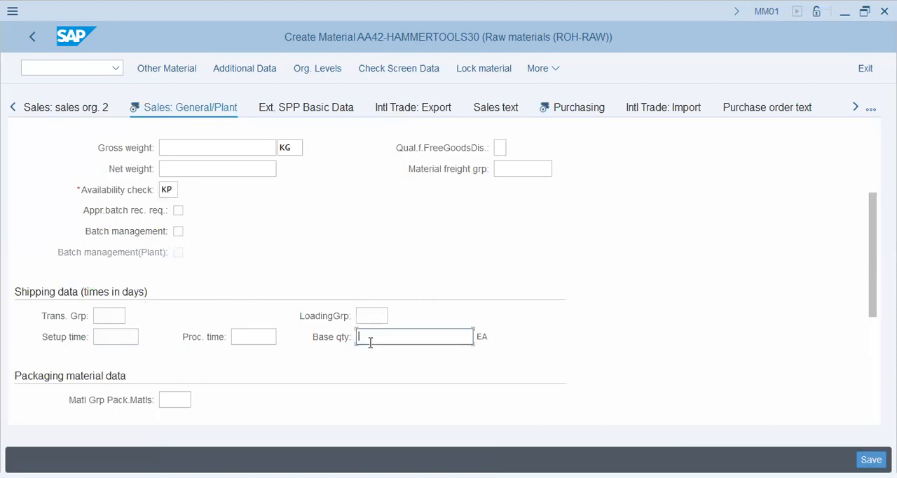
{"action": "scroll", "coordinate": [285, 335], "scroll_direction": "down", "scroll_amount": 3}
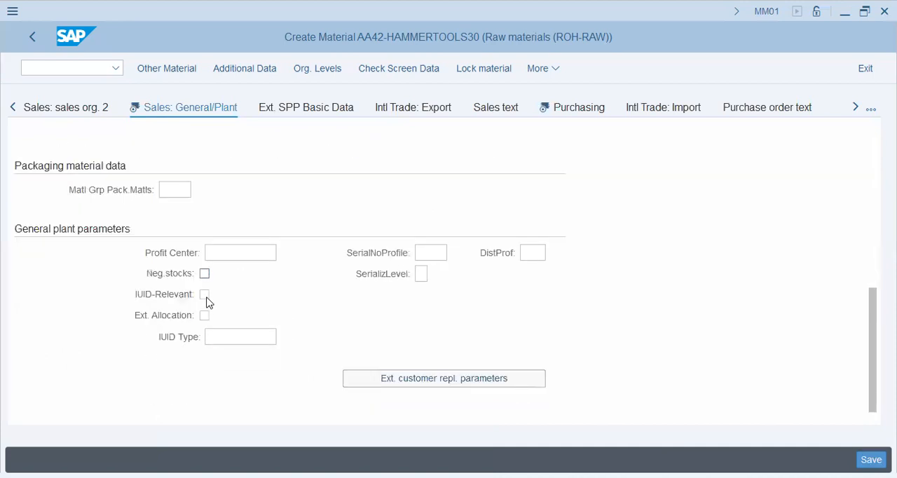
{"action": "left_click", "coordinate": [252, 257]}
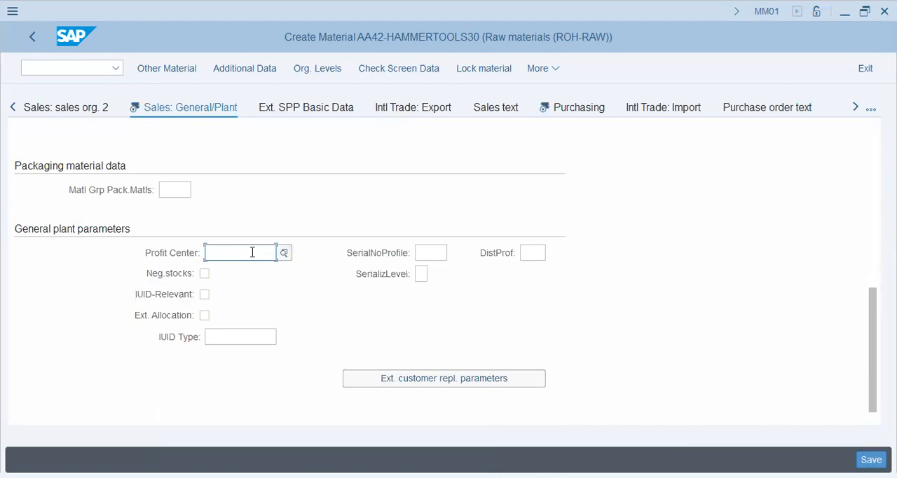
Step: Examine the Purchasing view, including its purchasing group, purchasing value key, GR processing time and manufacturer data
{"action": "left_click", "coordinate": [577, 112]}
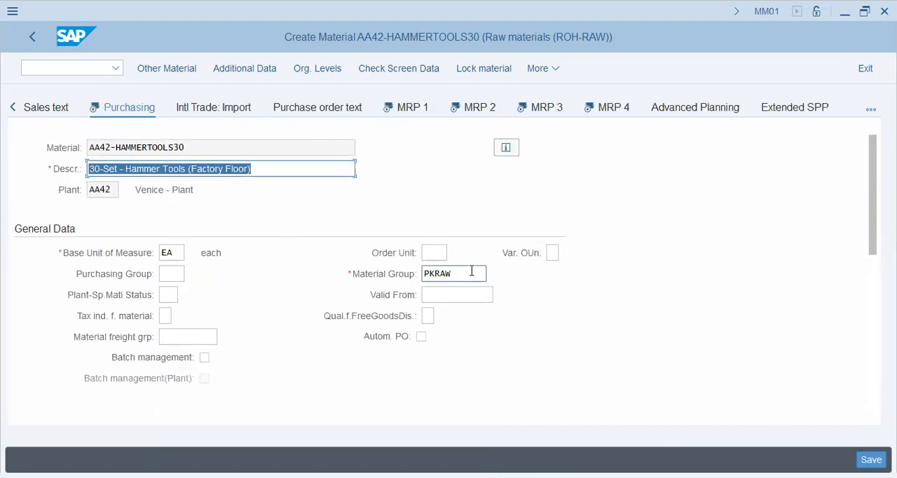
{"action": "left_click", "coordinate": [474, 271]}
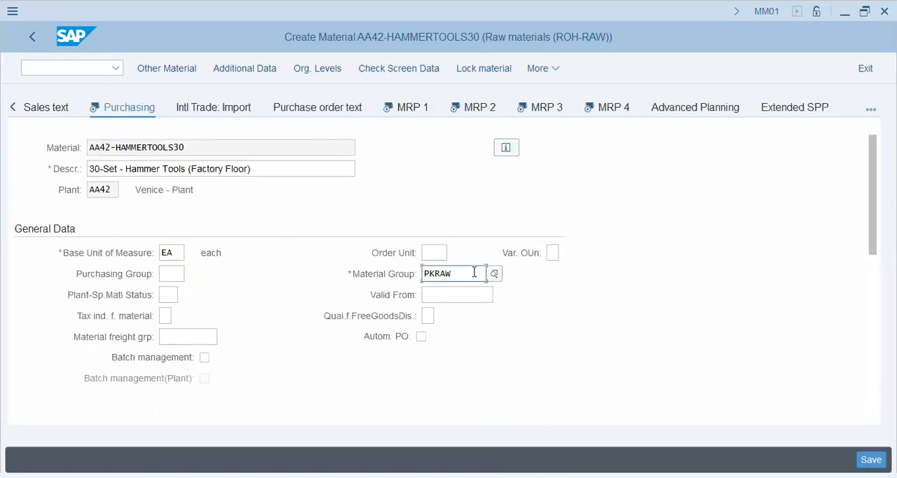
{"action": "left_click", "coordinate": [176, 274]}
{"action": "scroll", "coordinate": [169, 317], "scroll_direction": "down", "scroll_amount": 2}
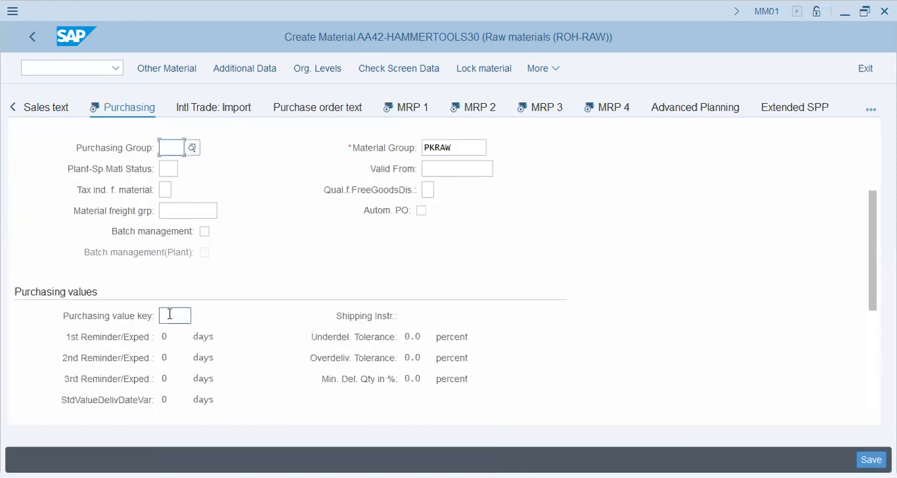
{"action": "scroll", "coordinate": [179, 332], "scroll_direction": "down", "scroll_amount": 3}
{"action": "left_click", "coordinate": [176, 314]}
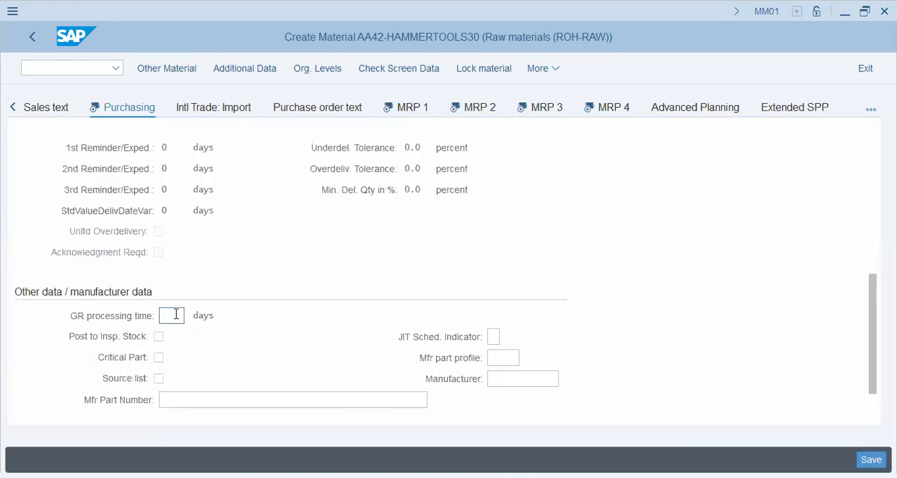
{"action": "left_click", "coordinate": [158, 377]}
{"action": "scroll", "coordinate": [264, 344], "scroll_direction": "down", "scroll_amount": 1}
{"action": "left_click", "coordinate": [505, 336]}
Step: Set the MRP type in the MRP 1 view to D1, Demand-Driven Replenishment, fixing type -1-
{"action": "left_click", "coordinate": [410, 107]}
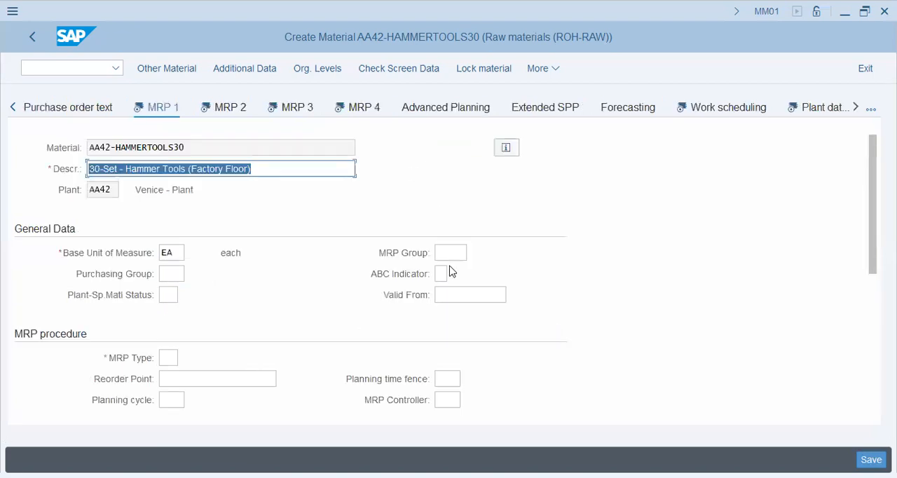
{"action": "scroll", "coordinate": [327, 340], "scroll_direction": "down", "scroll_amount": 2}
{"action": "left_click", "coordinate": [168, 294]}
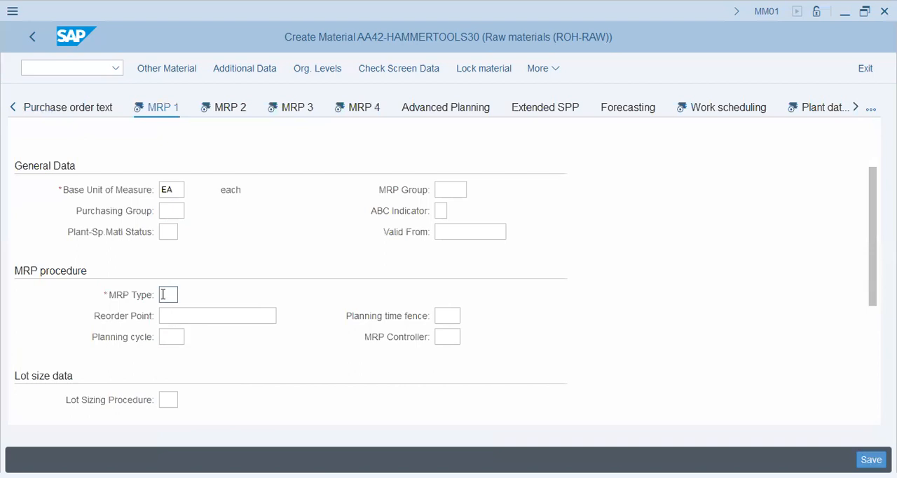
{"action": "left_click", "coordinate": [185, 297]}
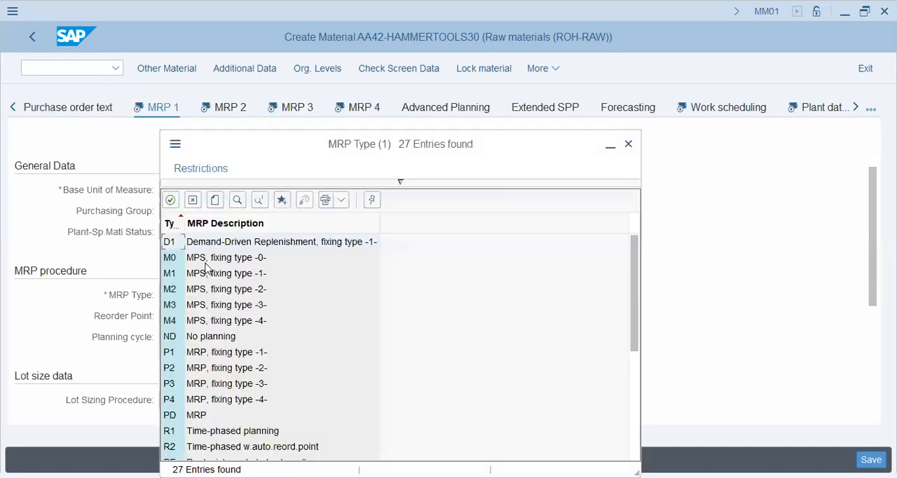
{"action": "scroll", "coordinate": [218, 390], "scroll_direction": "down", "scroll_amount": 5}
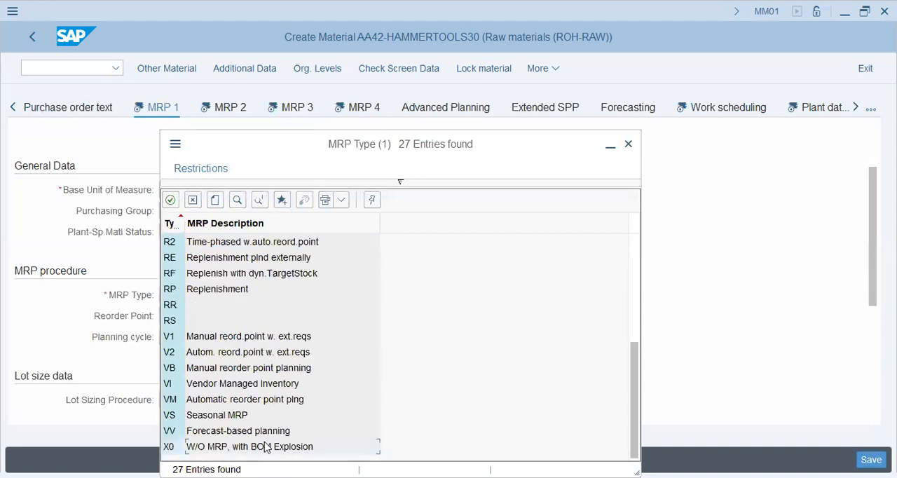
{"action": "scroll", "coordinate": [269, 423], "scroll_direction": "up", "scroll_amount": 5}
{"action": "left_click", "coordinate": [219, 241]}
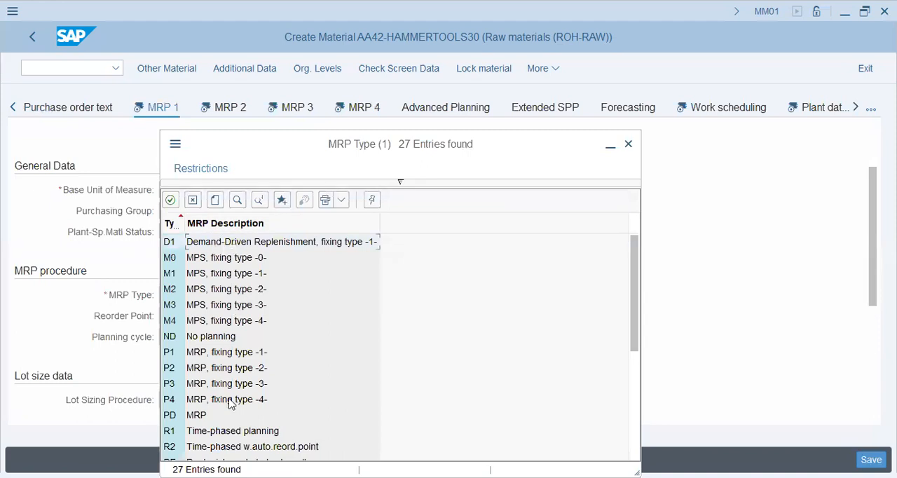
{"action": "scroll", "coordinate": [225, 399], "scroll_direction": "down", "scroll_amount": 4}
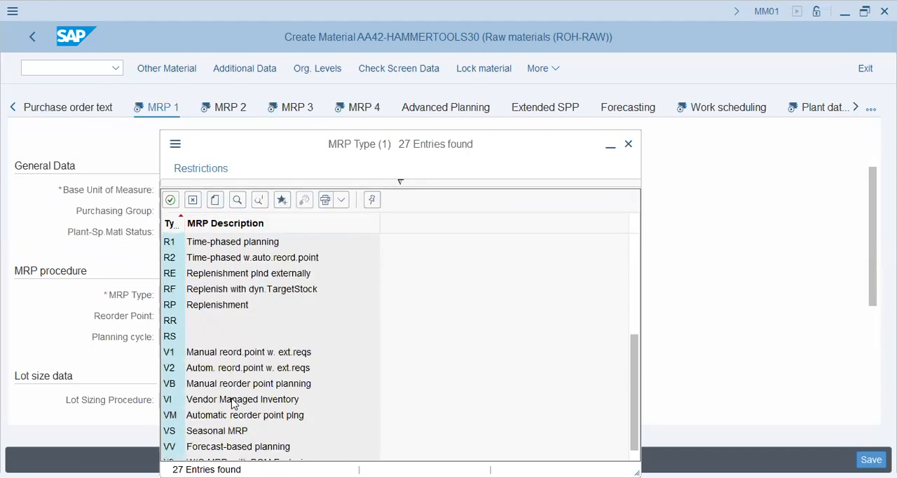
{"action": "scroll", "coordinate": [234, 403], "scroll_direction": "up", "scroll_amount": 4}
{"action": "left_click", "coordinate": [254, 240]}
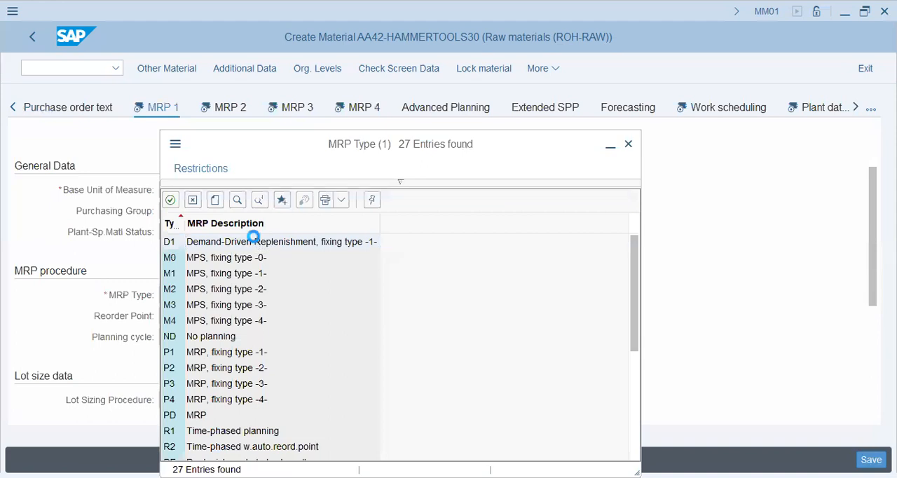
Step: Set the reorder point to 1, leave the planning time fence empty and try to continue to the MRP 2 view
{"action": "left_click", "coordinate": [452, 315]}
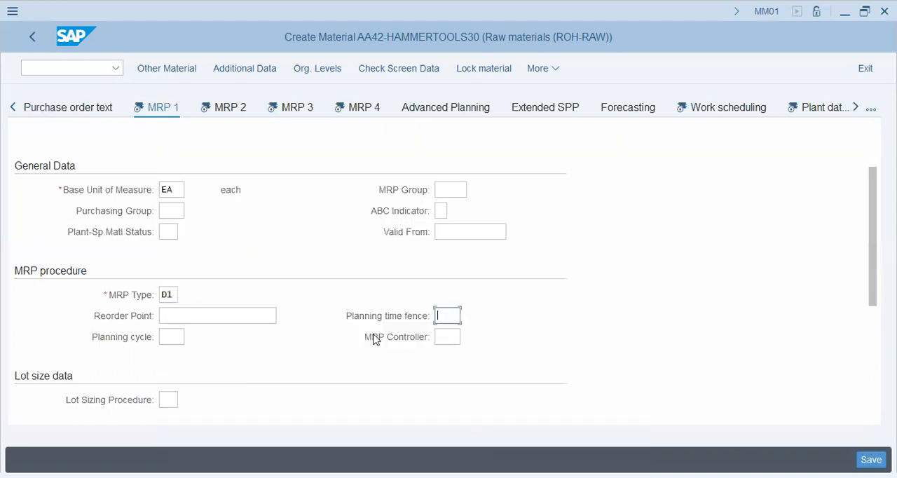
{"action": "scroll", "coordinate": [281, 356], "scroll_direction": "down", "scroll_amount": 3}
{"action": "scroll", "coordinate": [281, 357], "scroll_direction": "up", "scroll_amount": 4}
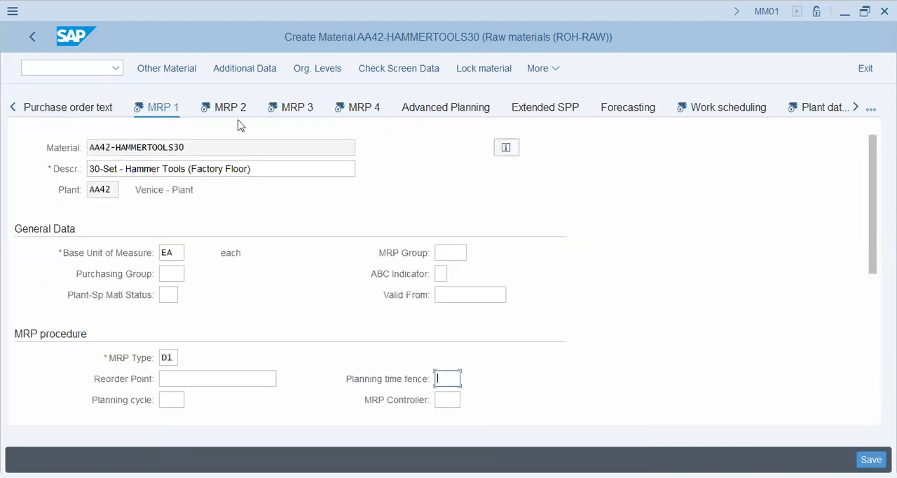
{"action": "key", "text": "Return"}
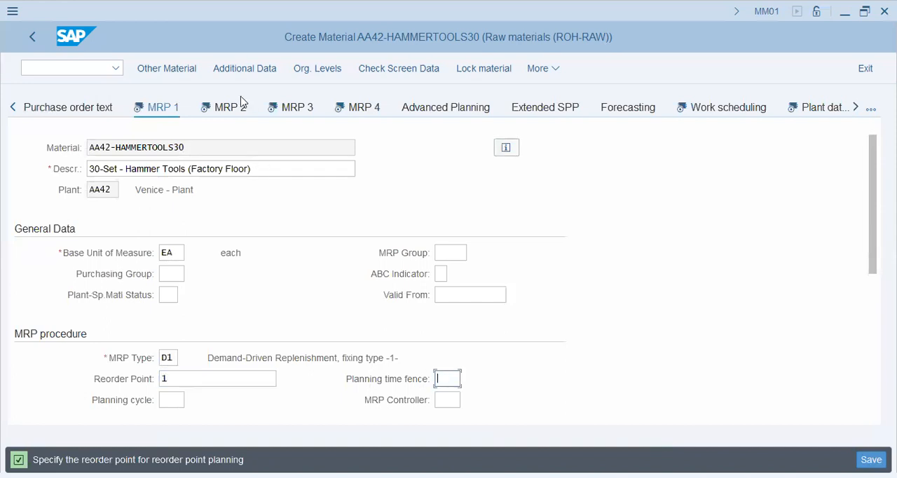
{"action": "left_click", "coordinate": [228, 116]}
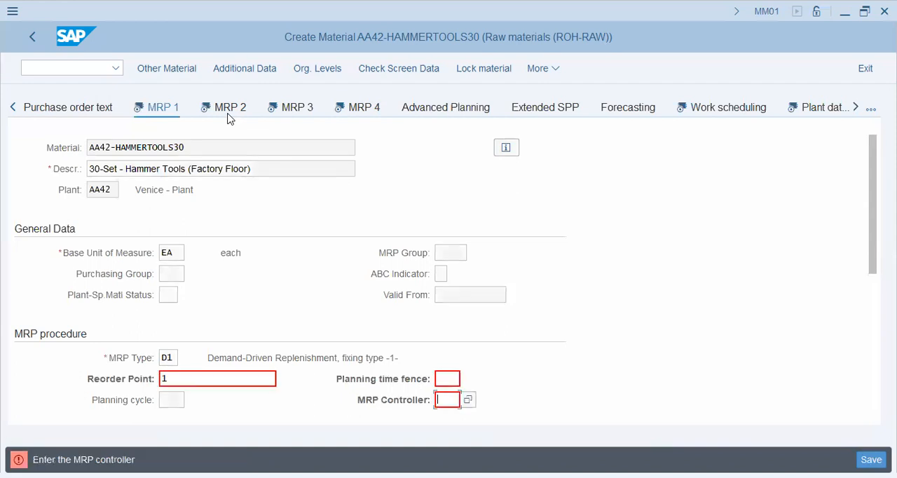
Step: Look up the available MRP controllers, and exit the material creation without saving the data
{"action": "left_click", "coordinate": [468, 400]}
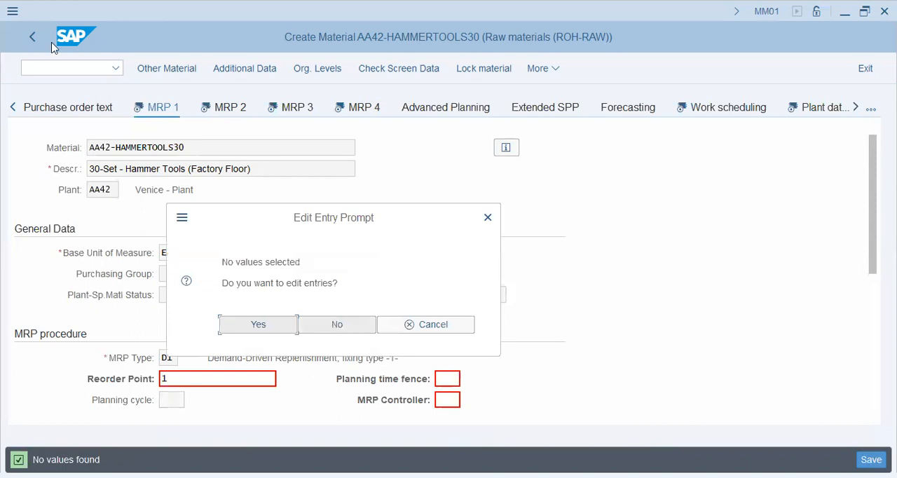
{"action": "left_click", "coordinate": [429, 324]}
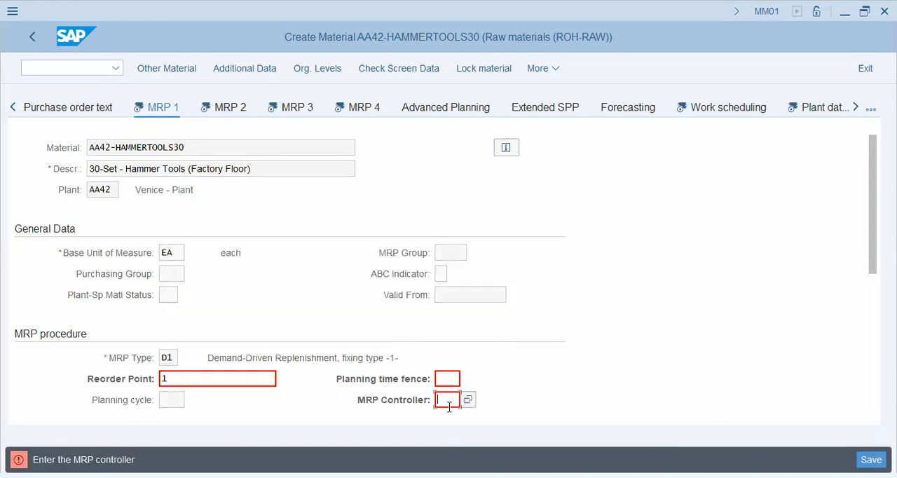
{"action": "left_click", "coordinate": [864, 68]}
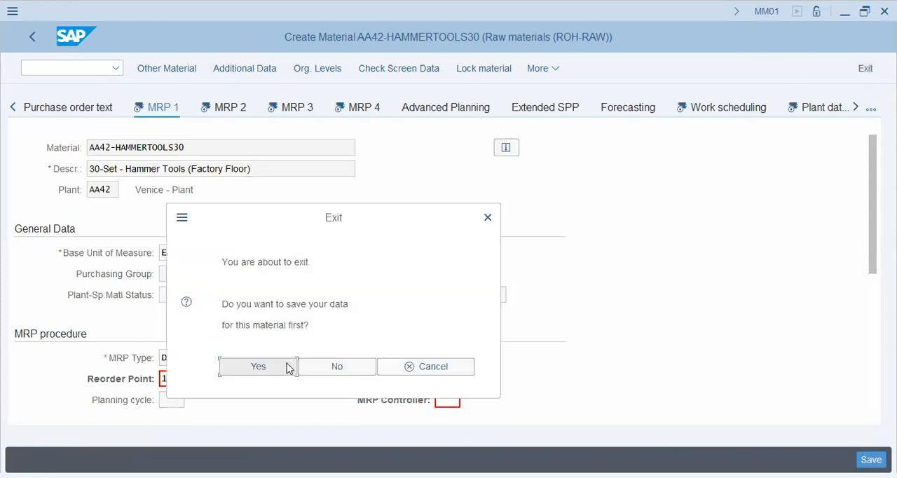
{"action": "left_click", "coordinate": [337, 366]}
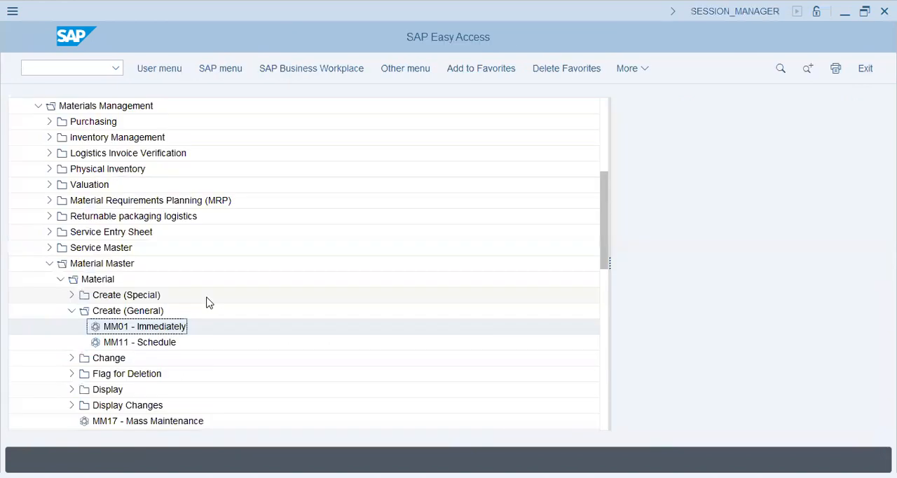
Step: Start creating raw material AA42-Hammertools30 for mechanical engineering in MM01 and bring up the view selection
{"action": "double_click", "coordinate": [166, 332]}
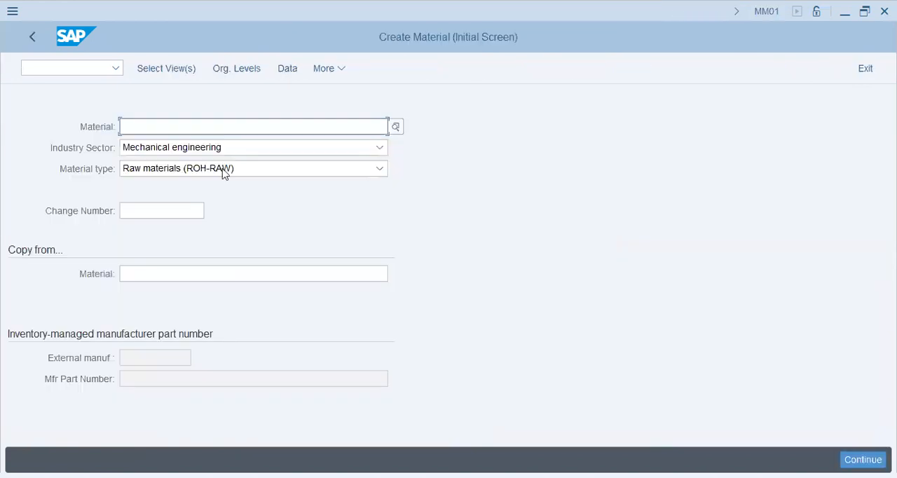
{"action": "left_click", "coordinate": [217, 145]}
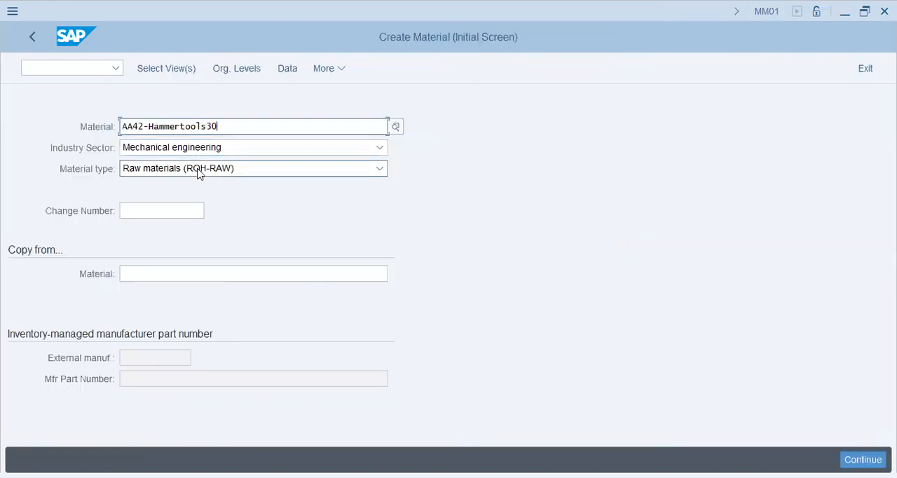
{"action": "left_click", "coordinate": [160, 73]}
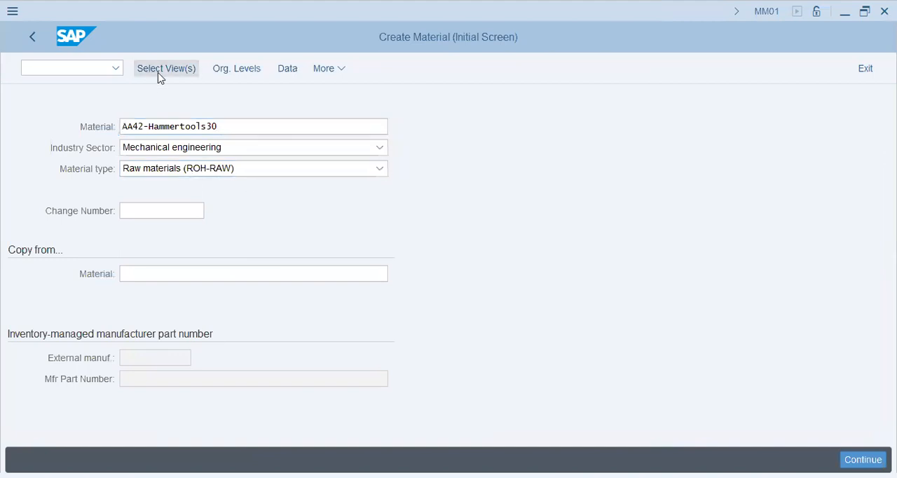
Step: Exclude MRP 1, MRP 2, MRP 3, MRP 4 and Work Scheduling from the material's selected views
{"action": "left_click", "coordinate": [286, 299]}
{"action": "left_click", "coordinate": [286, 315]}
{"action": "left_click", "coordinate": [286, 332]}
{"action": "left_click", "coordinate": [286, 348]}
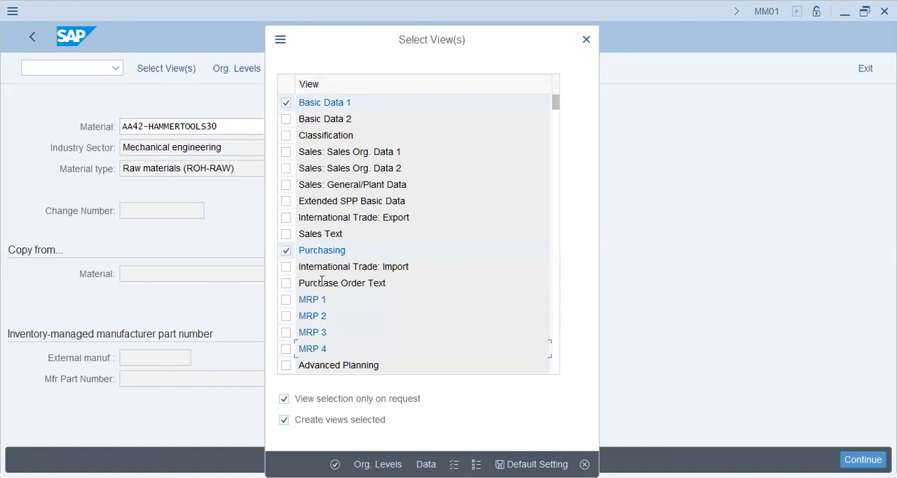
{"action": "scroll", "coordinate": [329, 273], "scroll_direction": "down", "scroll_amount": 3}
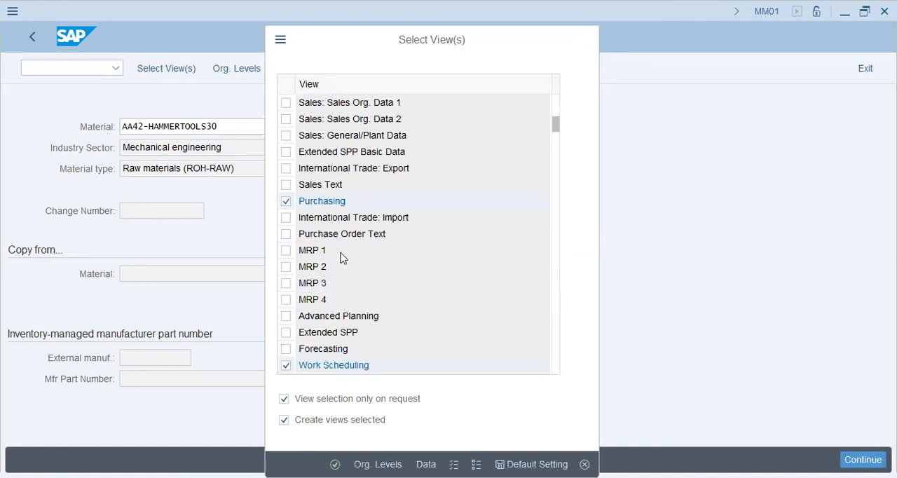
{"action": "scroll", "coordinate": [341, 252], "scroll_direction": "down", "scroll_amount": 1}
{"action": "left_click", "coordinate": [286, 317]}
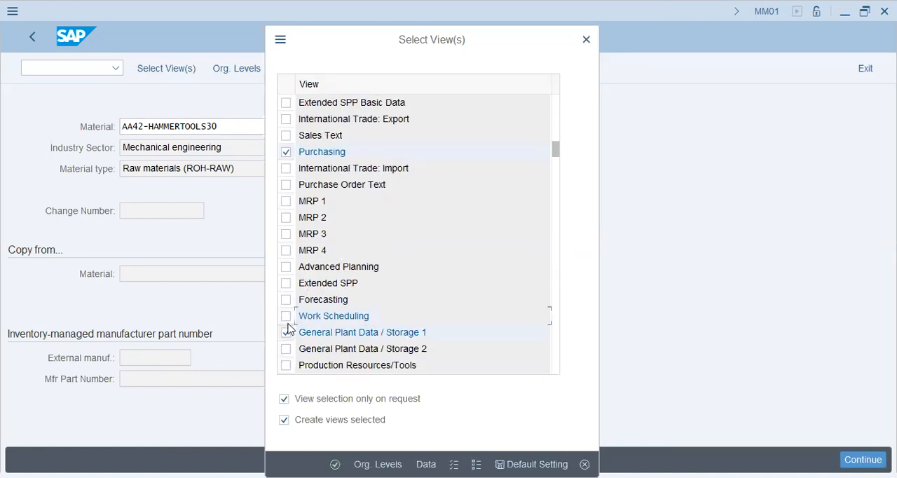
Step: Add General Plant Data / Storage 2 and Sales: General/Plant Data to the selected views and confirm the view selection
{"action": "scroll", "coordinate": [310, 295], "scroll_direction": "down", "scroll_amount": 1}
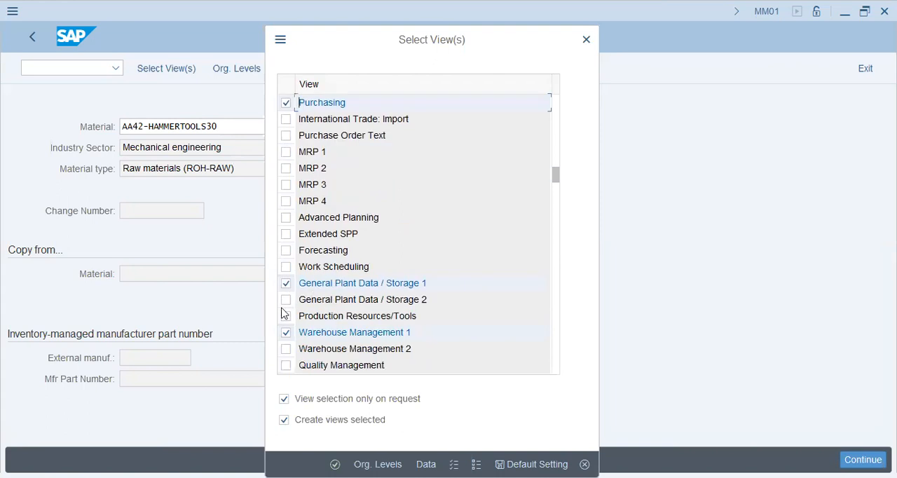
{"action": "left_click", "coordinate": [286, 299]}
{"action": "left_click", "coordinate": [287, 332]}
{"action": "scroll", "coordinate": [292, 332], "scroll_direction": "down", "scroll_amount": 1}
{"action": "scroll", "coordinate": [292, 298], "scroll_direction": "down", "scroll_amount": 1}
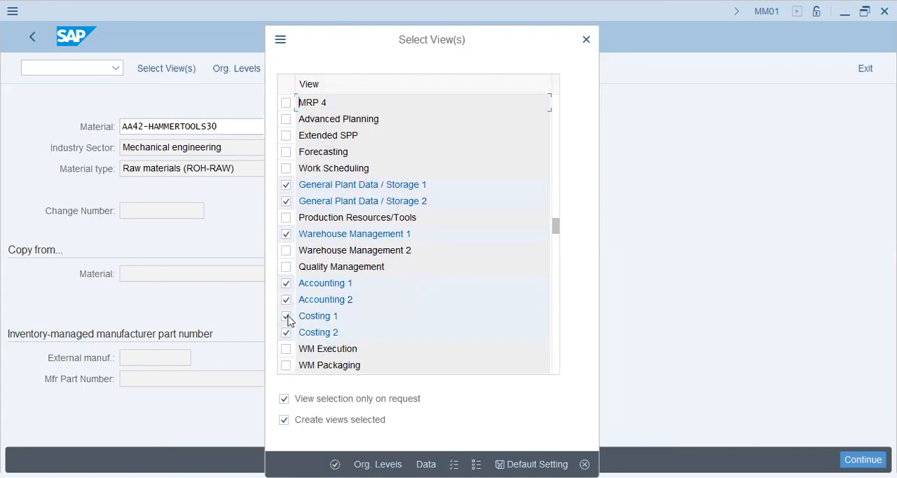
{"action": "scroll", "coordinate": [286, 336], "scroll_direction": "down", "scroll_amount": 1}
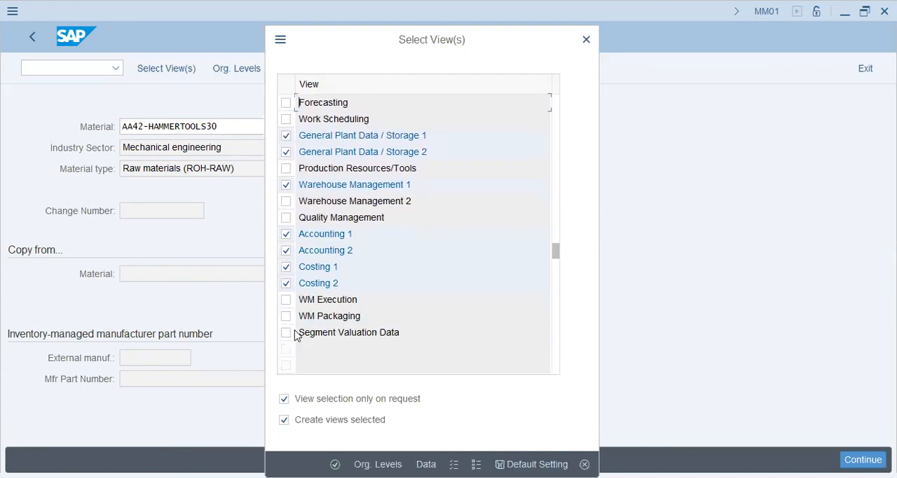
{"action": "scroll", "coordinate": [316, 306], "scroll_direction": "up", "scroll_amount": 1}
{"action": "scroll", "coordinate": [315, 303], "scroll_direction": "up", "scroll_amount": 1}
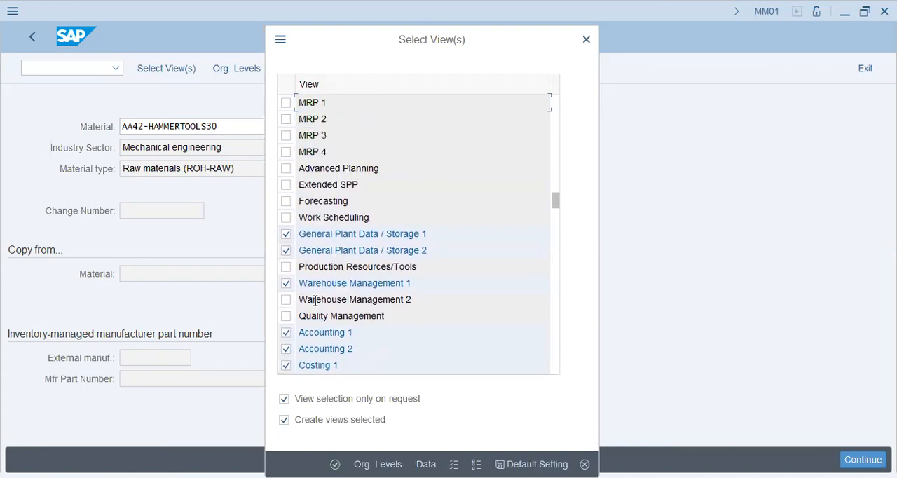
{"action": "scroll", "coordinate": [315, 304], "scroll_direction": "up", "scroll_amount": 3}
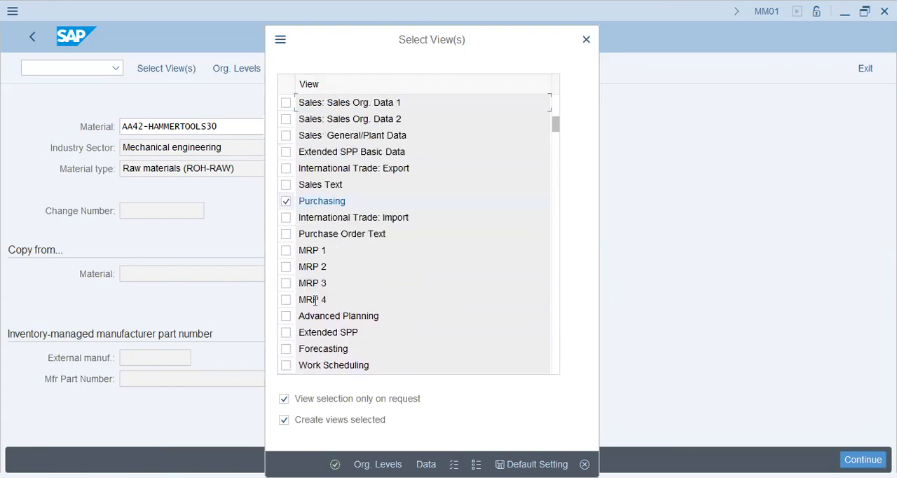
{"action": "scroll", "coordinate": [315, 303], "scroll_direction": "up", "scroll_amount": 1}
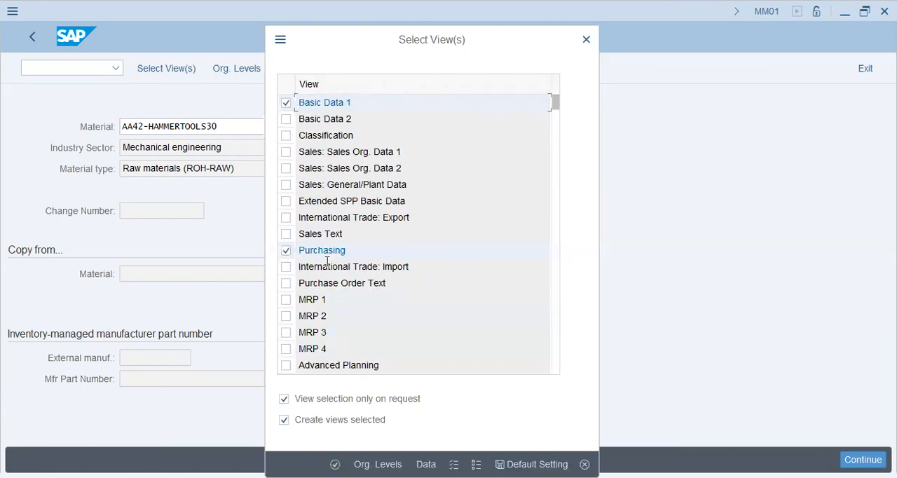
{"action": "left_click", "coordinate": [287, 185]}
{"action": "key", "text": "Return"}
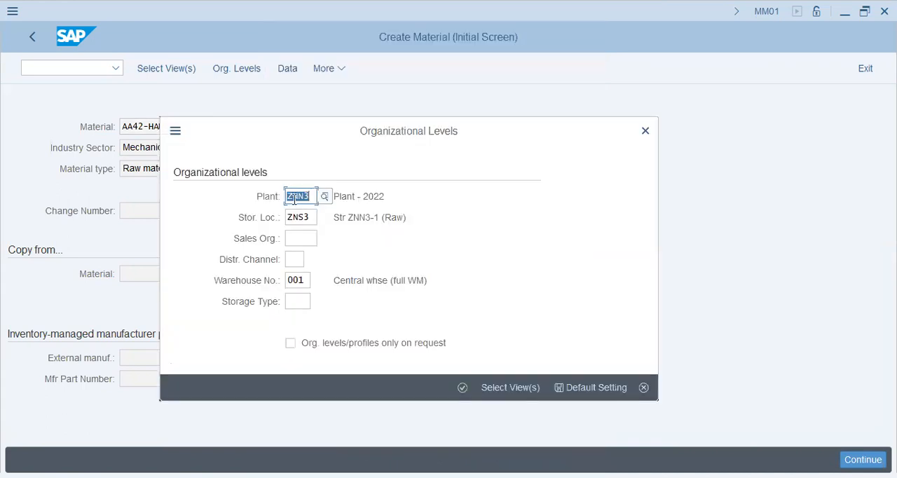
Step: Set the organizational levels to plant AA42 and storage location KHI and confirm them
{"action": "type", "text": "aa42"}
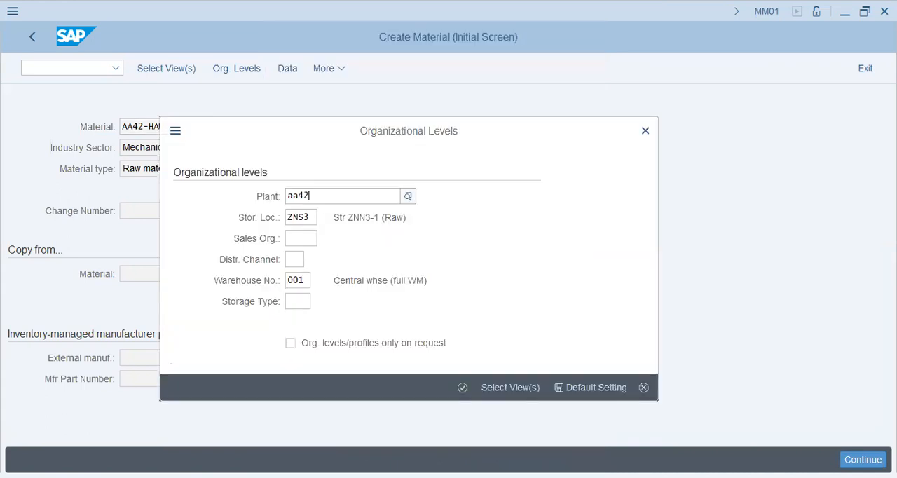
{"action": "key", "text": "Tab"}
{"action": "type", "text": "KHI"}
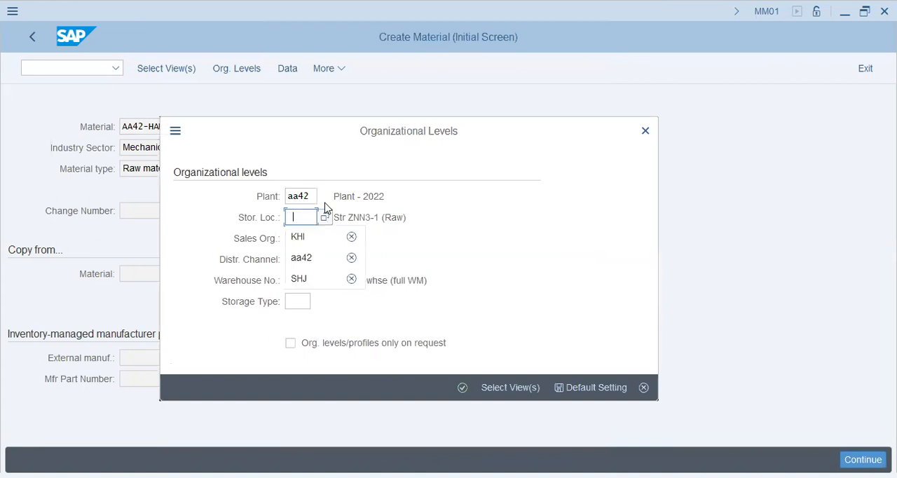
{"action": "left_click", "coordinate": [463, 388]}
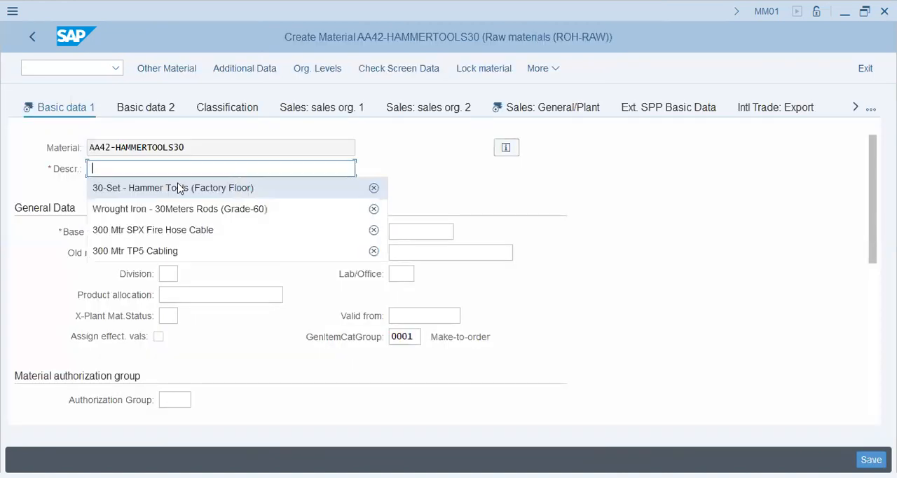
Step: Fill in Basic data 1 with description 30-Set - Hammer Tools (Factory Floor), base unit EA and material group PKRAW
{"action": "left_click", "coordinate": [172, 188]}
{"action": "left_click", "coordinate": [172, 231]}
{"action": "left_click", "coordinate": [178, 253]}
{"action": "left_click", "coordinate": [421, 231]}
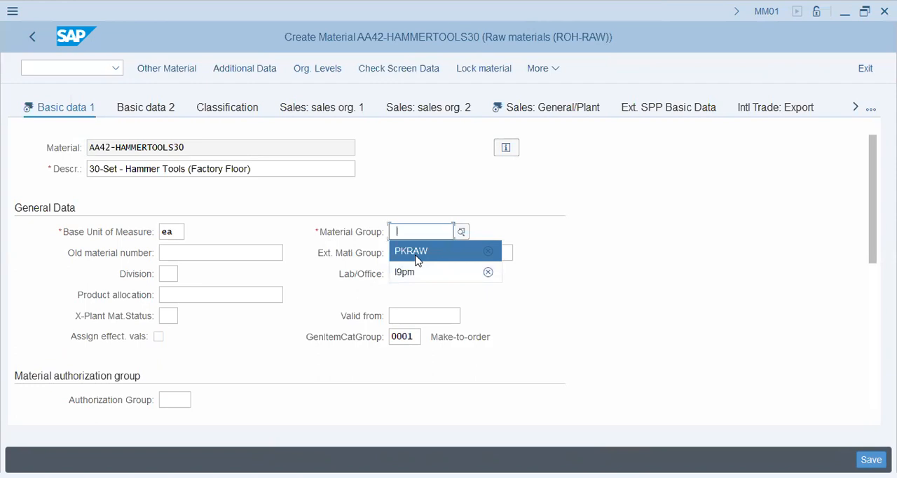
{"action": "left_click", "coordinate": [417, 258]}
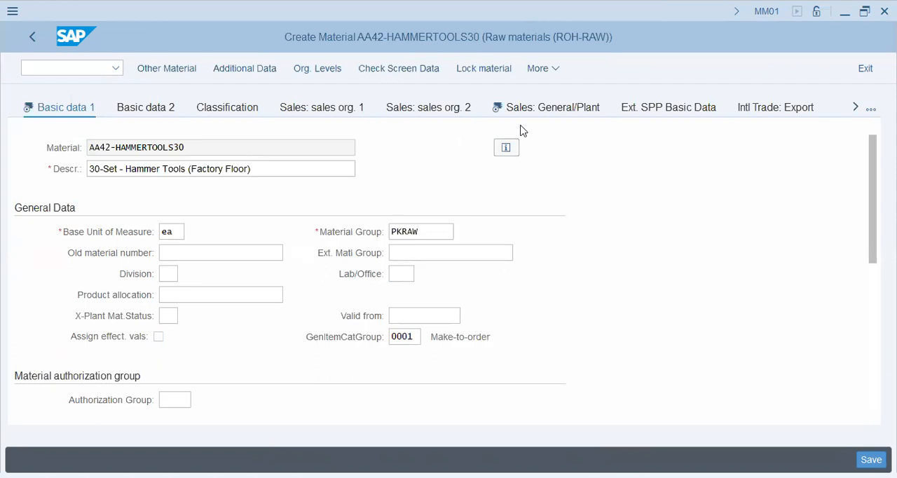
Step: Set the availability check to KP in the Sales: General/Plant view and continue to the Purchasing view
{"action": "left_click", "coordinate": [539, 110]}
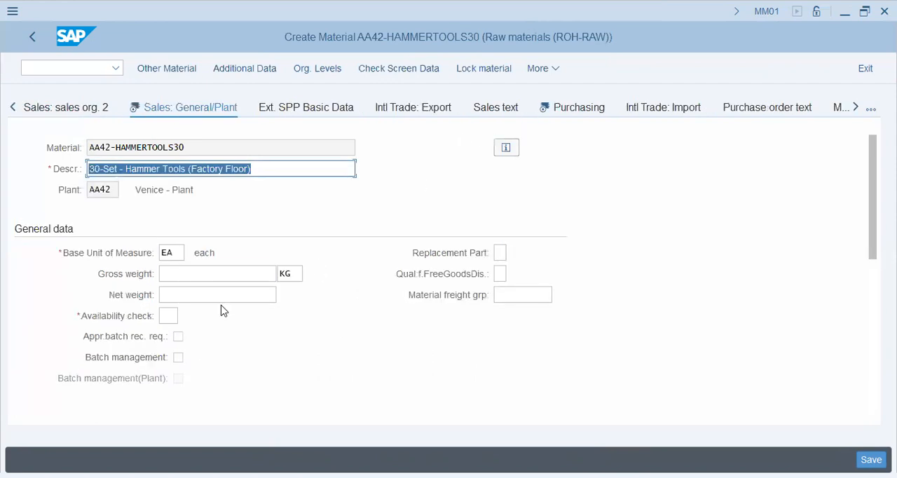
{"action": "left_click", "coordinate": [214, 273]}
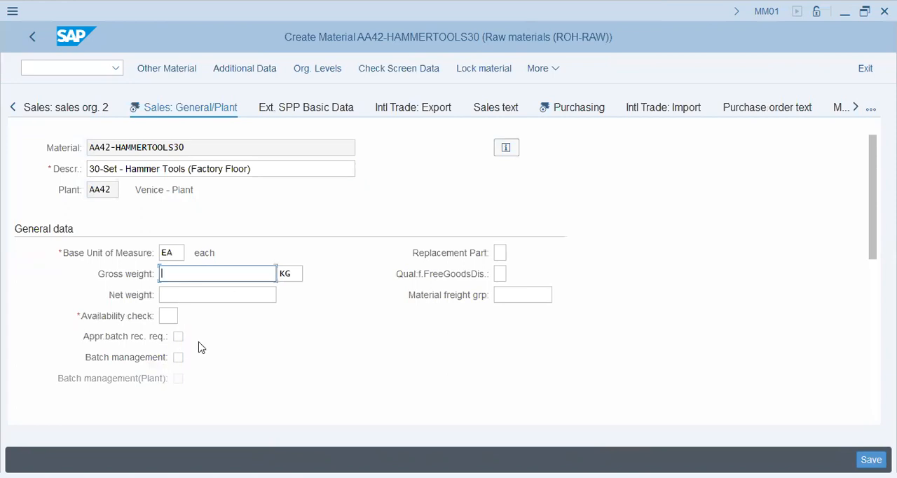
{"action": "scroll", "coordinate": [199, 347], "scroll_direction": "down", "scroll_amount": 2}
{"action": "left_click", "coordinate": [168, 253]}
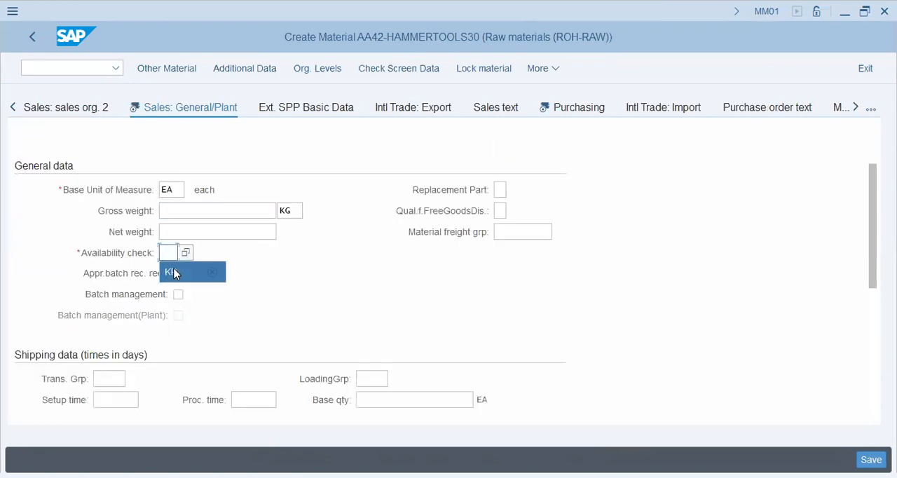
{"action": "key", "text": "Return"}
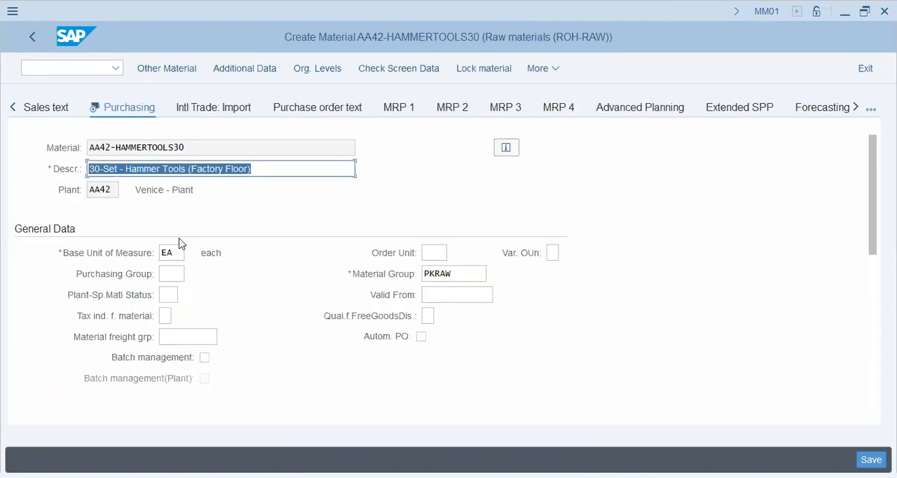
Step: Enable the source list requirement in the Purchasing view's other data / manufacturer data
{"action": "left_click", "coordinate": [460, 279]}
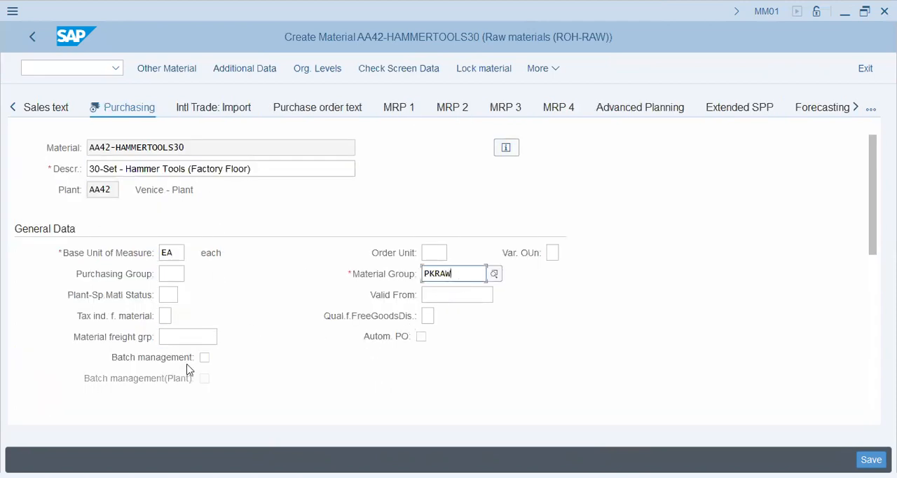
{"action": "scroll", "coordinate": [199, 364], "scroll_direction": "down", "scroll_amount": 5}
{"action": "left_click", "coordinate": [159, 379]}
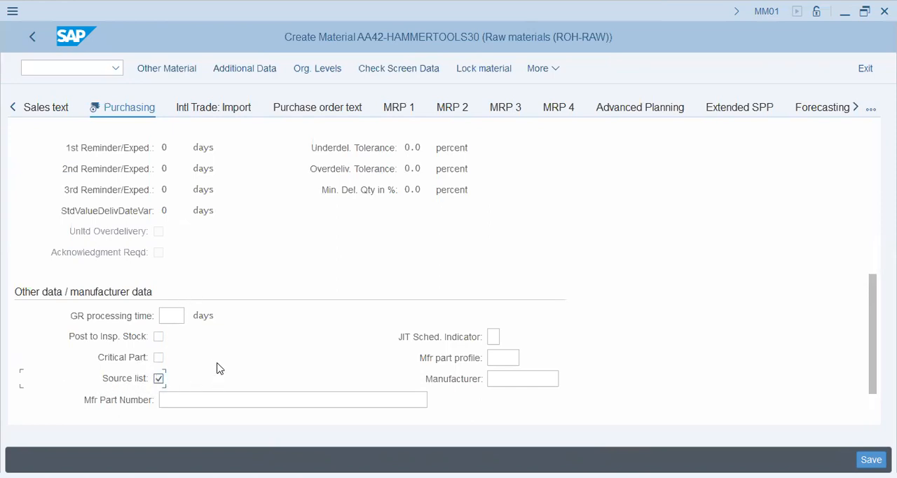
{"action": "scroll", "coordinate": [216, 367], "scroll_direction": "up", "scroll_amount": 5}
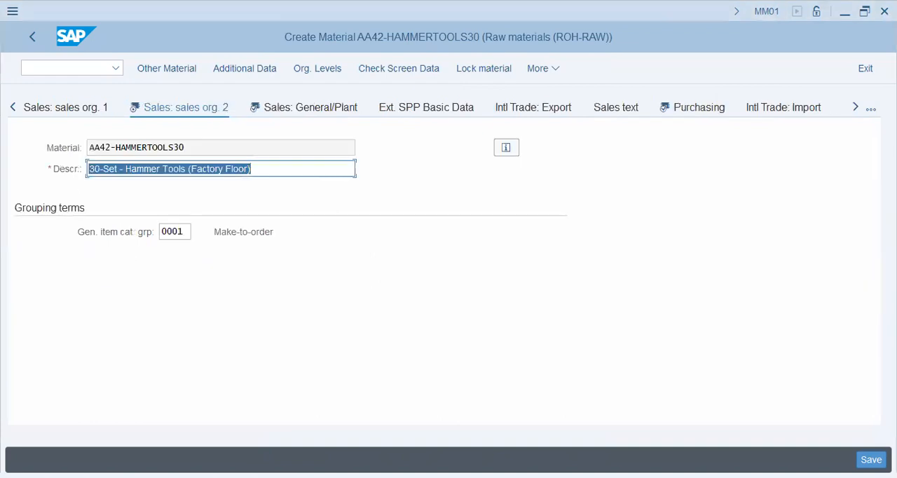
Step: Return to the Sales: General/Plant view and review its general, shipping, packaging and plant parameter data
{"action": "left_click", "coordinate": [871, 109]}
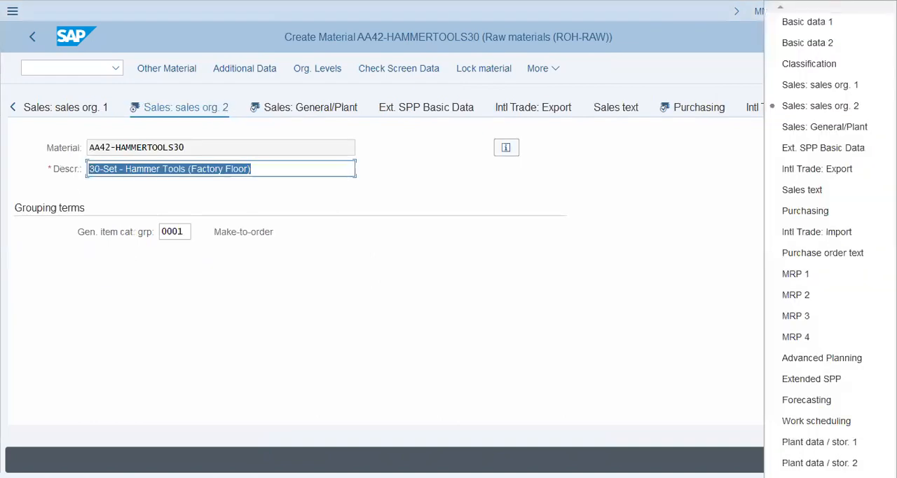
{"action": "left_click", "coordinate": [669, 112]}
{"action": "left_click", "coordinate": [287, 107]}
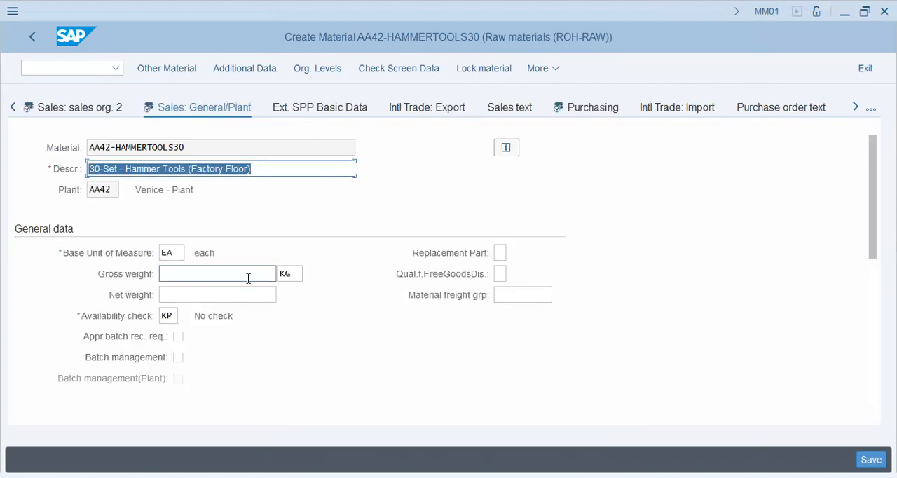
{"action": "scroll", "coordinate": [248, 276], "scroll_direction": "down", "scroll_amount": 5}
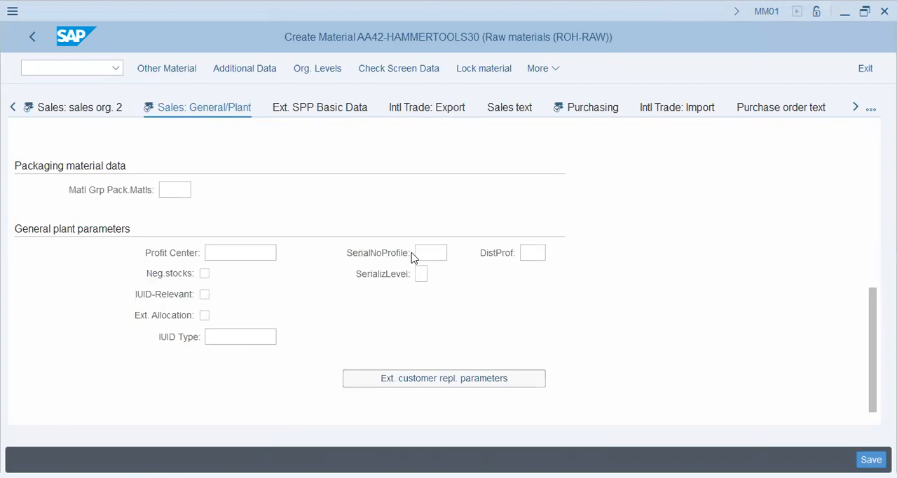
{"action": "scroll", "coordinate": [245, 322], "scroll_direction": "up", "scroll_amount": 2}
{"action": "scroll", "coordinate": [151, 281], "scroll_direction": "up", "scroll_amount": 2}
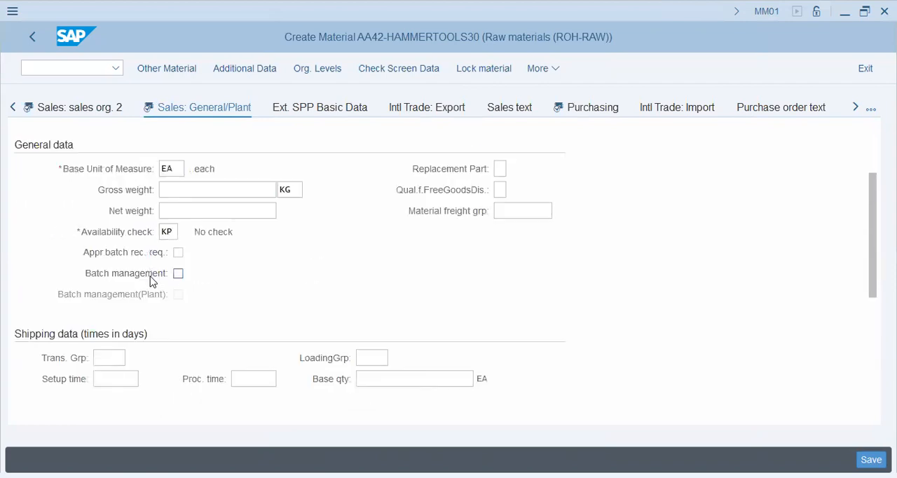
{"action": "scroll", "coordinate": [335, 244], "scroll_direction": "up", "scroll_amount": 1}
Step: Review the Purchasing view, including its material group, validity date, freight group, source list and GR processing time
{"action": "left_click", "coordinate": [583, 108]}
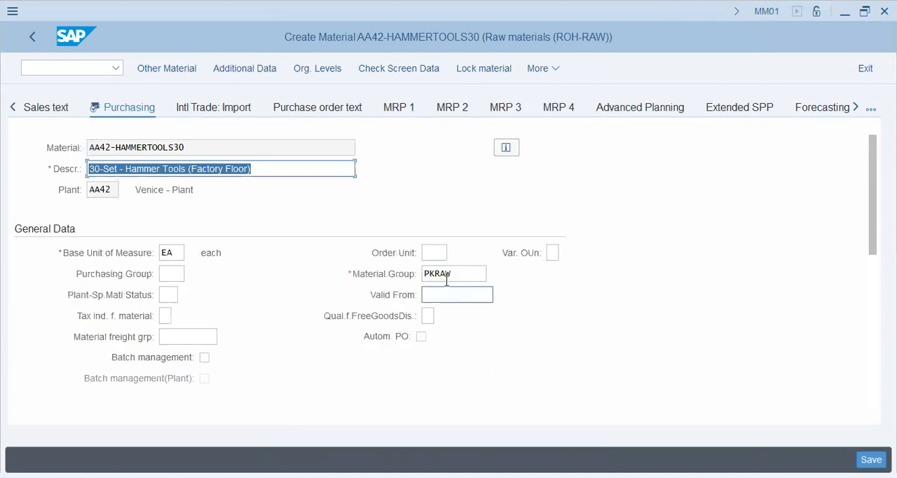
{"action": "left_click", "coordinate": [451, 280]}
{"action": "left_click", "coordinate": [457, 299]}
{"action": "left_click", "coordinate": [168, 336]}
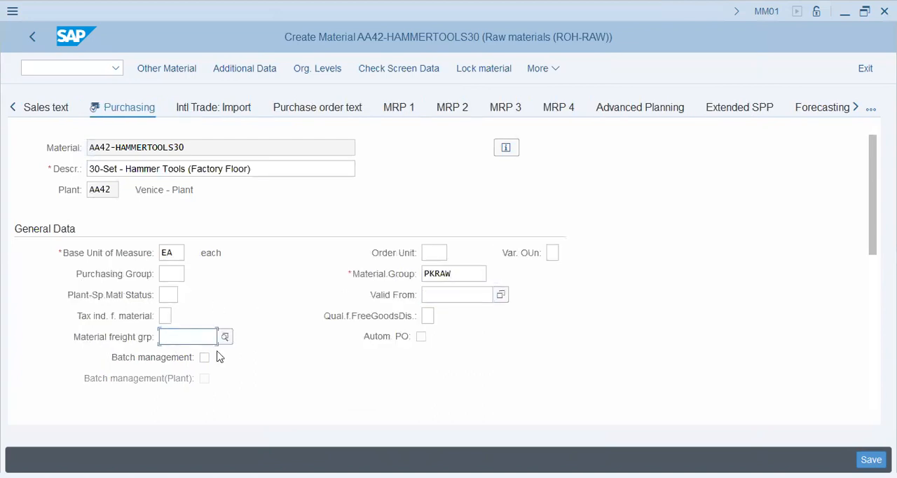
{"action": "scroll", "coordinate": [224, 359], "scroll_direction": "down", "scroll_amount": 2}
{"action": "scroll", "coordinate": [225, 346], "scroll_direction": "down", "scroll_amount": 2}
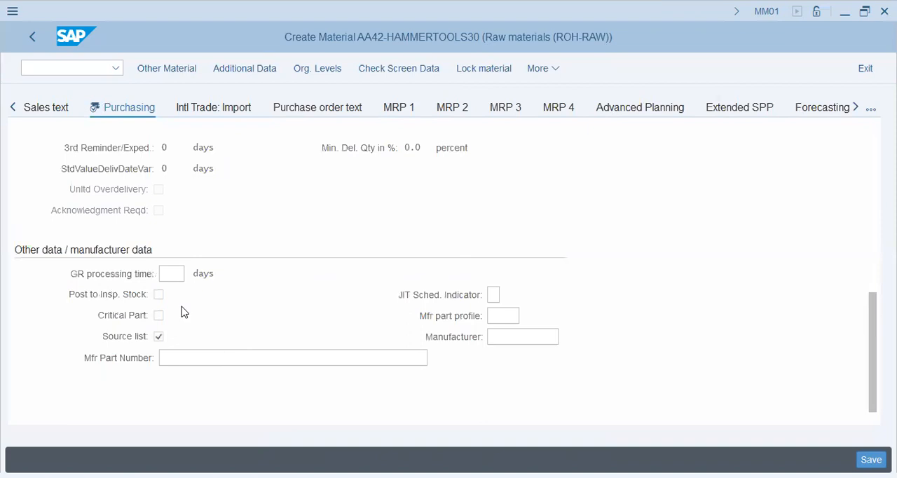
{"action": "left_click", "coordinate": [172, 273]}
Step: Open the Plant data / stor. 1 view and examine its general data for the storage location
{"action": "left_click", "coordinate": [855, 108]}
{"action": "left_click", "coordinate": [855, 107]}
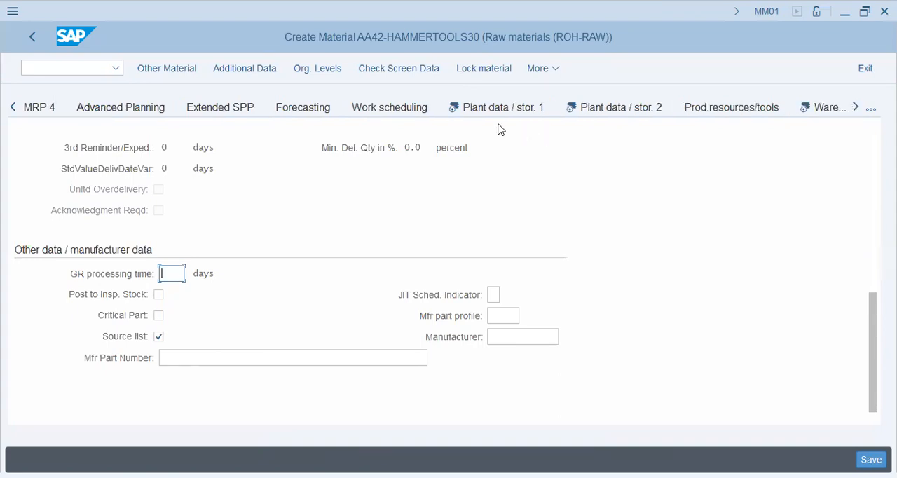
{"action": "left_click", "coordinate": [496, 109]}
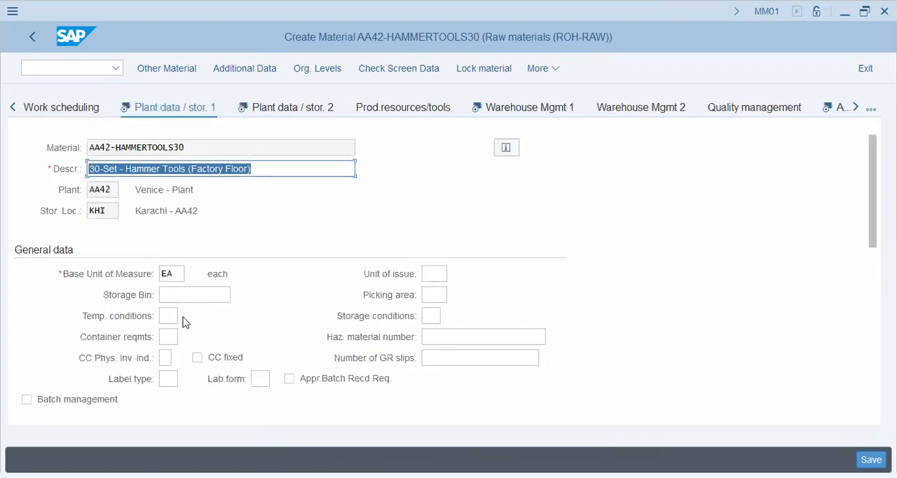
{"action": "scroll", "coordinate": [183, 318], "scroll_direction": "down", "scroll_amount": 7}
{"action": "scroll", "coordinate": [186, 319], "scroll_direction": "up", "scroll_amount": 6}
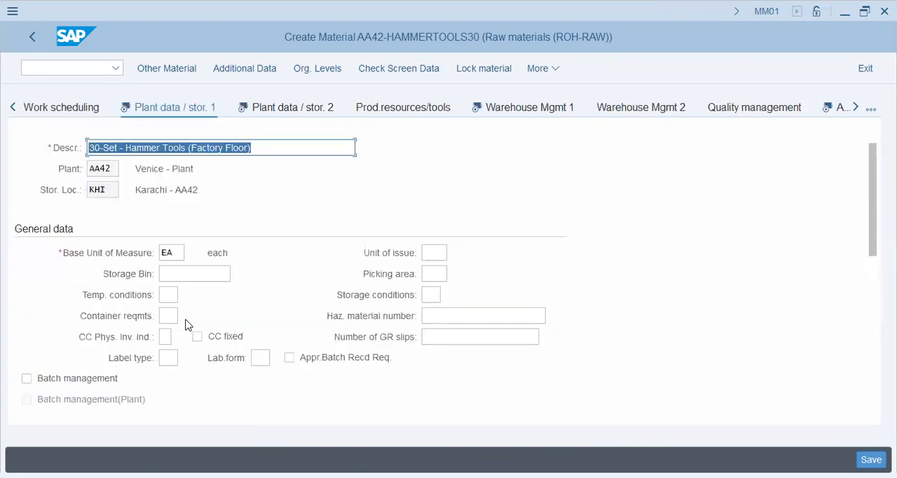
Step: Open the Plant data / stor. 2 view and review its weight, volume and general plant parameter fields
{"action": "scroll", "coordinate": [189, 325], "scroll_direction": "up", "scroll_amount": 1}
{"action": "left_click", "coordinate": [272, 113]}
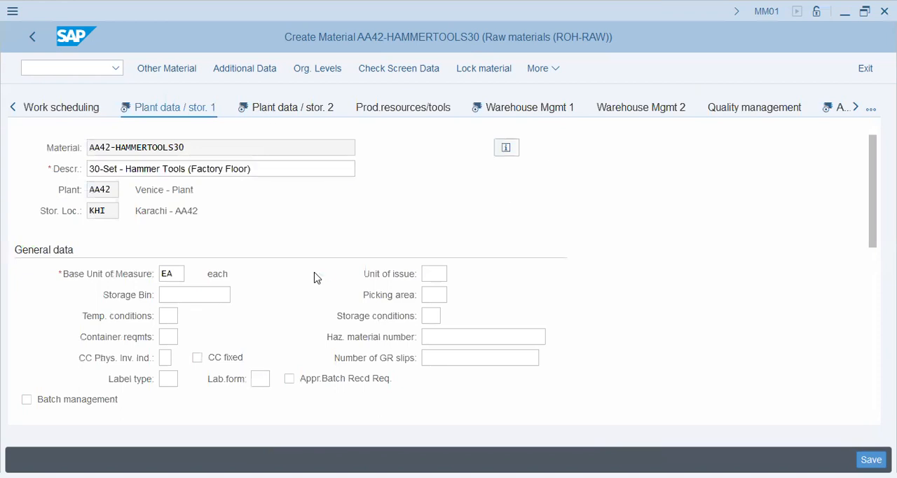
{"action": "scroll", "coordinate": [324, 287], "scroll_direction": "down", "scroll_amount": 3}
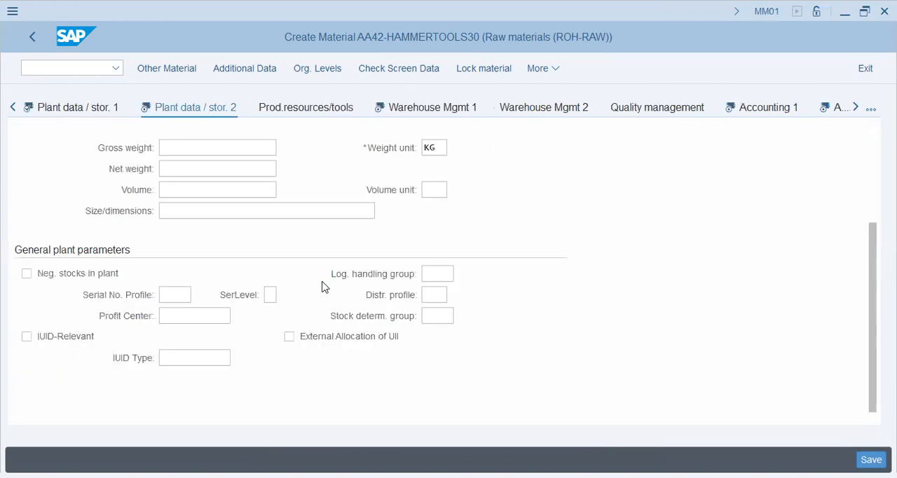
{"action": "left_click", "coordinate": [161, 298]}
{"action": "left_click", "coordinate": [194, 316]}
{"action": "left_click", "coordinate": [193, 362]}
Step: Open the Warehouse Mgmt 1 view and review its general data, including hazardous material number and gross weight
{"action": "left_click", "coordinate": [447, 108]}
{"action": "scroll", "coordinate": [236, 316], "scroll_direction": "down", "scroll_amount": 1}
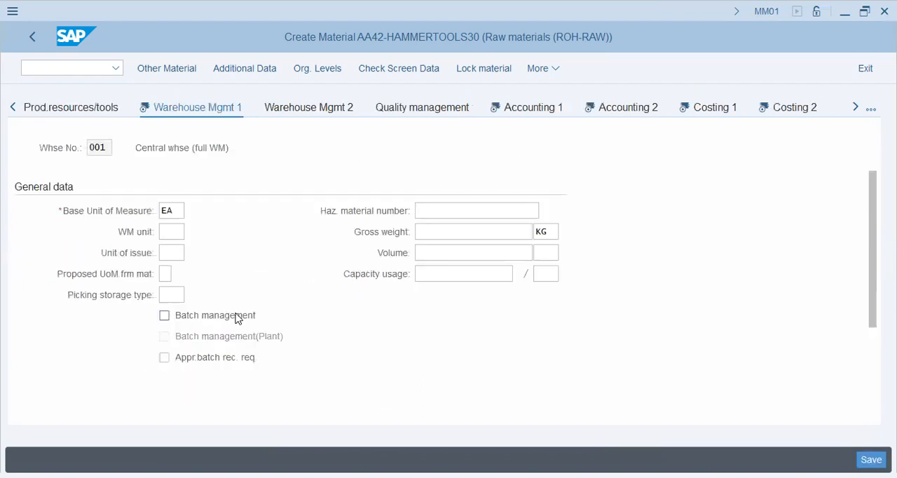
{"action": "left_click", "coordinate": [460, 208]}
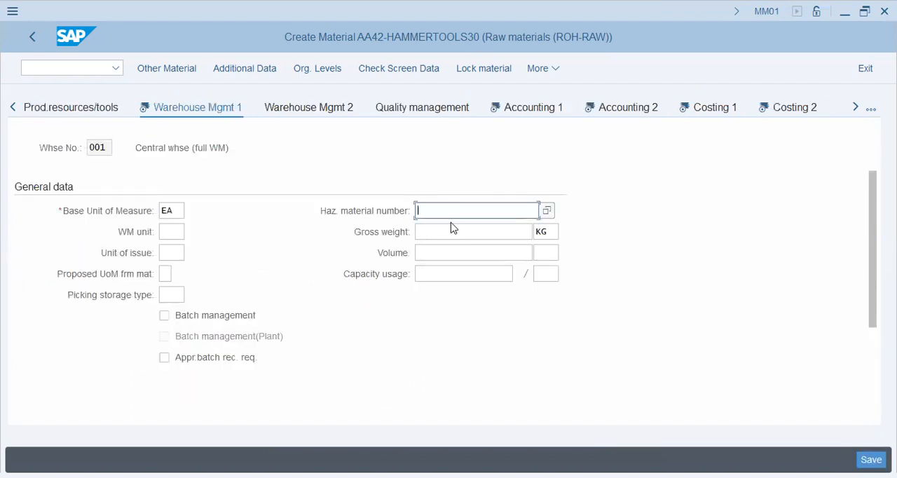
{"action": "left_click", "coordinate": [453, 234]}
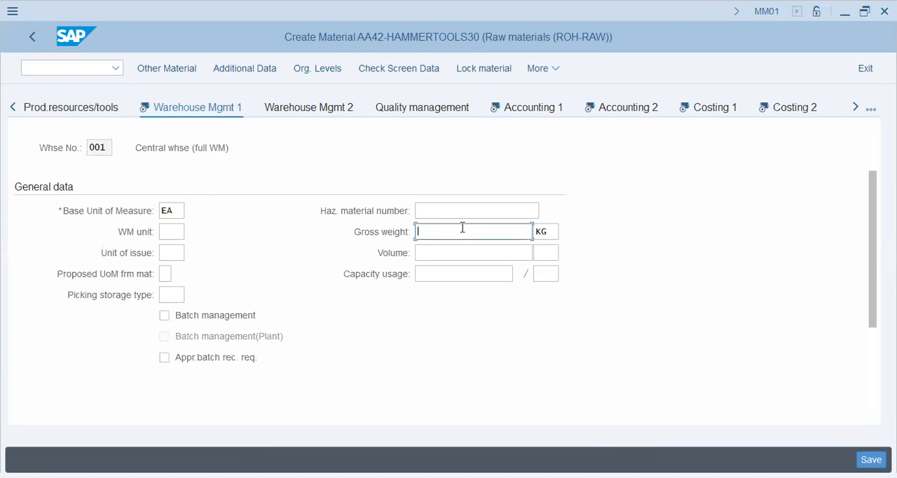
Step: Try to set the unit of issue to EA in the Warehouse Mgmt 1 general data
{"action": "left_click", "coordinate": [168, 253]}
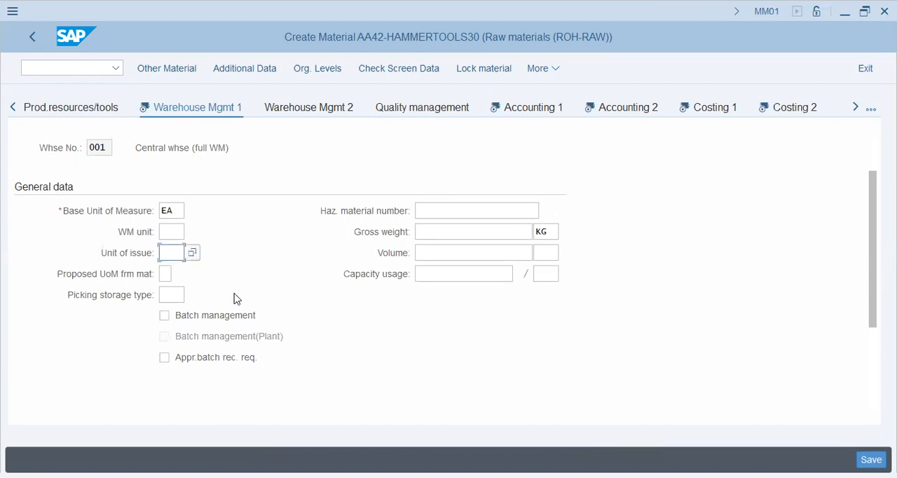
{"action": "type", "text": "ea"}
{"action": "key", "text": "Tab"}
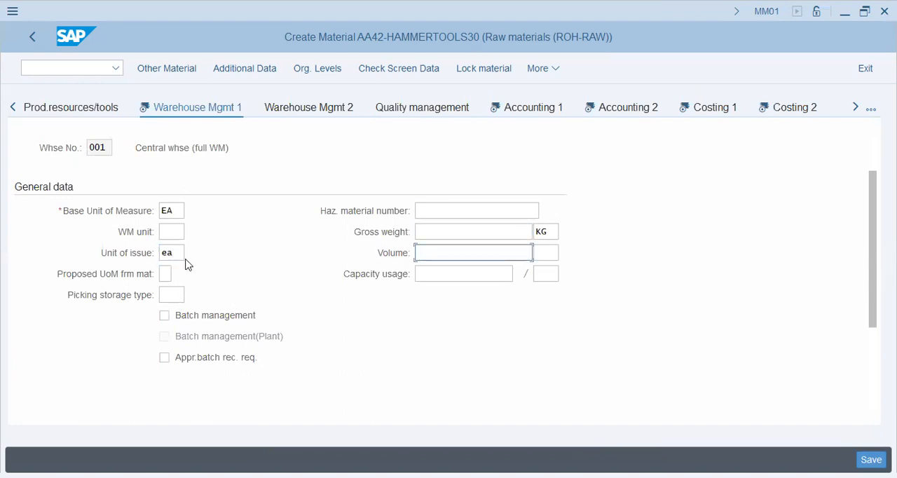
{"action": "left_click", "coordinate": [124, 253]}
{"action": "left_click", "coordinate": [447, 276]}
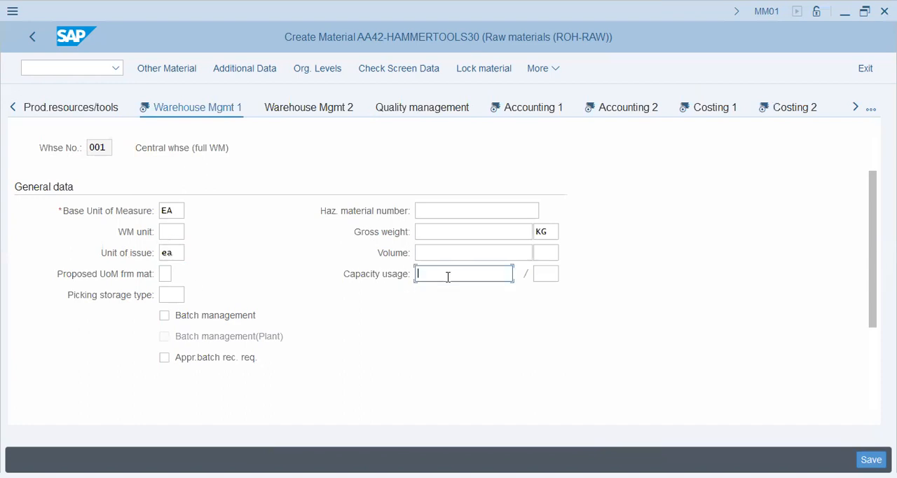
Step: Review the storage strategies in Warehouse Mgmt 1, allow addition to stock and confirm the view's entries
{"action": "scroll", "coordinate": [177, 280], "scroll_direction": "down", "scroll_amount": 3}
{"action": "left_click", "coordinate": [179, 292]}
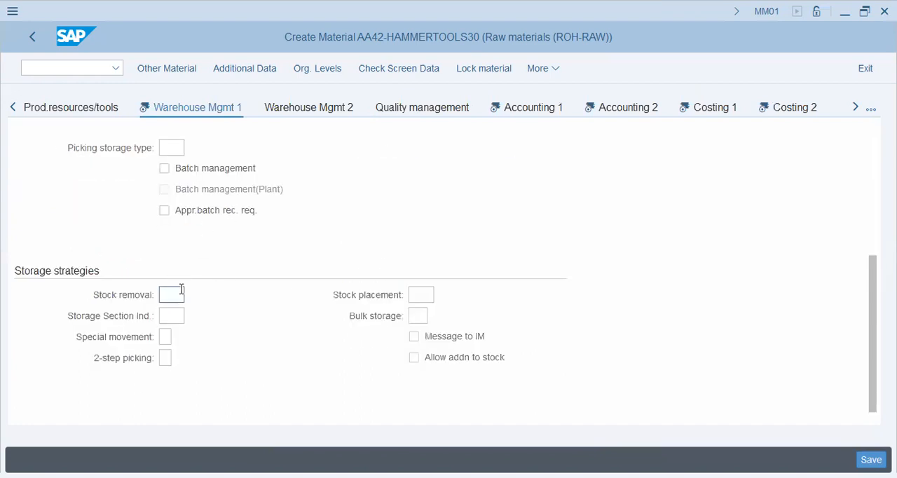
{"action": "left_click", "coordinate": [175, 316]}
{"action": "left_click", "coordinate": [421, 316]}
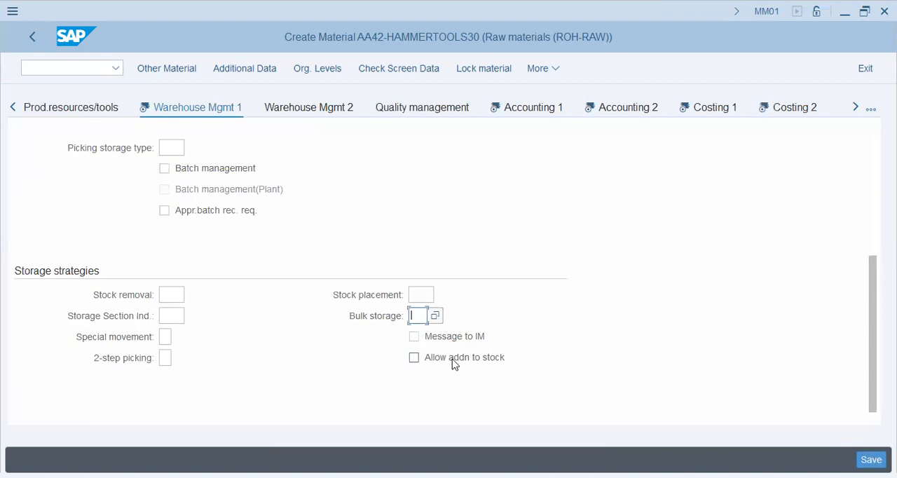
{"action": "left_click", "coordinate": [414, 358]}
{"action": "left_click", "coordinate": [166, 338]}
{"action": "key", "text": "shift+Tab"}
{"action": "key", "text": "shift+Tab"}
{"action": "left_click", "coordinate": [166, 357]}
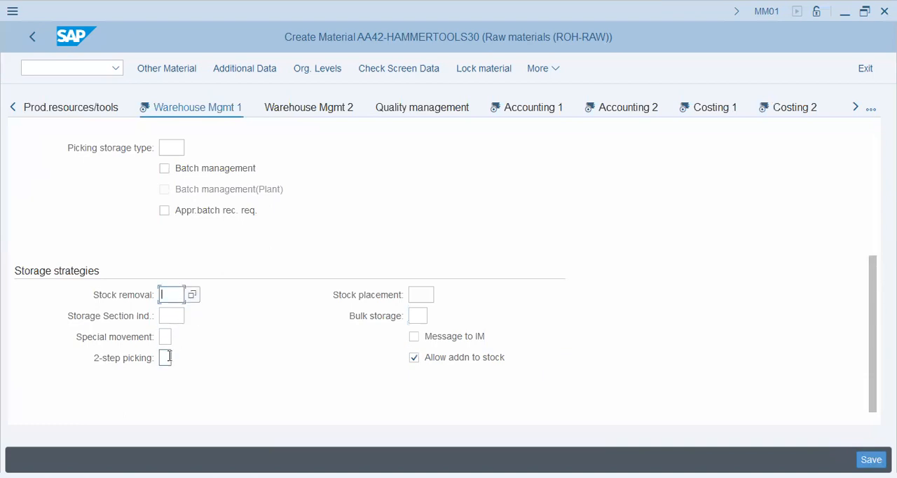
{"action": "key", "text": "Return"}
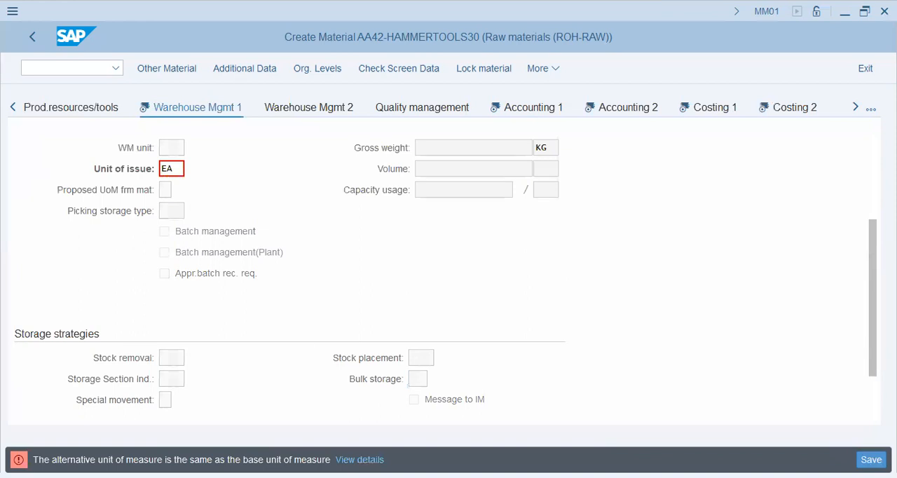
Step: Replace the unit of issue in Warehouse Mgmt 1 with KG (Kilogram) from the list of measurement units
{"action": "double_click", "coordinate": [174, 170]}
{"action": "left_click", "coordinate": [193, 170]}
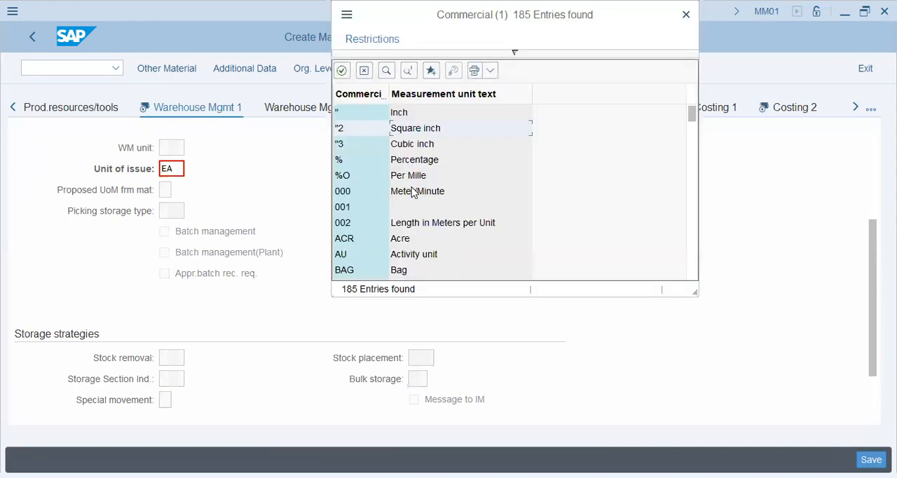
{"action": "scroll", "coordinate": [427, 201], "scroll_direction": "down", "scroll_amount": 2}
{"action": "left_click", "coordinate": [414, 181]}
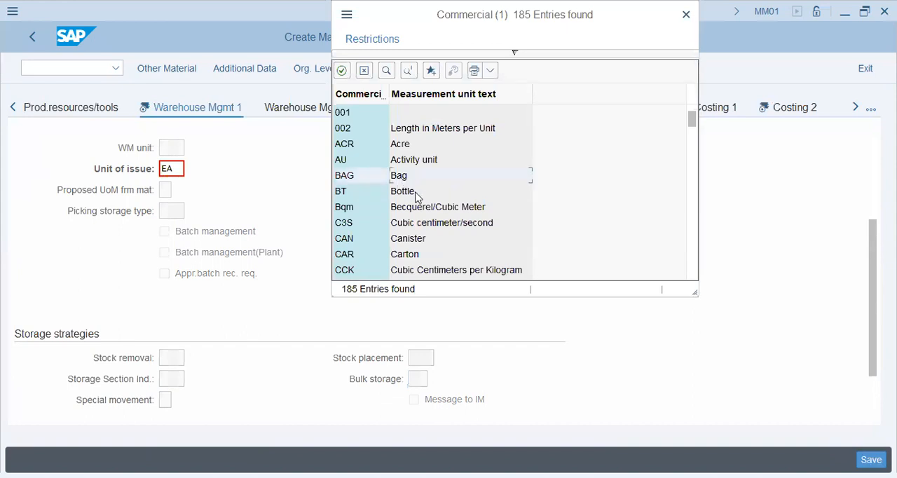
{"action": "scroll", "coordinate": [429, 201], "scroll_direction": "down", "scroll_amount": 2}
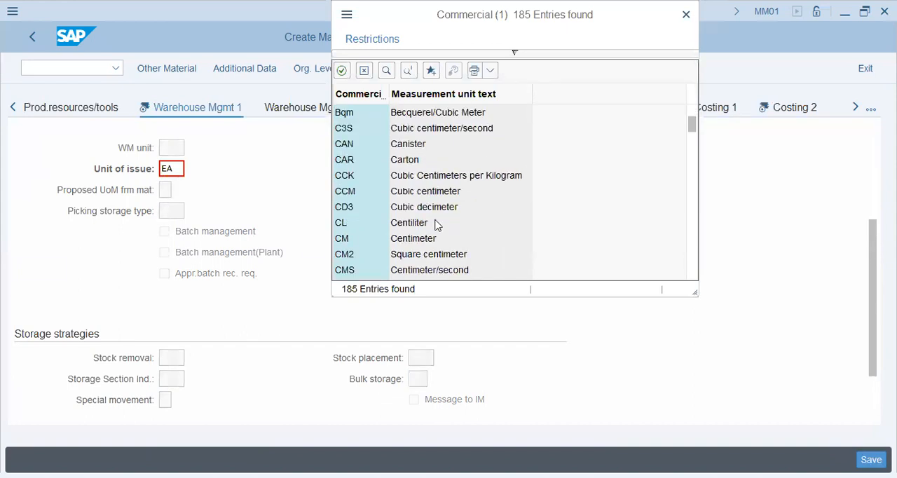
{"action": "scroll", "coordinate": [436, 224], "scroll_direction": "down", "scroll_amount": 2}
{"action": "scroll", "coordinate": [435, 225], "scroll_direction": "down", "scroll_amount": 3}
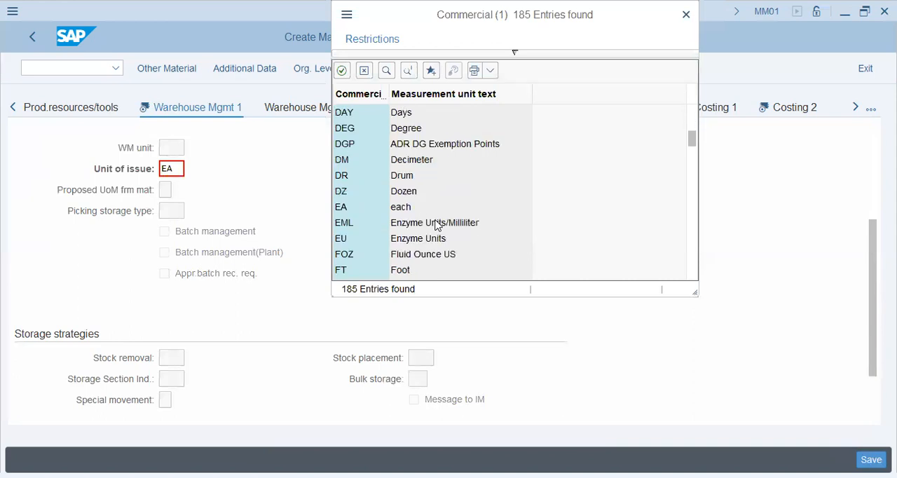
{"action": "scroll", "coordinate": [435, 225], "scroll_direction": "down", "scroll_amount": 2}
{"action": "scroll", "coordinate": [436, 224], "scroll_direction": "down", "scroll_amount": 3}
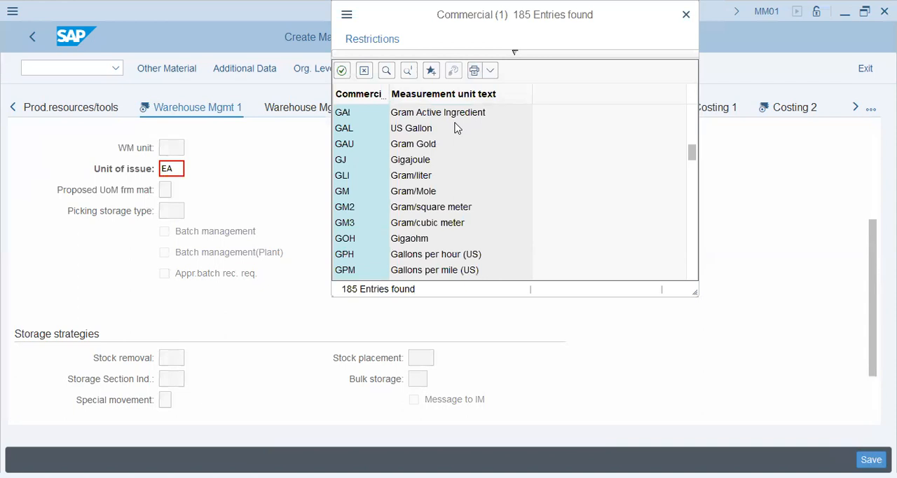
{"action": "scroll", "coordinate": [435, 219], "scroll_direction": "down", "scroll_amount": 2}
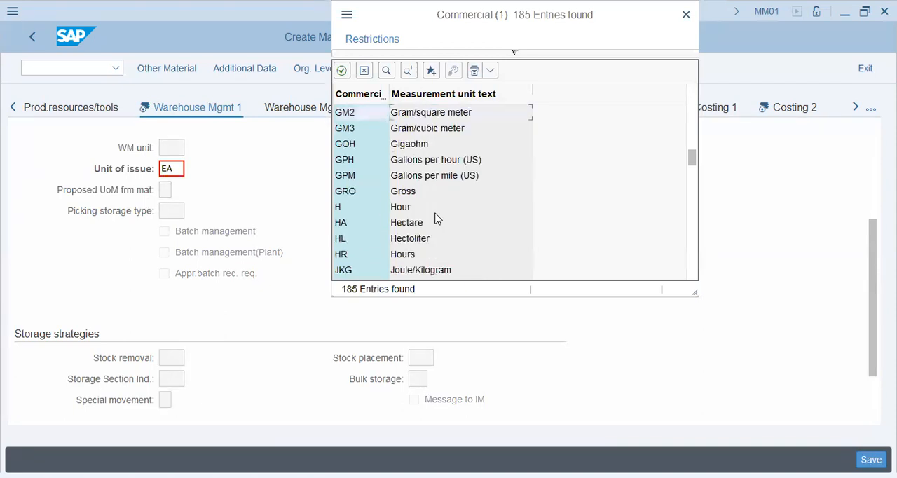
{"action": "scroll", "coordinate": [435, 220], "scroll_direction": "down", "scroll_amount": 4}
{"action": "scroll", "coordinate": [434, 207], "scroll_direction": "up", "scroll_amount": 2}
{"action": "scroll", "coordinate": [433, 234], "scroll_direction": "down", "scroll_amount": 2}
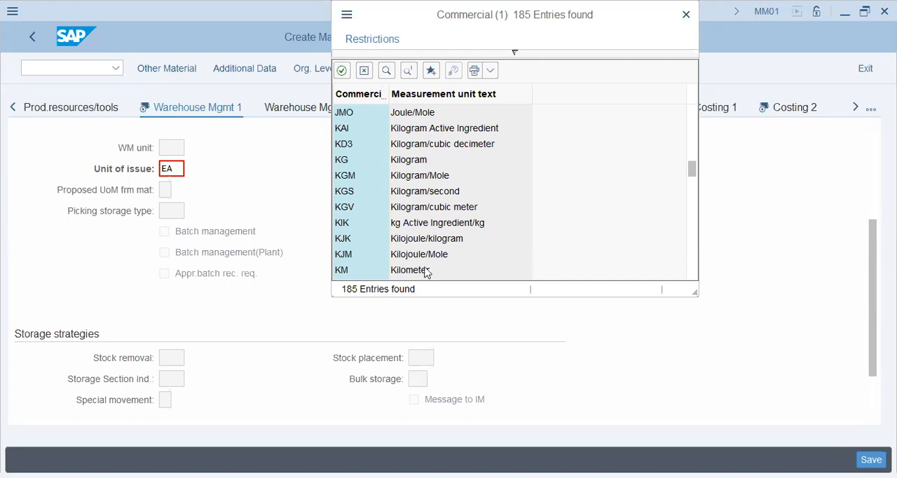
{"action": "left_click", "coordinate": [423, 163]}
{"action": "double_click", "coordinate": [421, 160]}
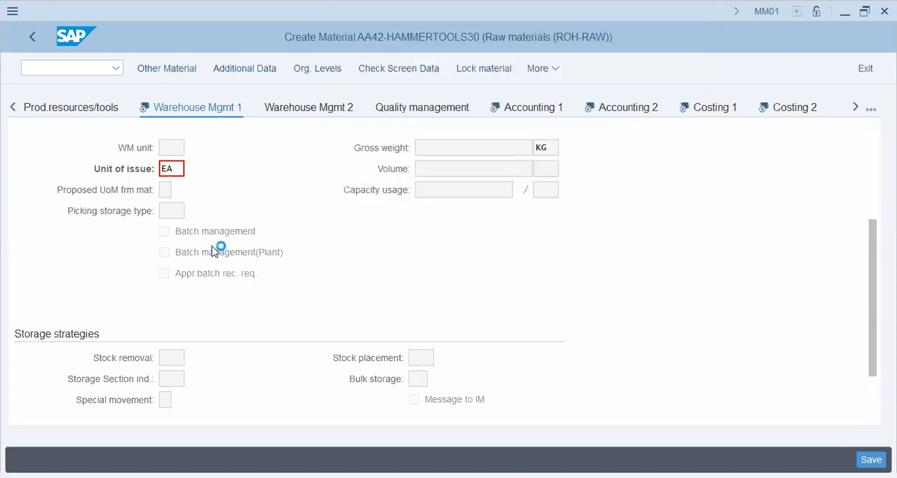
Step: Proceed to the Accounting 1 view, entering the unit conversion factor as 30 KG equal to 1 EA
{"action": "left_click", "coordinate": [529, 108]}
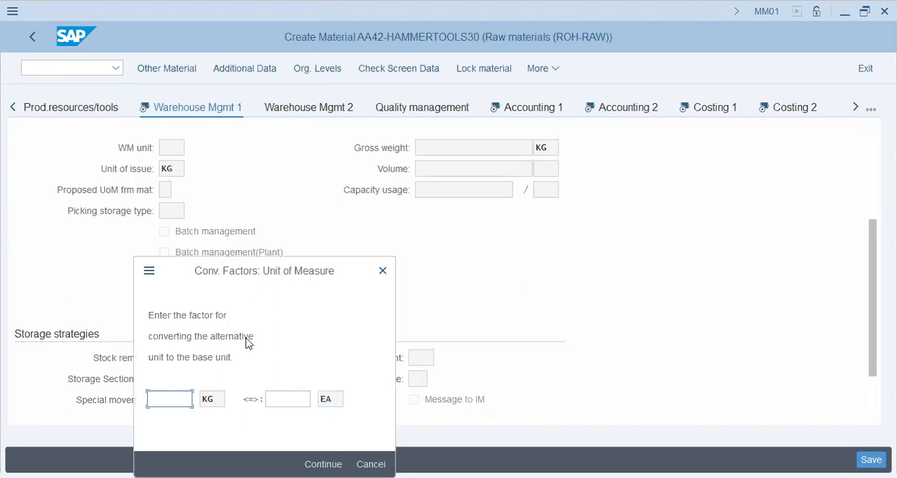
{"action": "type", "text": "30"}
{"action": "key", "text": "Tab"}
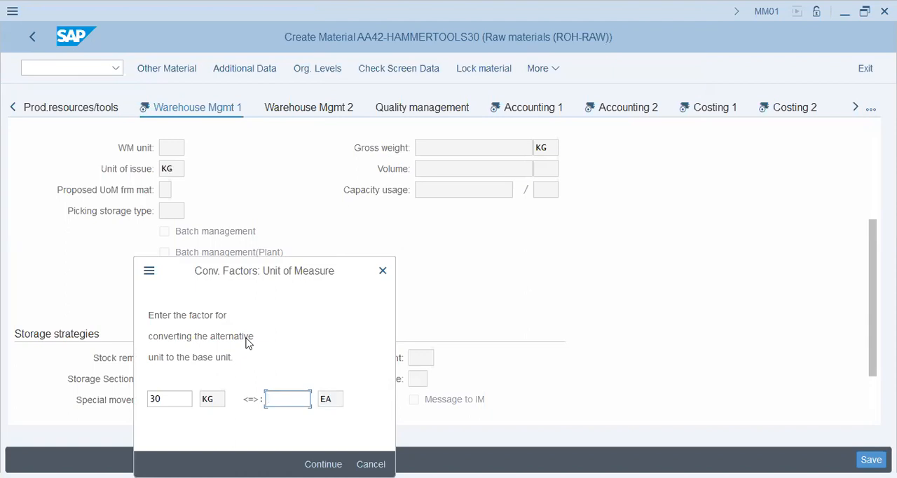
{"action": "type", "text": "1"}
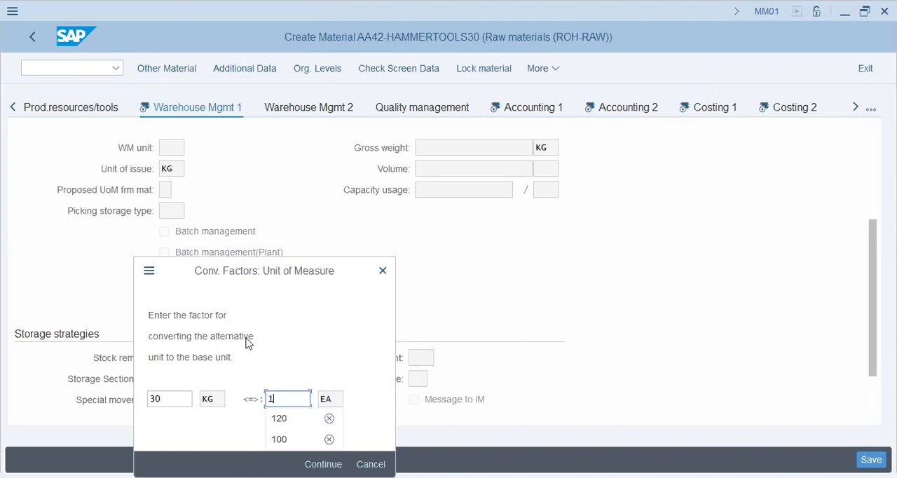
{"action": "key", "text": "Return"}
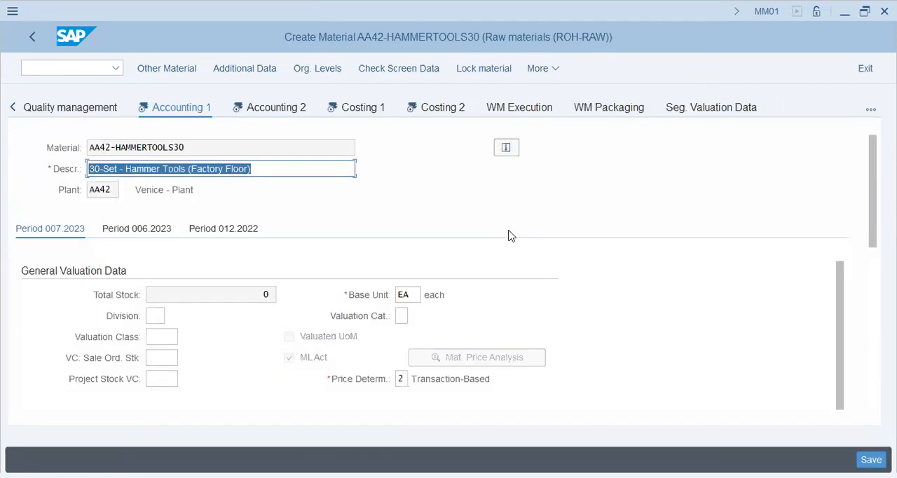
Step: Set the standard price and the periodic unit price to 300 PKR each in the Accounting 1 prices and values
{"action": "scroll", "coordinate": [334, 291], "scroll_direction": "down", "scroll_amount": 5}
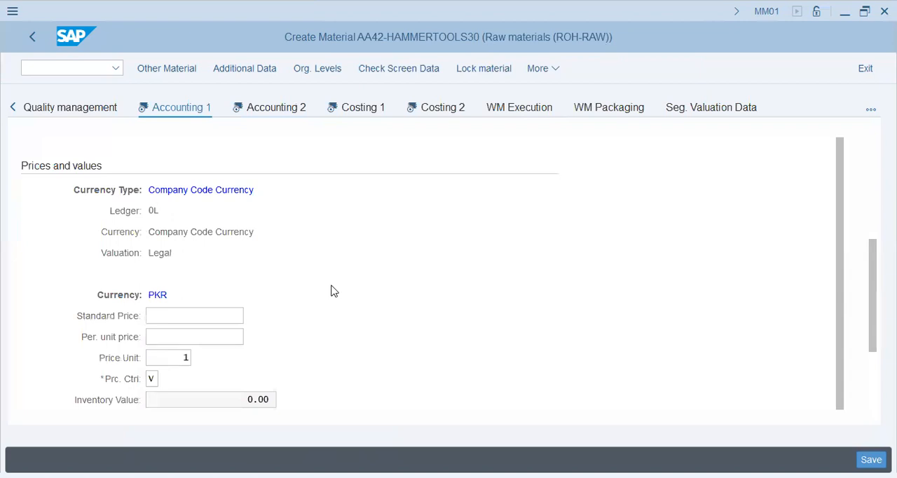
{"action": "scroll", "coordinate": [333, 291], "scroll_direction": "down", "scroll_amount": 3}
{"action": "scroll", "coordinate": [330, 290], "scroll_direction": "up", "scroll_amount": 4}
{"action": "left_click", "coordinate": [192, 361]}
{"action": "scroll", "coordinate": [346, 302], "scroll_direction": "down", "scroll_amount": 1}
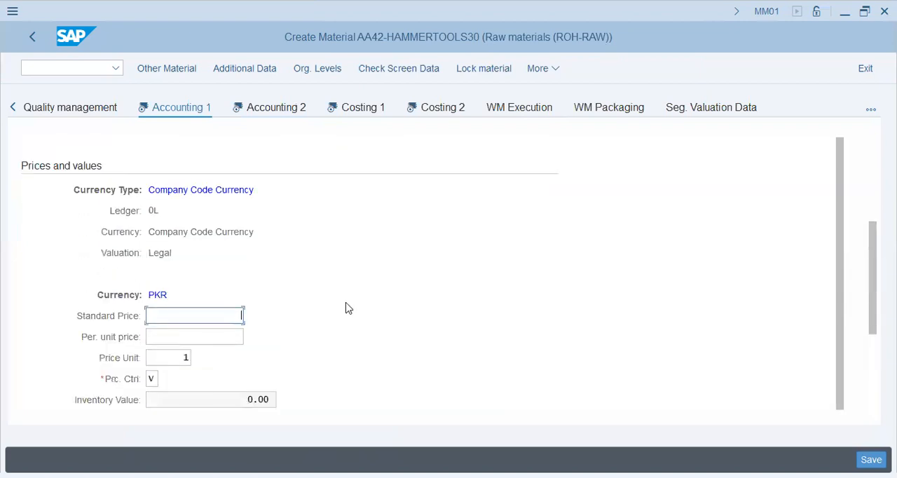
{"action": "type", "text": "300"}
{"action": "key", "text": "Tab"}
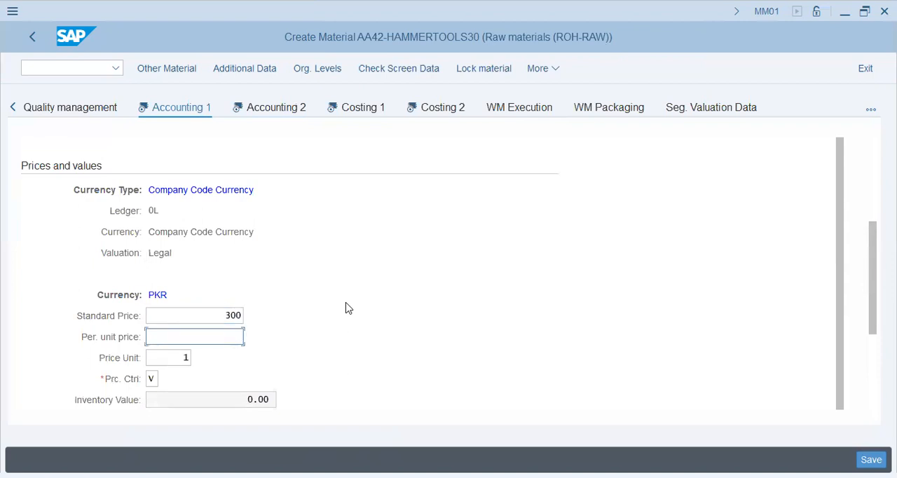
{"action": "type", "text": "300"}
{"action": "key", "text": "Tab"}
{"action": "scroll", "coordinate": [393, 308], "scroll_direction": "down", "scroll_amount": 4}
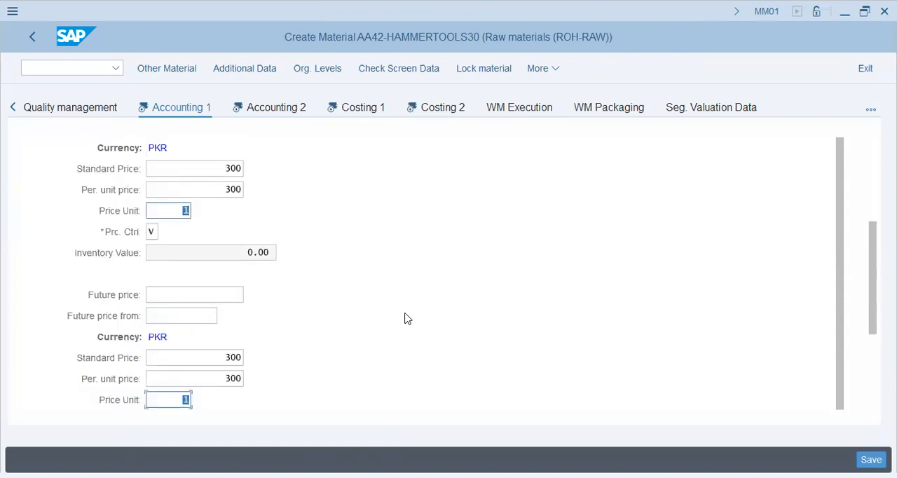
{"action": "key", "text": "Return"}
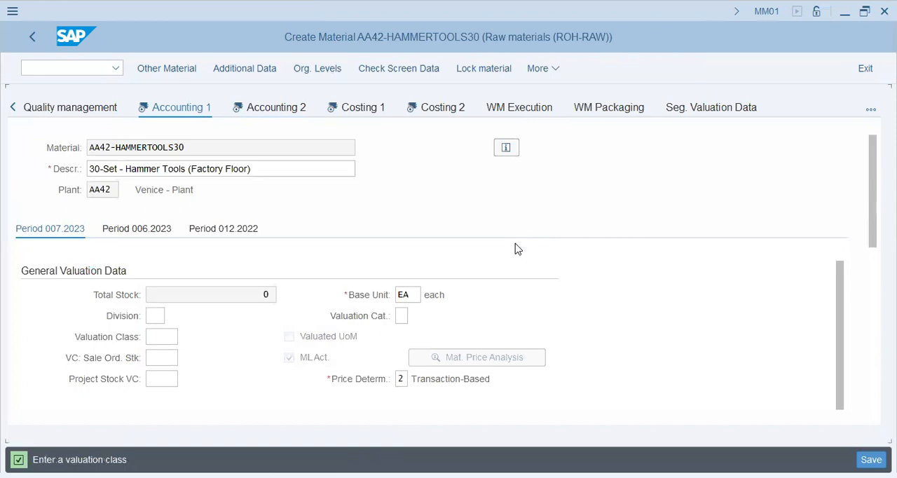
Step: Set the valuation class to 3000 in the Accounting 1 general valuation data
{"action": "scroll", "coordinate": [518, 248], "scroll_direction": "down", "scroll_amount": 2}
{"action": "type", "text": "3"}
{"action": "left_click", "coordinate": [172, 270]}
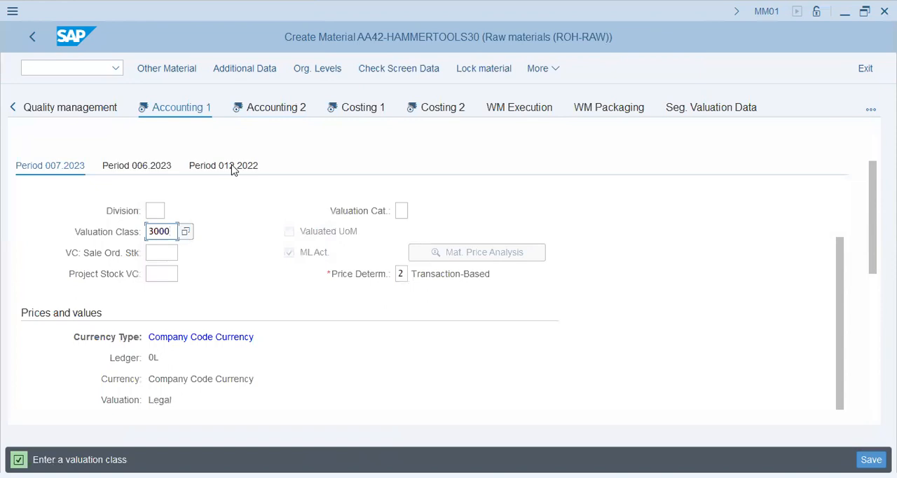
Step: Open the Accounting 2 view and review the tax price fields for determination of lowest value
{"action": "left_click", "coordinate": [287, 109]}
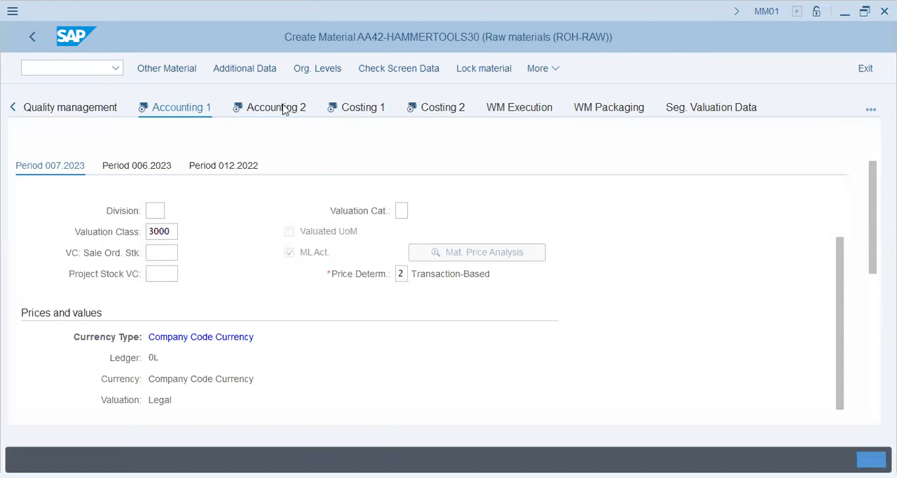
{"action": "left_click", "coordinate": [201, 252]}
{"action": "left_click", "coordinate": [202, 272]}
{"action": "left_click", "coordinate": [210, 294]}
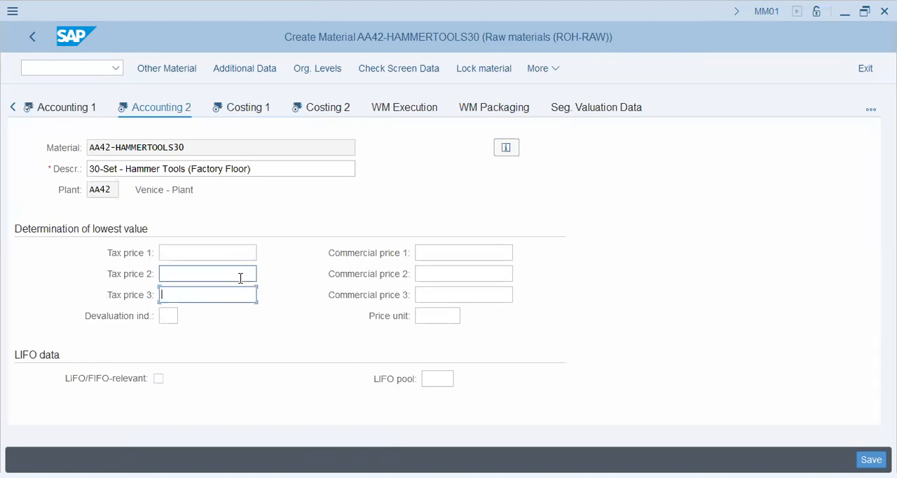
Step: Enable material origin in the Costing 1 view and review its quantity structure data
{"action": "left_click", "coordinate": [258, 112]}
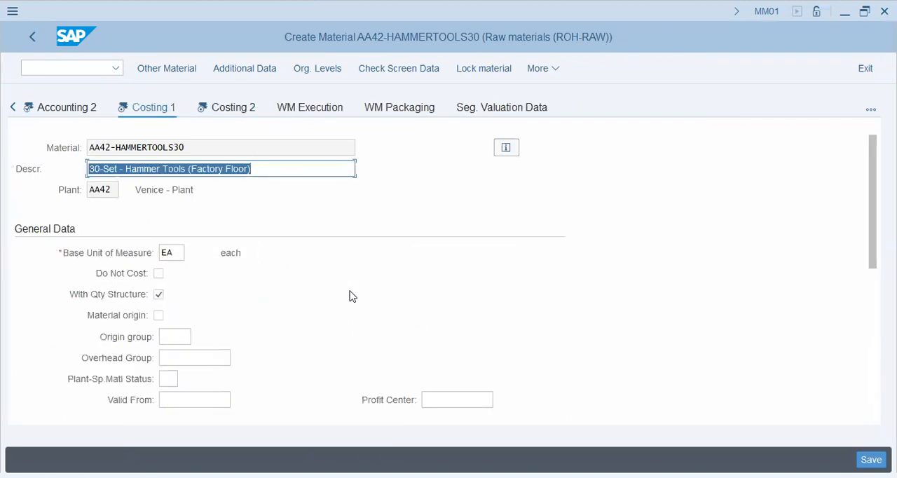
{"action": "scroll", "coordinate": [350, 295], "scroll_direction": "down", "scroll_amount": 3}
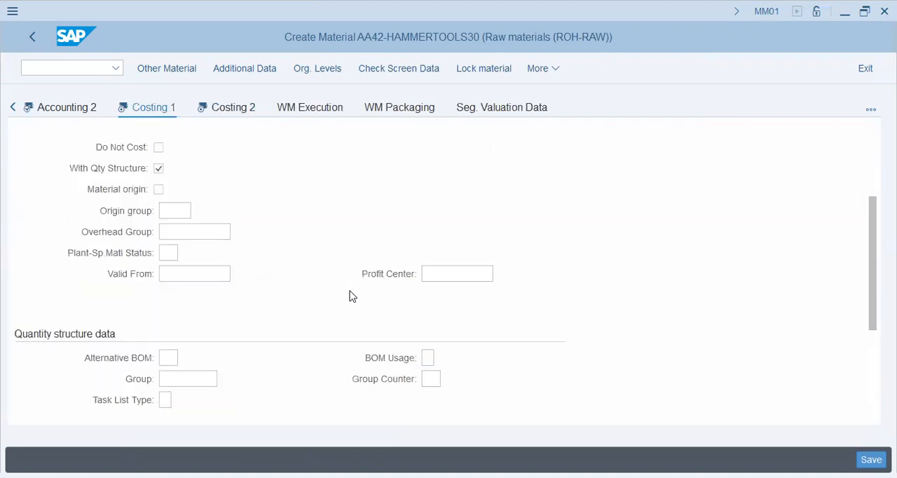
{"action": "left_click", "coordinate": [157, 189]}
{"action": "scroll", "coordinate": [219, 312], "scroll_direction": "down", "scroll_amount": 3}
{"action": "scroll", "coordinate": [219, 312], "scroll_direction": "up", "scroll_amount": 2}
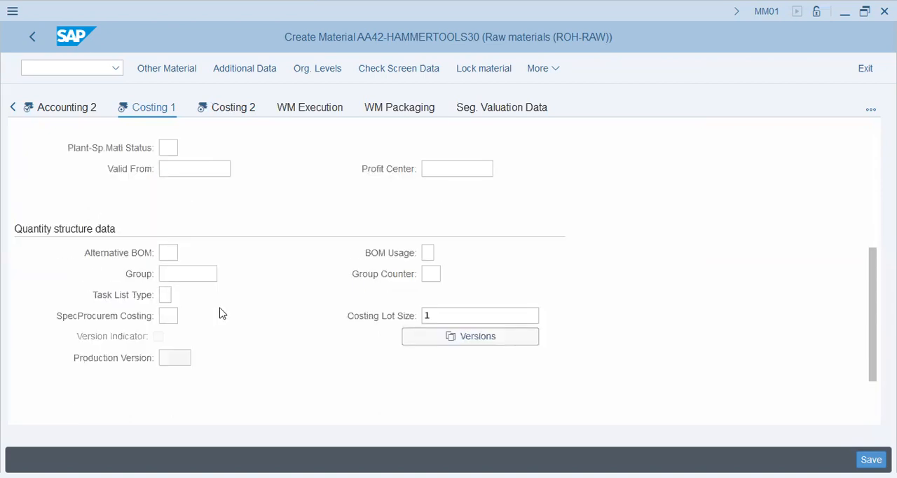
Step: Open the Costing 2 view and review the price control and standard price in its valuation data
{"action": "key", "text": "Return"}
{"action": "left_click", "coordinate": [240, 290]}
{"action": "scroll", "coordinate": [226, 372], "scroll_direction": "down", "scroll_amount": 2}
{"action": "left_click", "coordinate": [169, 316]}
{"action": "left_click", "coordinate": [502, 356]}
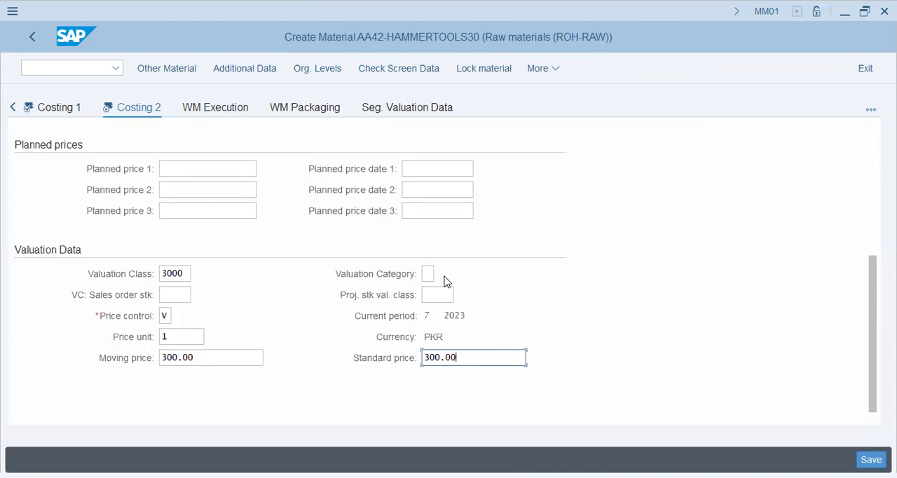
Step: Check the valuation category and project stock valuation class in Costing 2, leave both blank, and save the new material
{"action": "left_click", "coordinate": [429, 275]}
{"action": "left_click", "coordinate": [439, 295]}
{"action": "left_click", "coordinate": [428, 273]}
{"action": "left_click", "coordinate": [490, 326]}
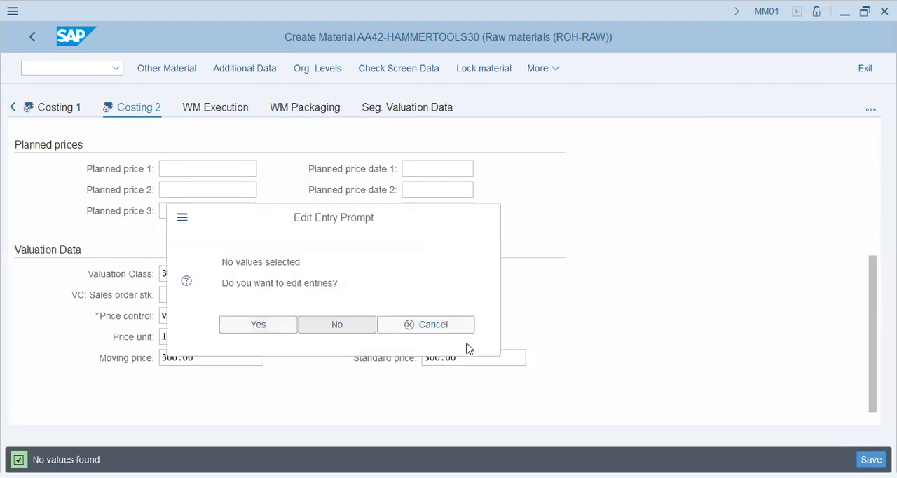
{"action": "left_click", "coordinate": [451, 321]}
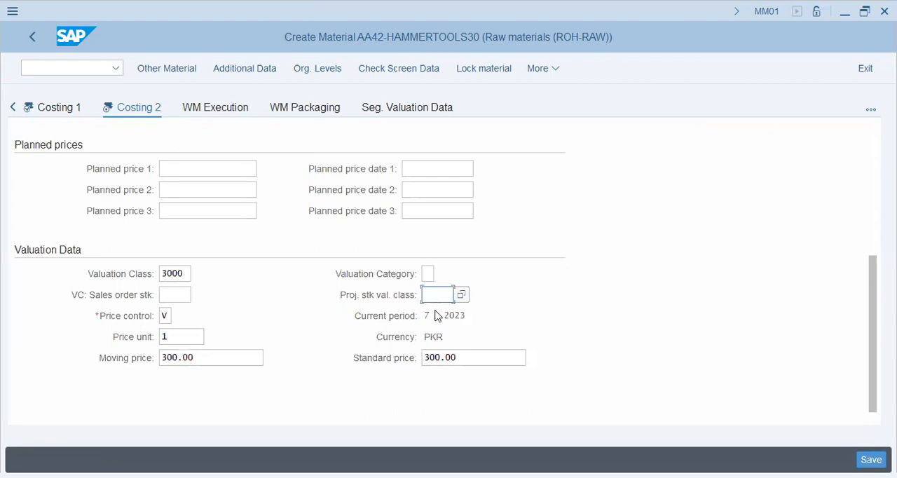
{"action": "left_click", "coordinate": [436, 356]}
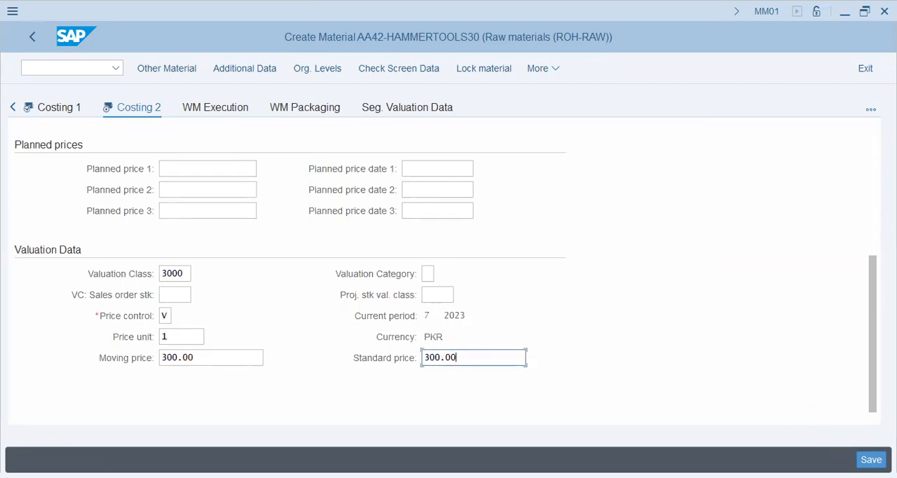
{"action": "left_click", "coordinate": [871, 459]}
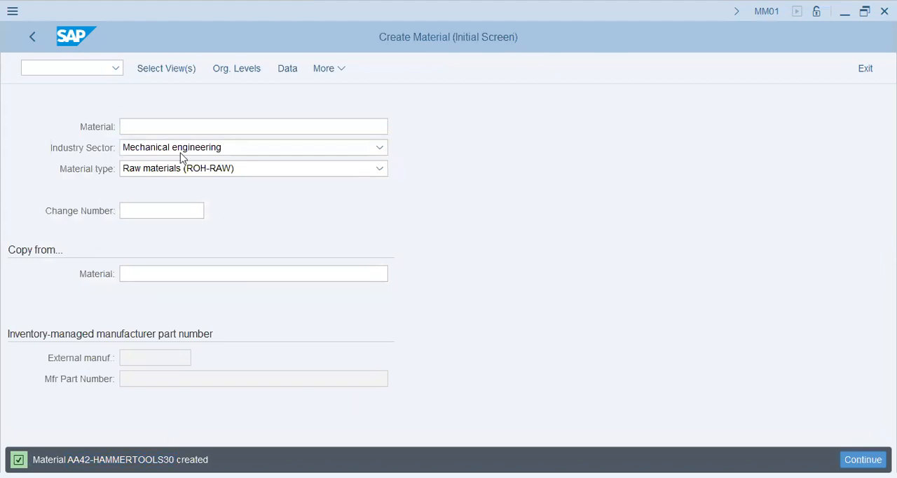
Step: Leave material creation for SAP Easy Access and open the SAP Reference IMG through transaction SPRO
{"action": "left_click", "coordinate": [70, 68]}
{"action": "type", "text": "/n"}
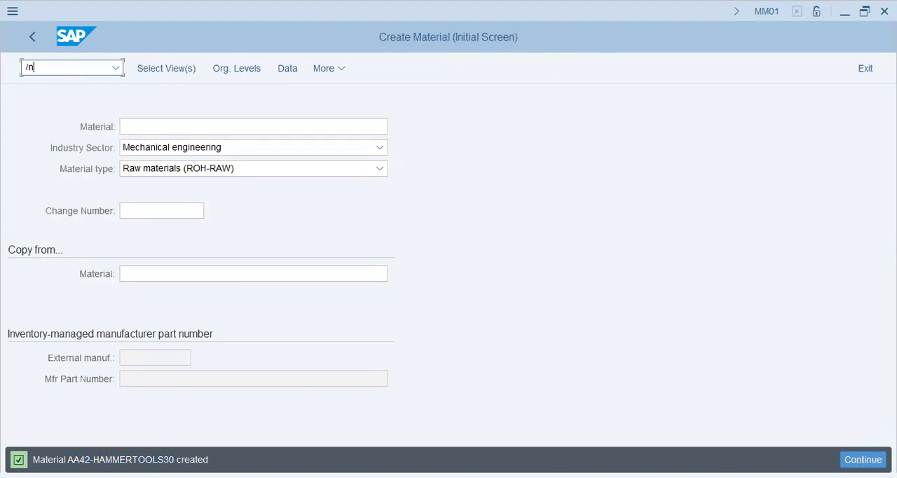
{"action": "key", "text": "Return"}
{"action": "type", "text": "/n"}
{"action": "key", "text": "BackSpace"}
{"action": "key", "text": "BackSpace"}
{"action": "type", "text": "spro"}
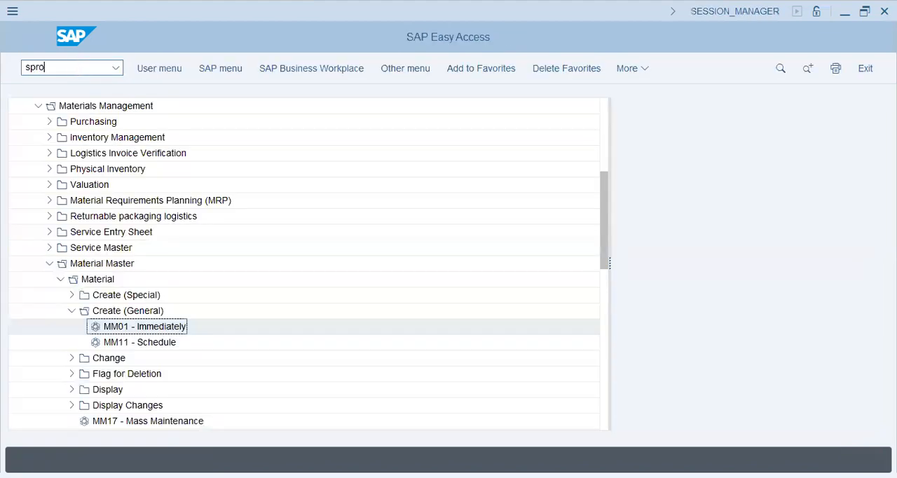
{"action": "key", "text": "Return"}
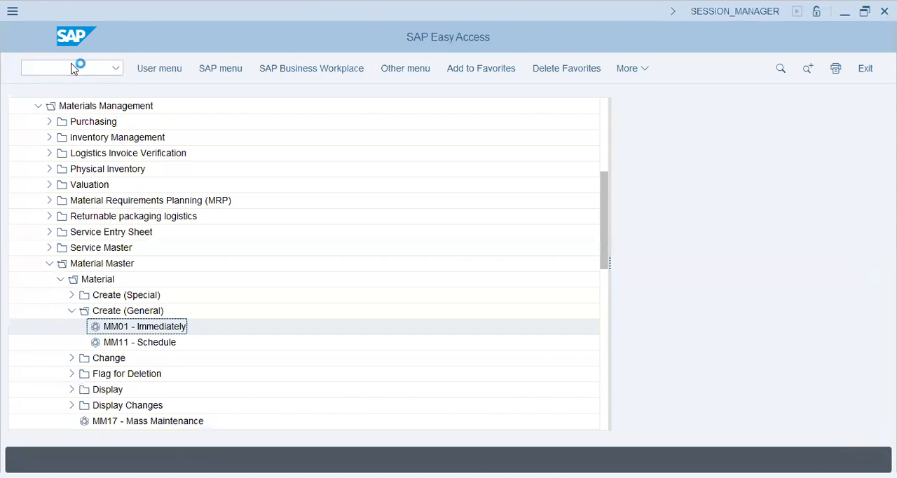
{"action": "left_click", "coordinate": [171, 73]}
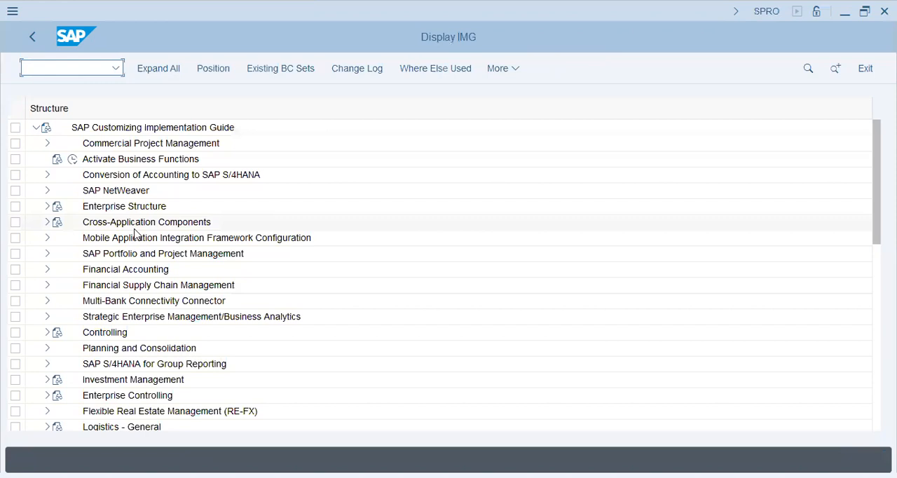
Step: Open the Define Plant activity in the Logistics - General definition of the Enterprise Structure
{"action": "left_click", "coordinate": [134, 230]}
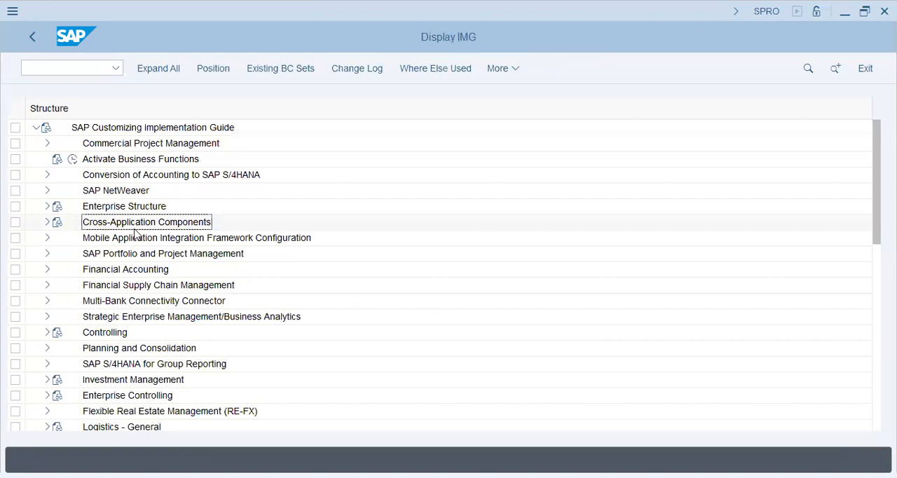
{"action": "left_click", "coordinate": [126, 273]}
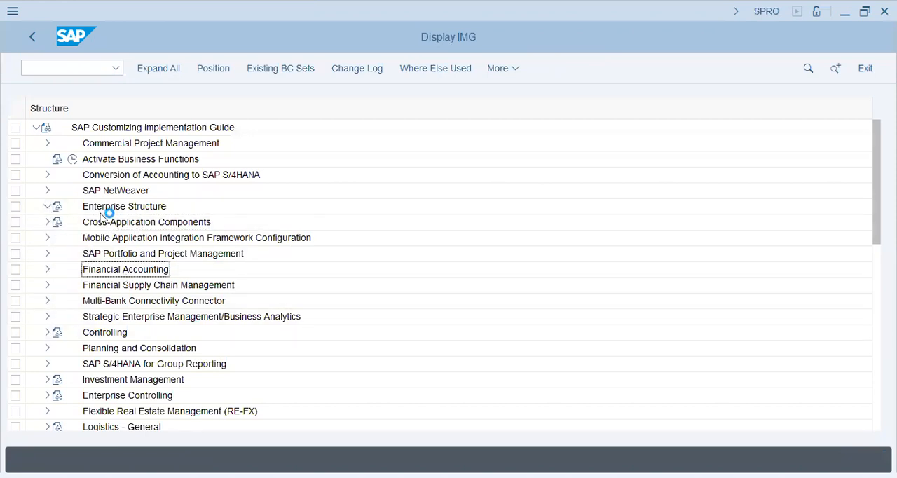
{"action": "left_click", "coordinate": [47, 206]}
{"action": "left_click", "coordinate": [59, 238]}
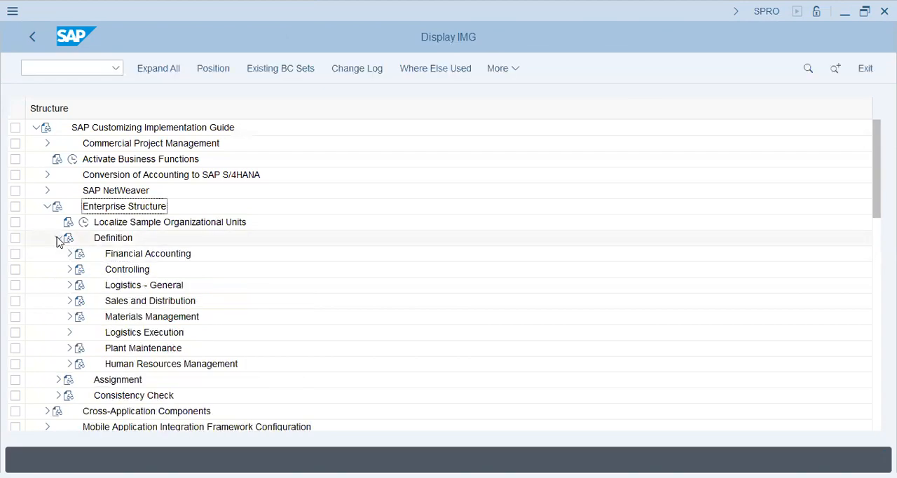
{"action": "left_click", "coordinate": [129, 318]}
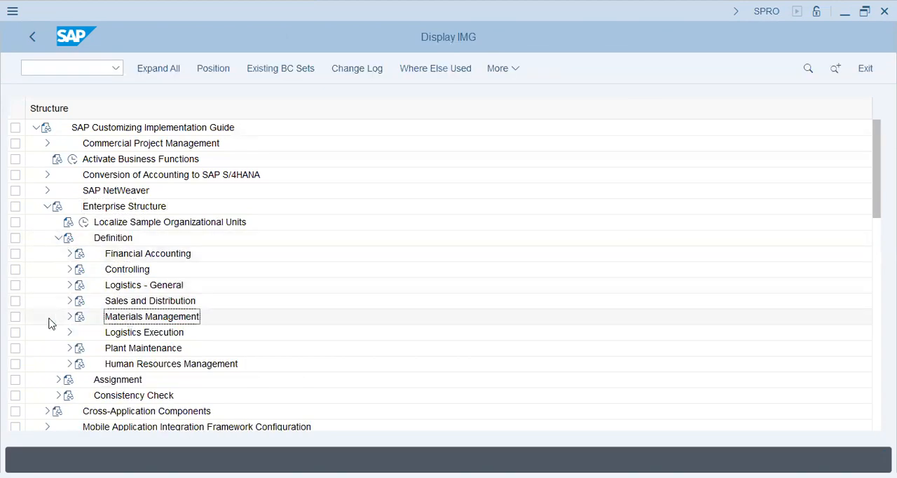
{"action": "left_click", "coordinate": [68, 286]}
{"action": "left_click", "coordinate": [176, 300]}
{"action": "left_click", "coordinate": [105, 317]}
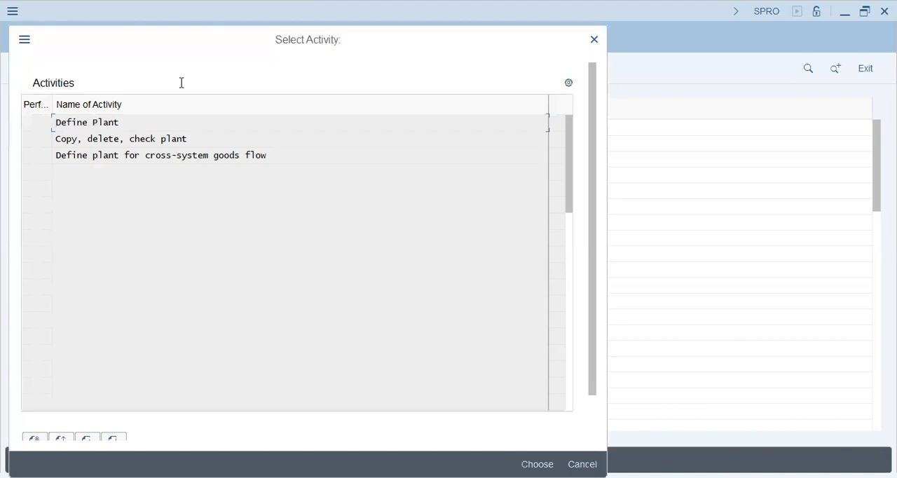
{"action": "double_click", "coordinate": [91, 123]}
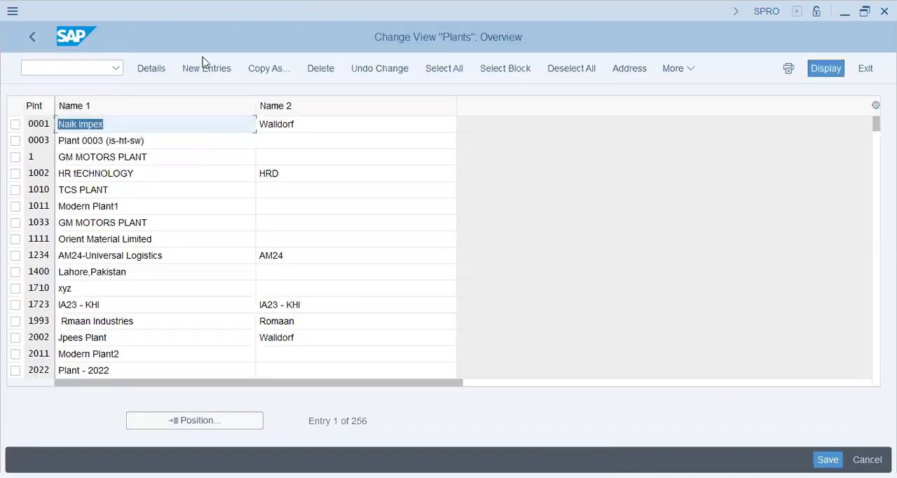
Step: Start a new plant entry Moto and set both Name 1 and Name 2 to Moto Plant - Dubai
{"action": "left_click", "coordinate": [205, 68]}
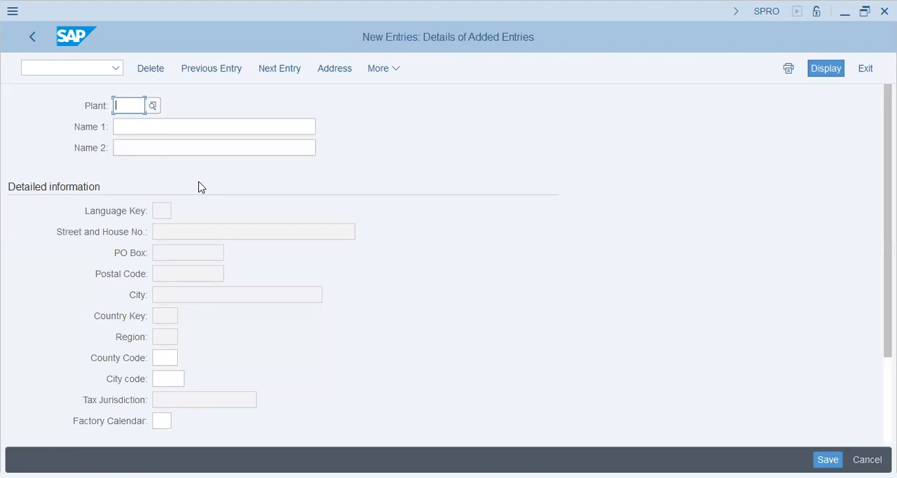
{"action": "type", "text": "Moto"}
{"action": "key", "text": "Tab"}
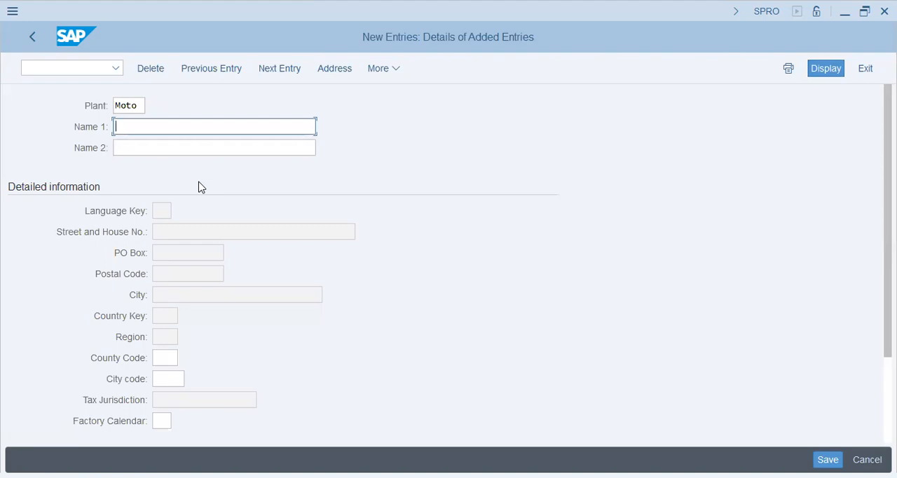
{"action": "type", "text": "Moto Plant - Dubai"}
{"action": "key", "text": "Tab"}
{"action": "type", "text": "MOto"}
{"action": "type", "text": "oto "}
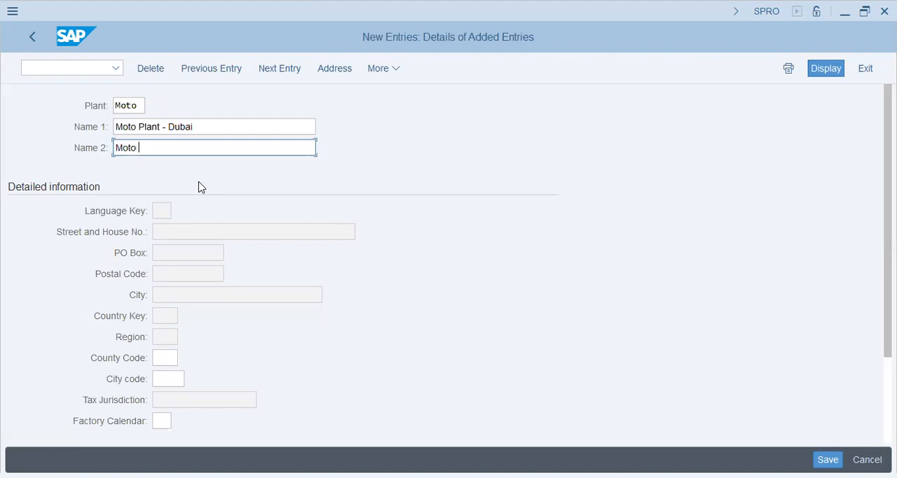
{"action": "type", "text": "Plant - Dubai"}
{"action": "key", "text": "Tab"}
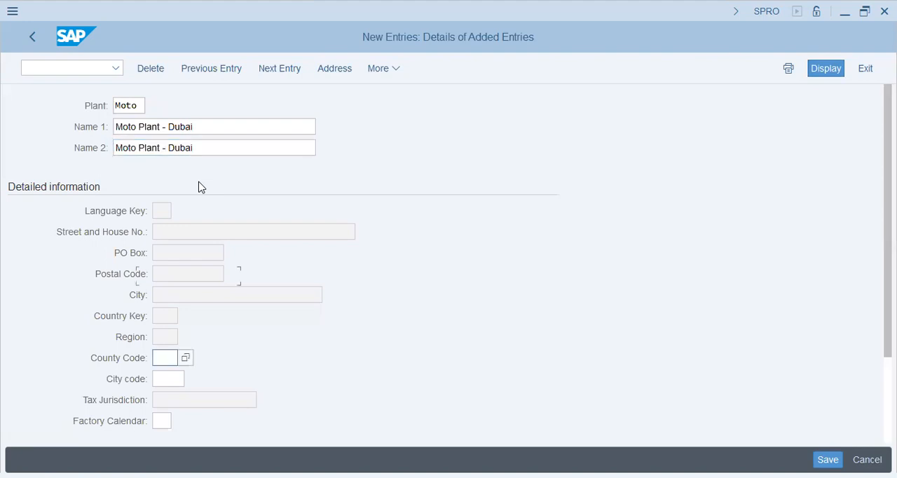
Step: Set the country to AE in the new plant's address and confirm the address
{"action": "key", "text": "Return"}
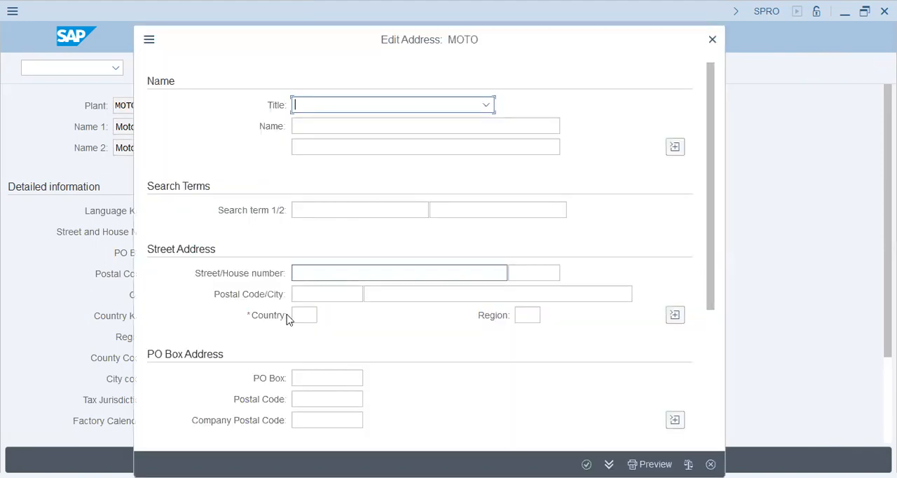
{"action": "left_click", "coordinate": [303, 315]}
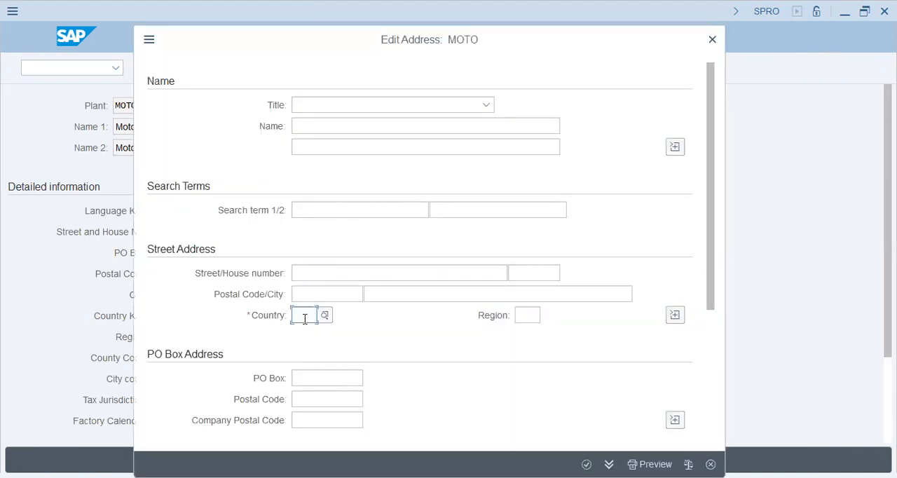
{"action": "type", "text": "ae"}
{"action": "key", "text": "Tab"}
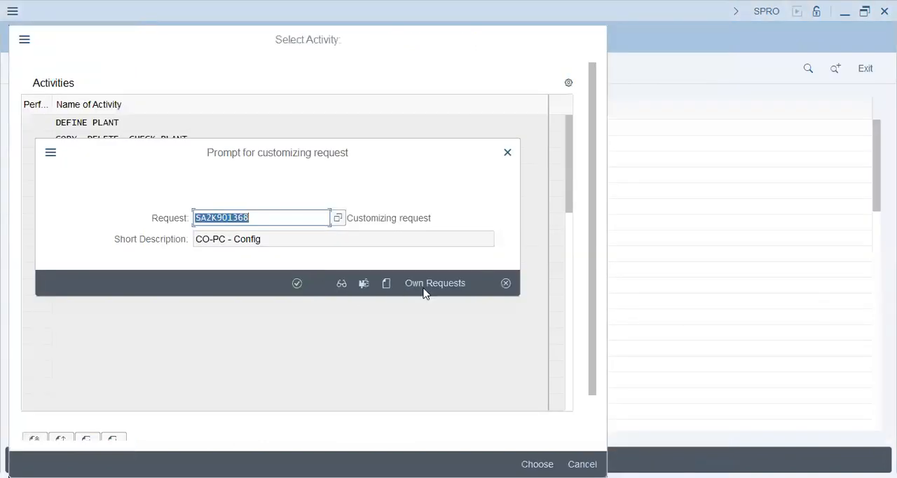
Step: Search the own customizing requests by owner's name, pick the ZIL - MM/EWM Config request, and save the new plant to it
{"action": "left_click", "coordinate": [423, 292]}
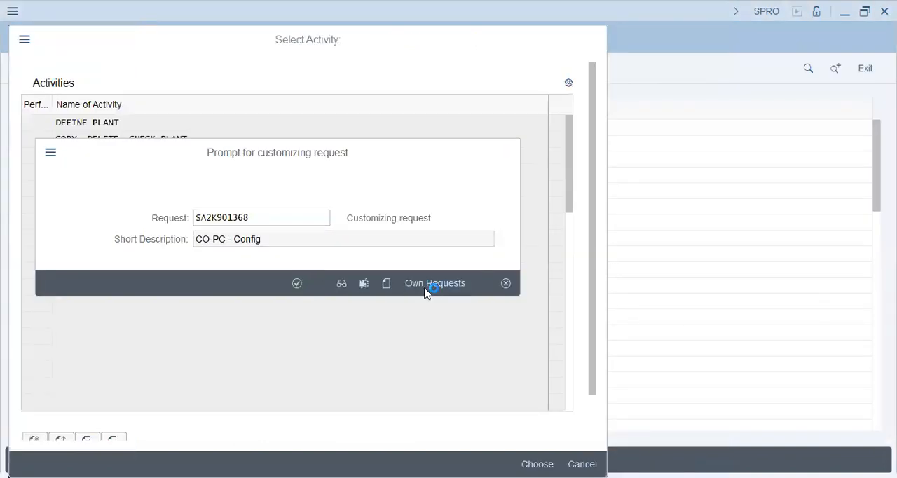
{"action": "left_click", "coordinate": [276, 276]}
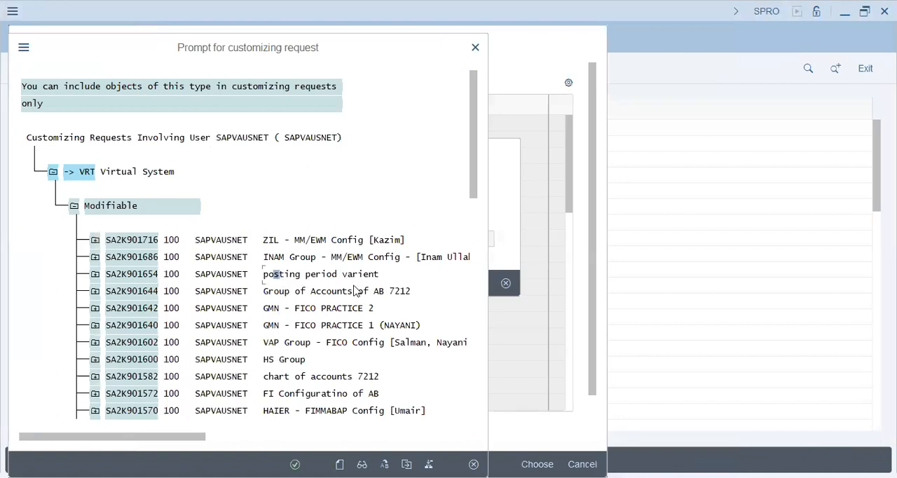
{"action": "double_click", "coordinate": [356, 290]}
{"action": "key", "text": "ctrl+f"}
{"action": "type", "text": "ka"}
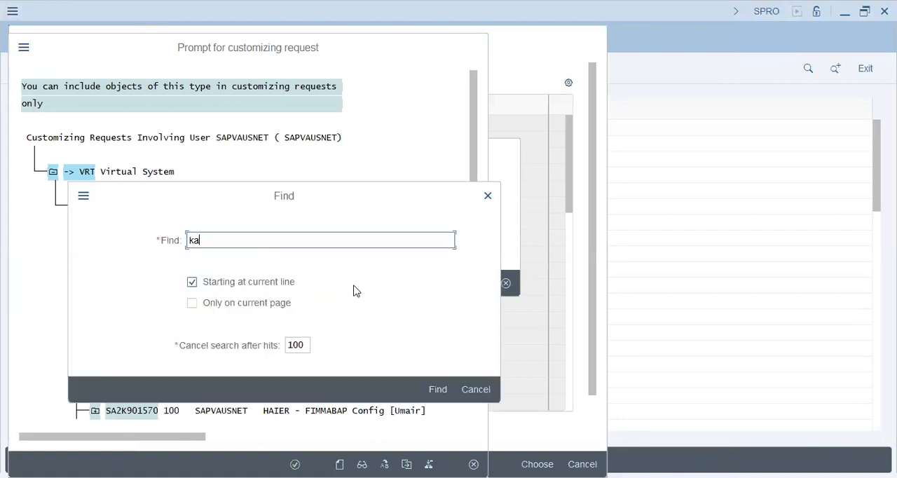
{"action": "type", "text": "zim"}
{"action": "key", "text": "Return"}
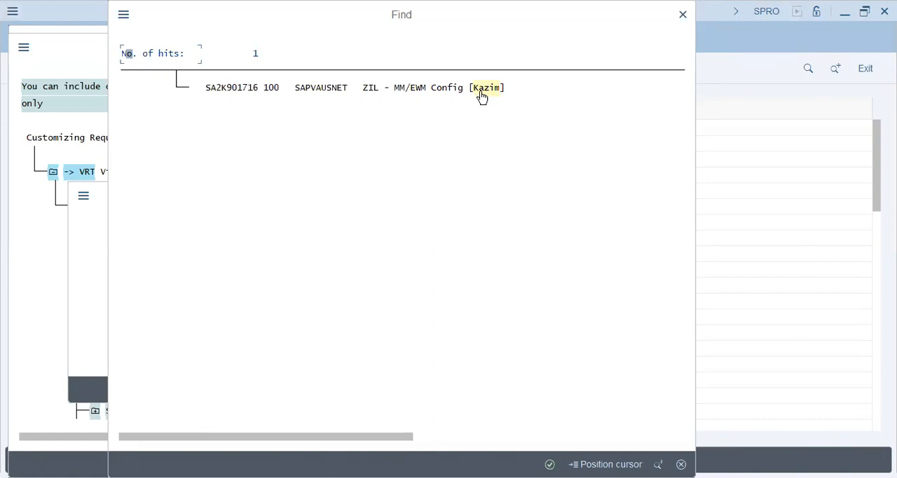
{"action": "left_click", "coordinate": [481, 92]}
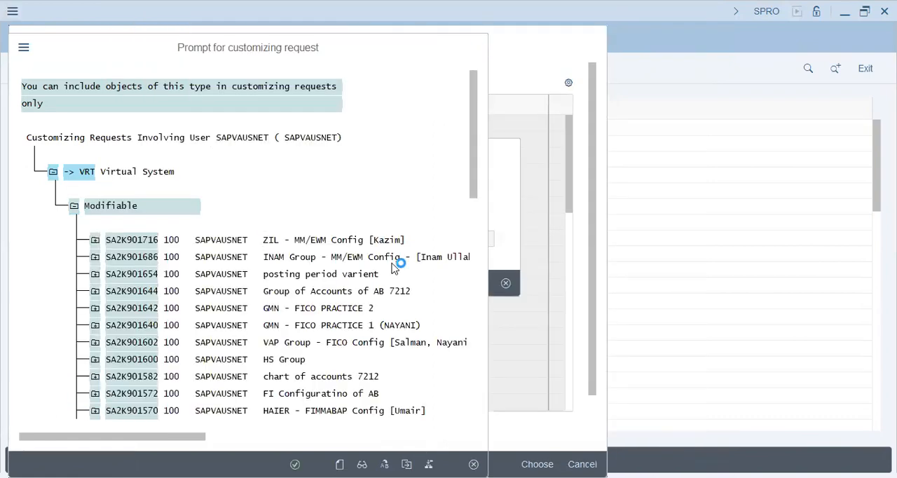
{"action": "left_click", "coordinate": [297, 284]}
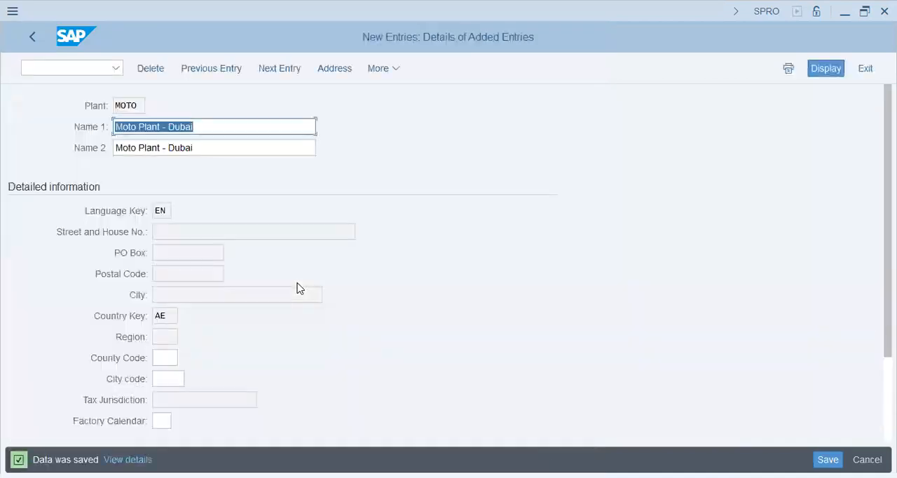
Step: Review the saved plant details, look up plant ZIL in the plants overview, and leave the overview
{"action": "scroll", "coordinate": [297, 287], "scroll_direction": "down", "scroll_amount": 3}
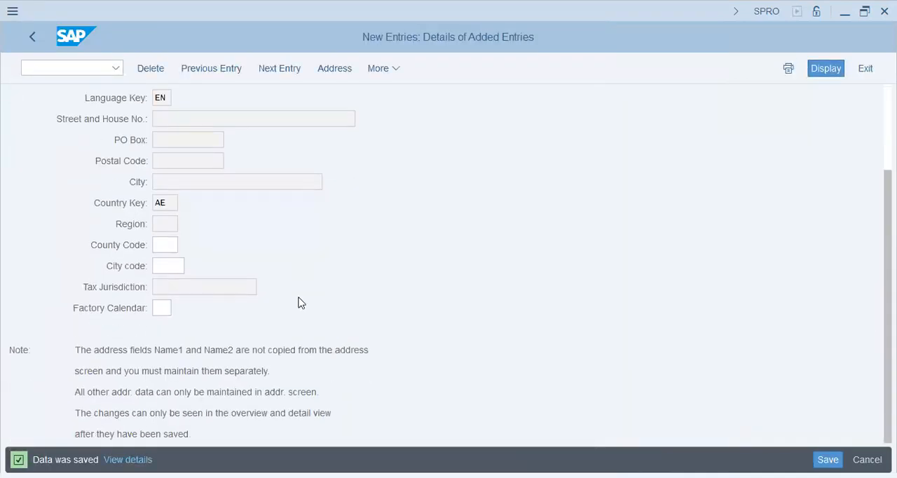
{"action": "left_click", "coordinate": [33, 38]}
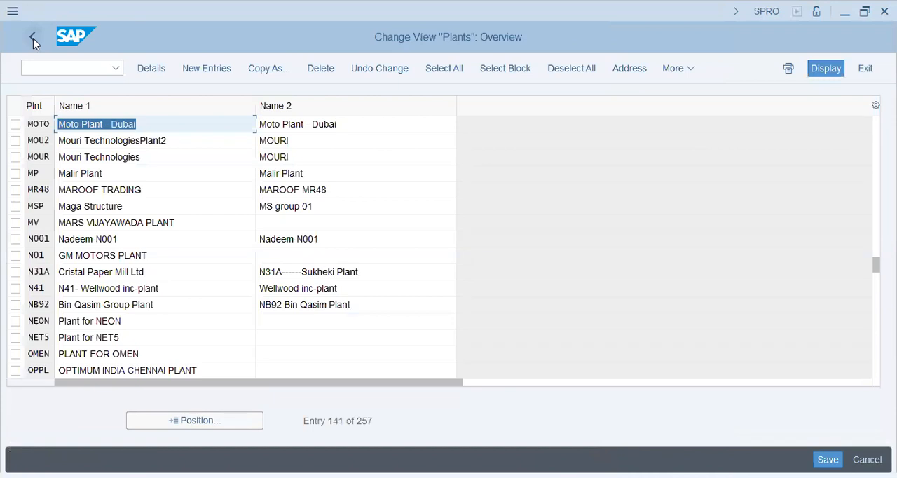
{"action": "left_click", "coordinate": [197, 419]}
{"action": "type", "text": "zil"}
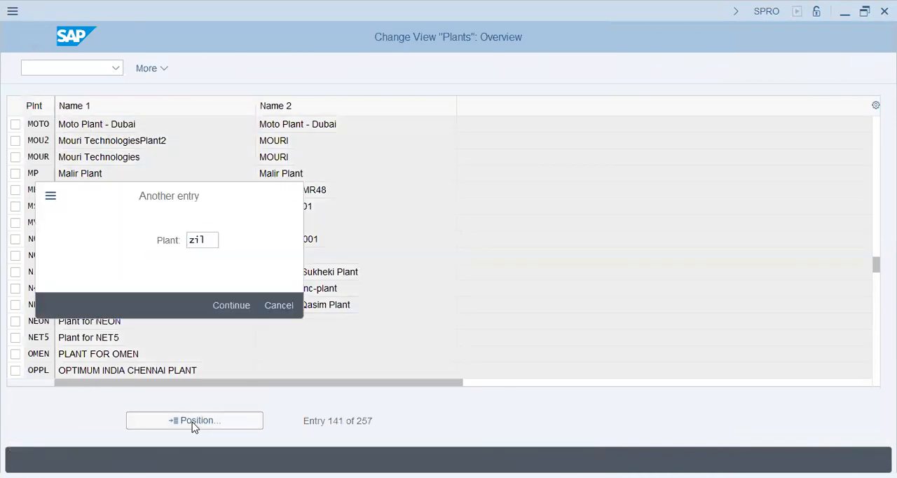
{"action": "key", "text": "Return"}
{"action": "left_click", "coordinate": [344, 126]}
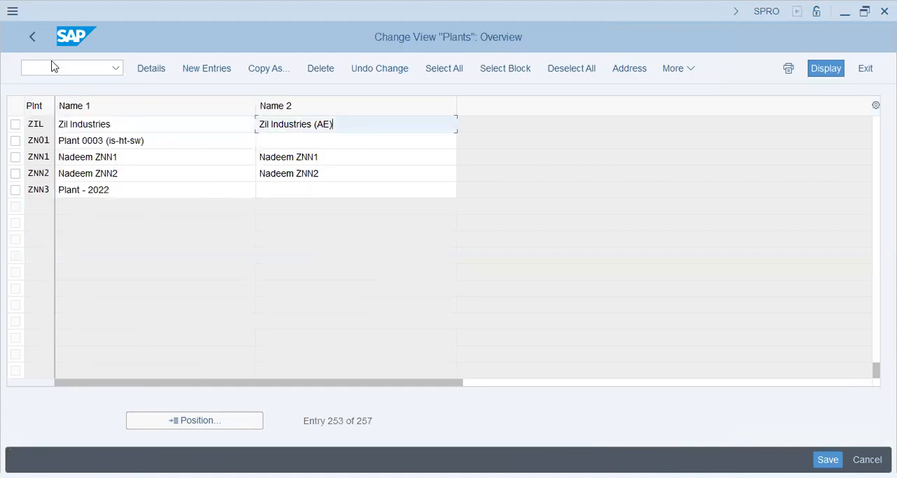
{"action": "left_click", "coordinate": [31, 38]}
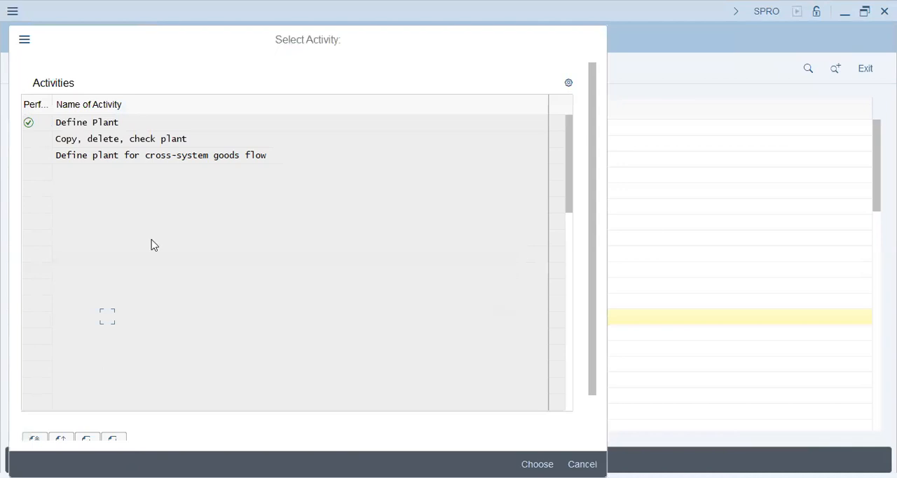
Step: Close the plant activity selection and open the Locations overview from the Logistics - General definition
{"action": "key", "text": "Escape"}
{"action": "left_click", "coordinate": [140, 334]}
{"action": "left_click", "coordinate": [107, 333]}
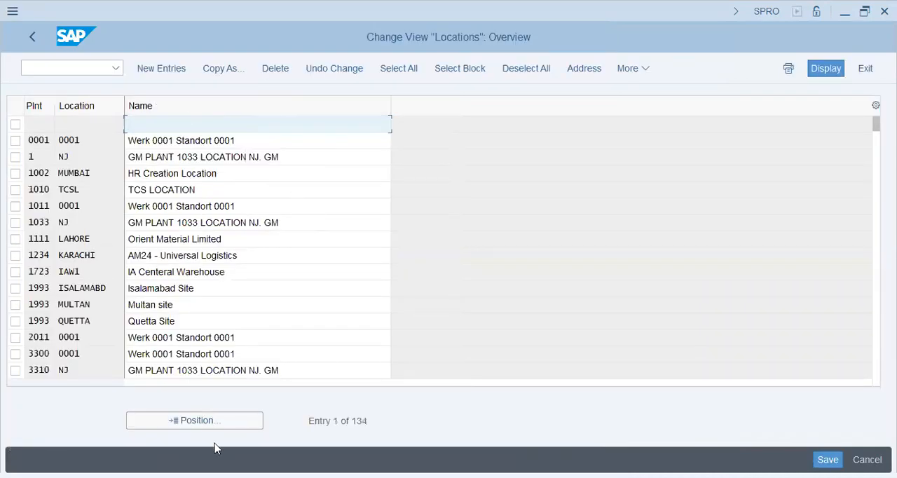
Step: Find plant ZIL's SHJ location in the Locations overview and start copying it
{"action": "left_click", "coordinate": [217, 422]}
{"action": "type", "text": "zil"}
{"action": "key", "text": "Return"}
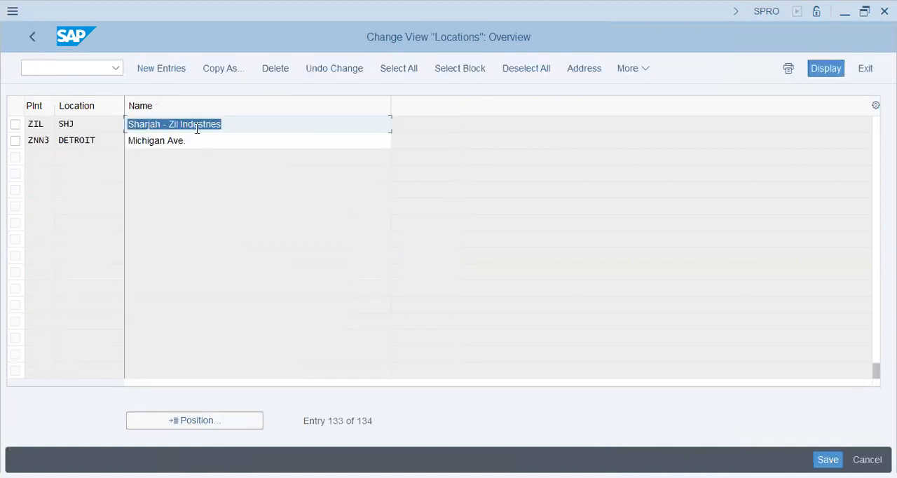
{"action": "left_click", "coordinate": [15, 126]}
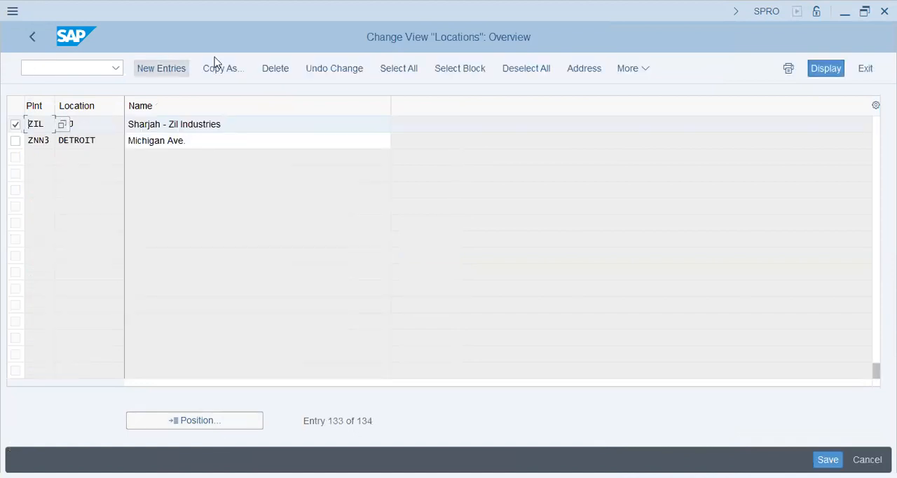
{"action": "left_click", "coordinate": [223, 68]}
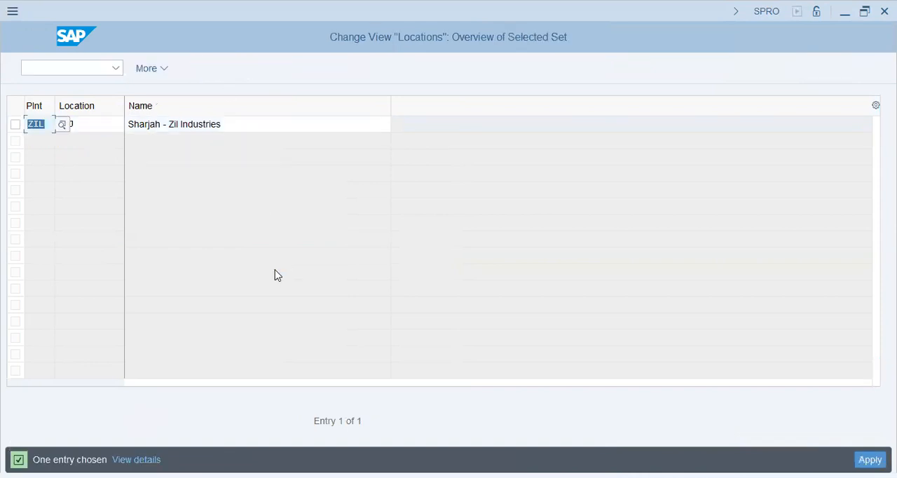
Step: Assign the copied SHJ location to plant MOTO, name it Sharjah - Moto Industries, and accept its address
{"action": "type", "text": "moto"}
{"action": "key", "text": "Tab"}
{"action": "key", "text": "Tab"}
{"action": "key", "text": "End"}
{"action": "key", "text": "Left"}
{"action": "key", "text": "Left"}
{"action": "key", "text": "Left"}
{"action": "key", "text": "Left"}
{"action": "key", "text": "Left"}
{"action": "key", "text": "Left"}
{"action": "key", "text": "Left"}
{"action": "key", "text": "Left"}
{"action": "key", "text": "Left"}
{"action": "key", "text": "Left"}
{"action": "key", "text": "Left"}
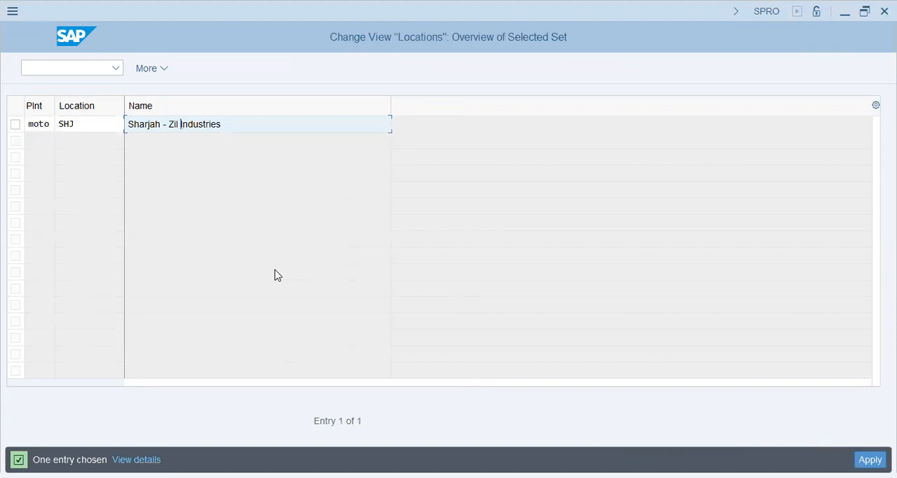
{"action": "key", "text": "shift+Left"}
{"action": "key", "text": "shift+Left"}
{"action": "key", "text": "shift+Left"}
{"action": "type", "text": "Moto"}
{"action": "key", "text": "Return"}
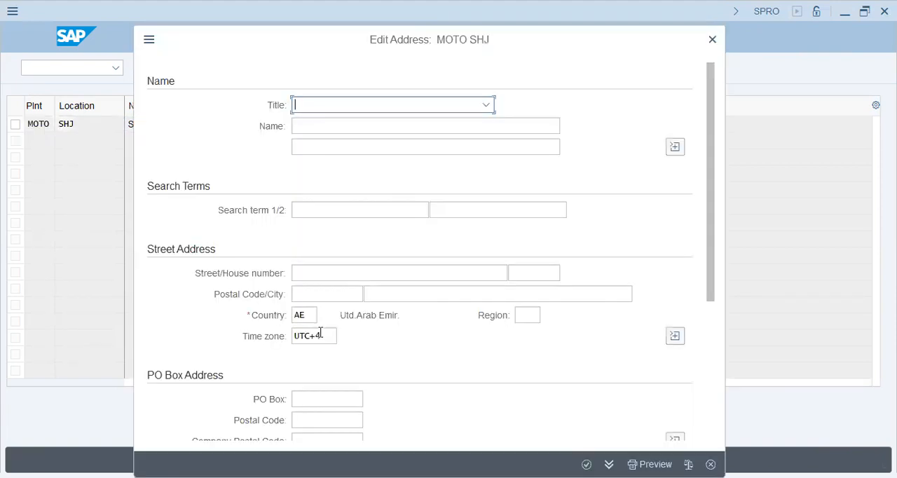
{"action": "left_click", "coordinate": [586, 464]}
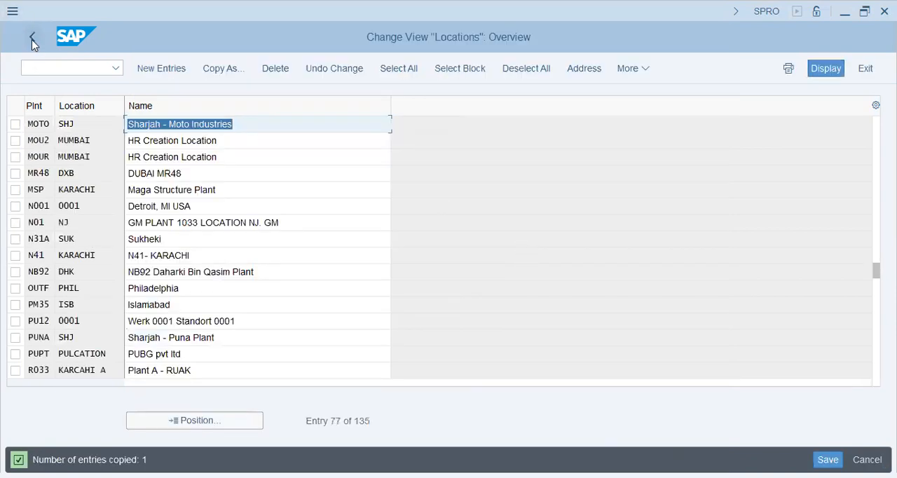
Step: Leave the Locations overview and save the new location to the ZIL - MM/EWM Config customizing request
{"action": "left_click", "coordinate": [33, 40]}
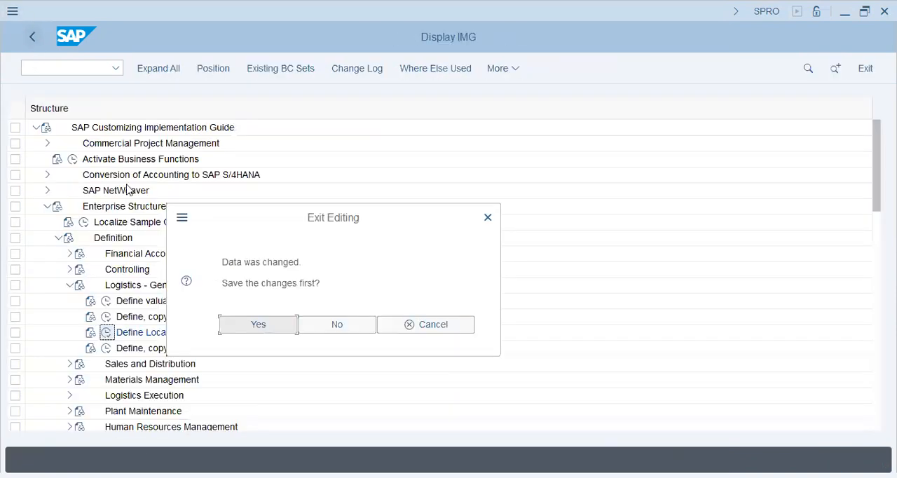
{"action": "left_click", "coordinate": [269, 327]}
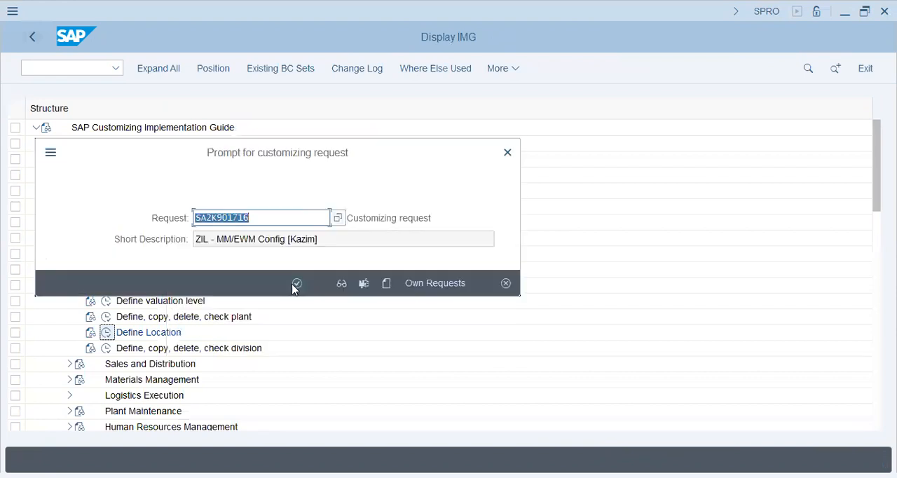
{"action": "left_click", "coordinate": [296, 284]}
Step: Open the Define Division activity under the Logistics - General definition and start new division entries
{"action": "left_click", "coordinate": [106, 348]}
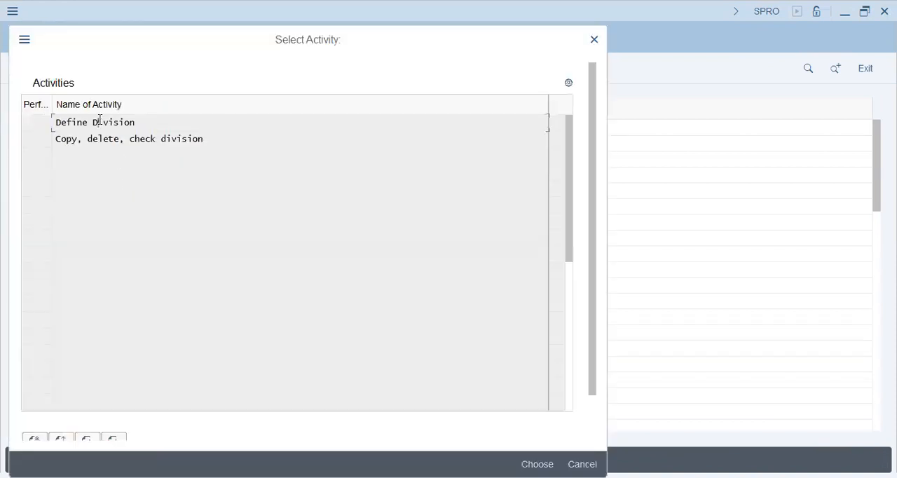
{"action": "double_click", "coordinate": [100, 120]}
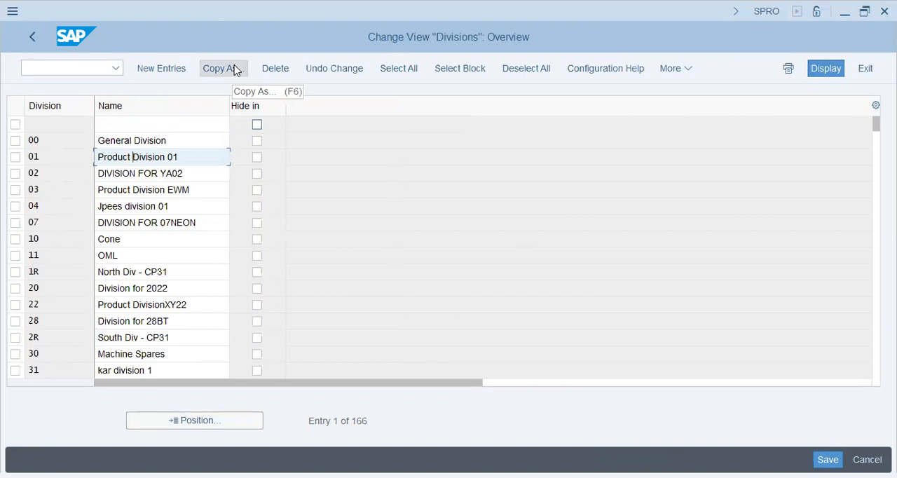
{"action": "left_click", "coordinate": [166, 69]}
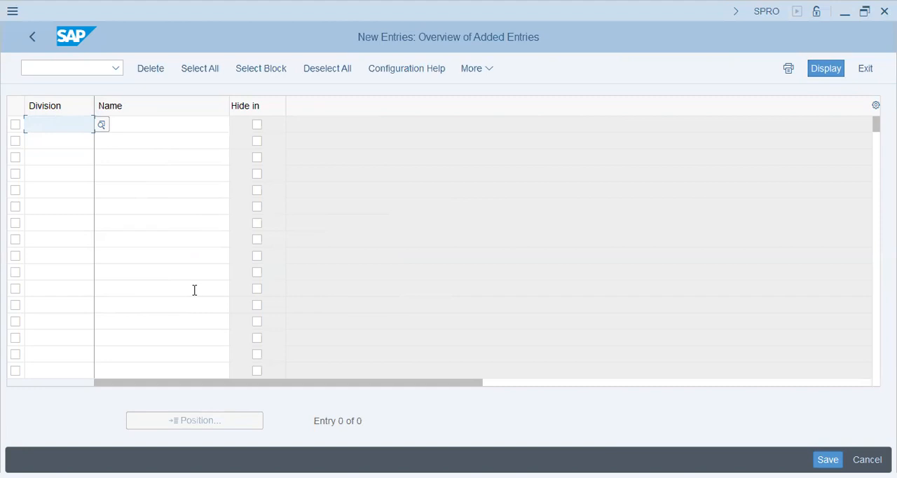
Step: Enter division ZO with the name Zil Oil Distribution
{"action": "left_click", "coordinate": [68, 129]}
{"action": "type", "text": "Z0"}
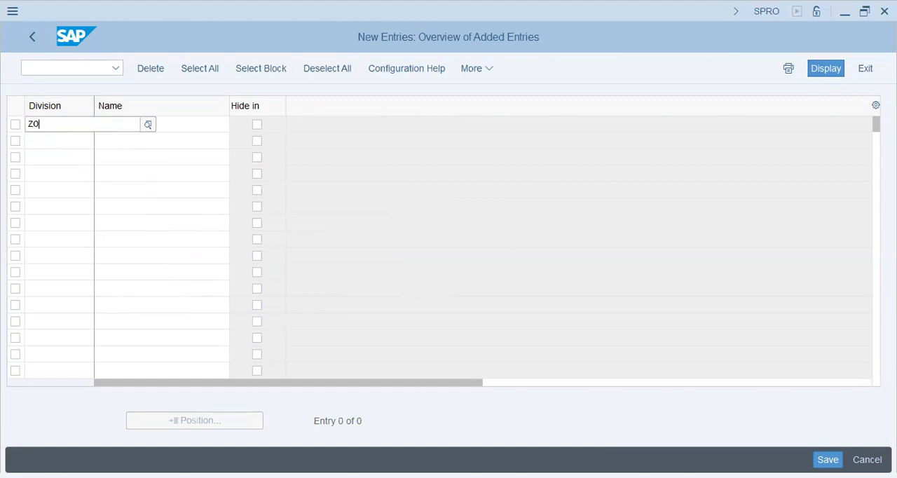
{"action": "key", "text": "Tab"}
{"action": "type", "text": "Zil O"}
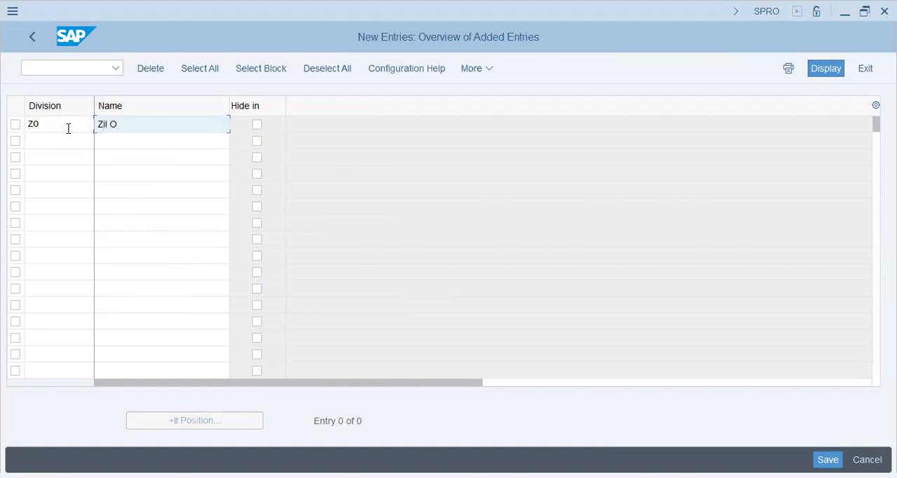
{"action": "type", "text": "il Distribution"}
{"action": "key", "text": "Tab"}
{"action": "key", "text": "Tab"}
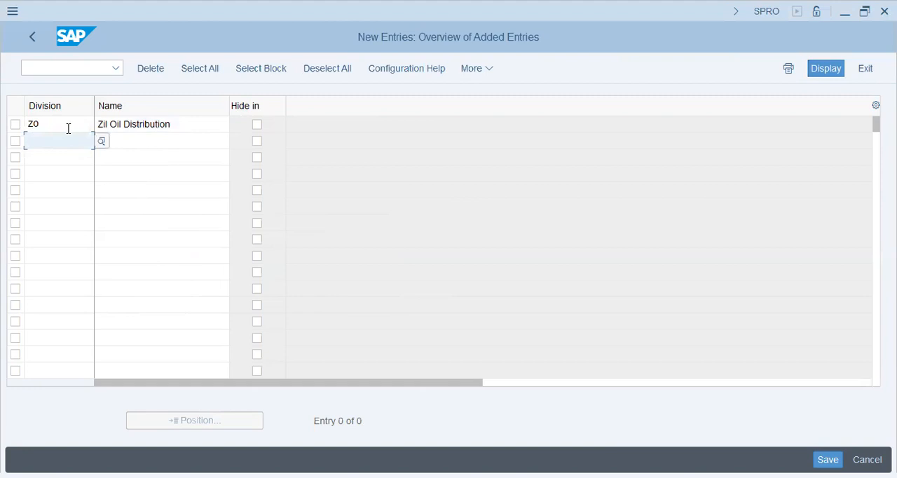
Step: Enter division MM with the name Moto Mobile Prod. and confirm the entries
{"action": "type", "text": "M"}
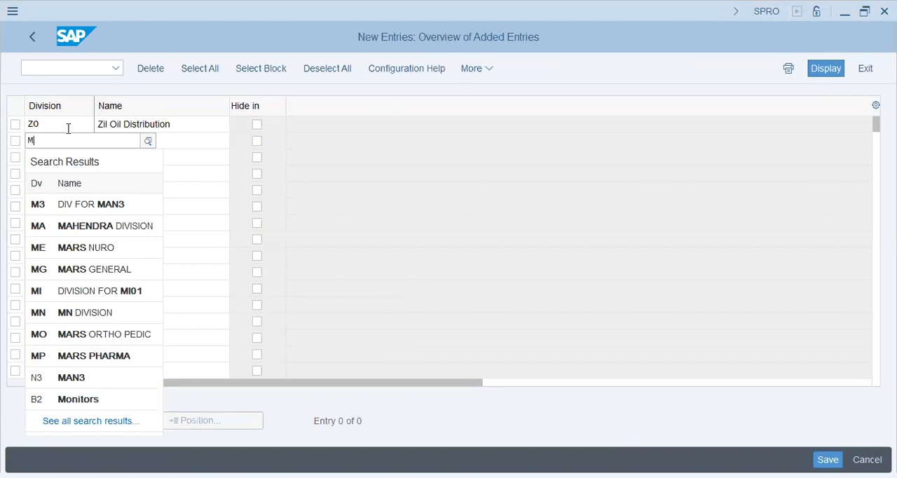
{"action": "type", "text": "M"}
{"action": "key", "text": "Tab"}
{"action": "type", "text": "Mob"}
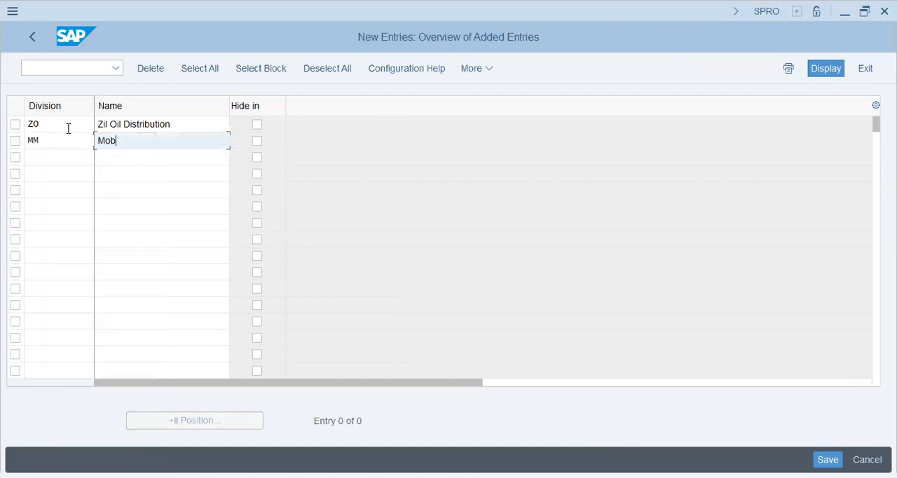
{"action": "type", "text": "ile Manufa"}
{"action": "key", "text": "BackSpace"}
{"action": "key", "text": "BackSpace"}
{"action": "key", "text": "BackSpace"}
{"action": "key", "text": "BackSpace"}
{"action": "key", "text": "BackSpace"}
{"action": "key", "text": "BackSpace"}
{"action": "key", "text": "BackSpace"}
{"action": "key", "text": "BackSpace"}
{"action": "key", "text": "BackSpace"}
{"action": "key", "text": "BackSpace"}
{"action": "key", "text": "BackSpace"}
{"action": "type", "text": "to Mo"}
{"action": "key", "text": "BackSpace"}
{"action": "type", "text": "obile M"}
{"action": "key", "text": "BackSpace"}
{"action": "type", "text": "Product"}
{"action": "key", "text": "BackSpace"}
{"action": "key", "text": "BackSpace"}
{"action": "key", "text": "BackSpace"}
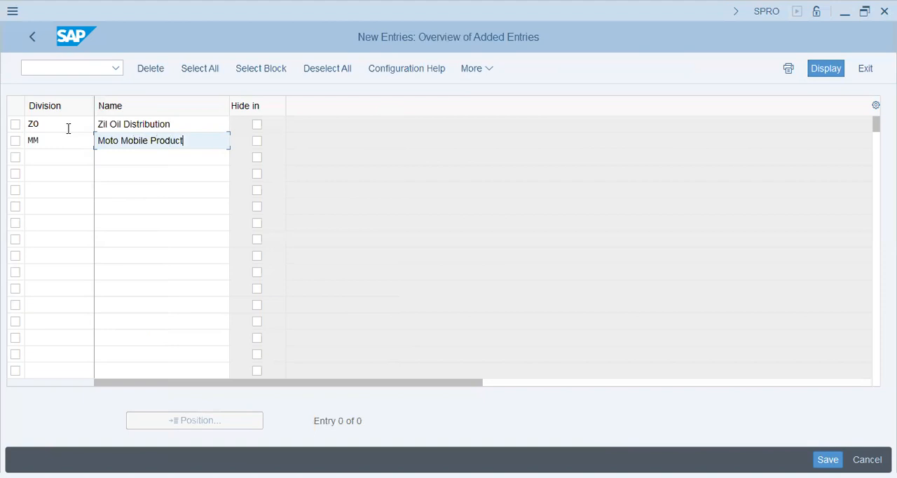
{"action": "type", "text": "."}
{"action": "key", "text": "Return"}
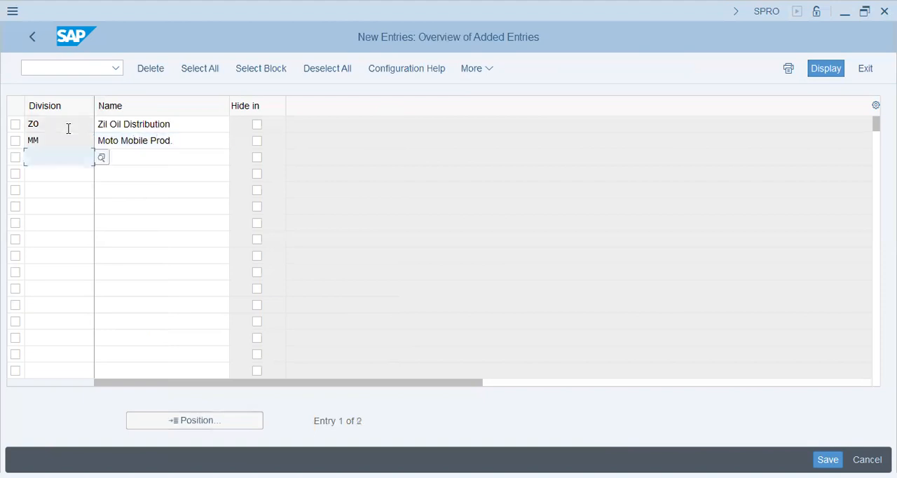
Step: Save the two new divisions to the customizing request and leave the division activities
{"action": "left_click", "coordinate": [836, 456]}
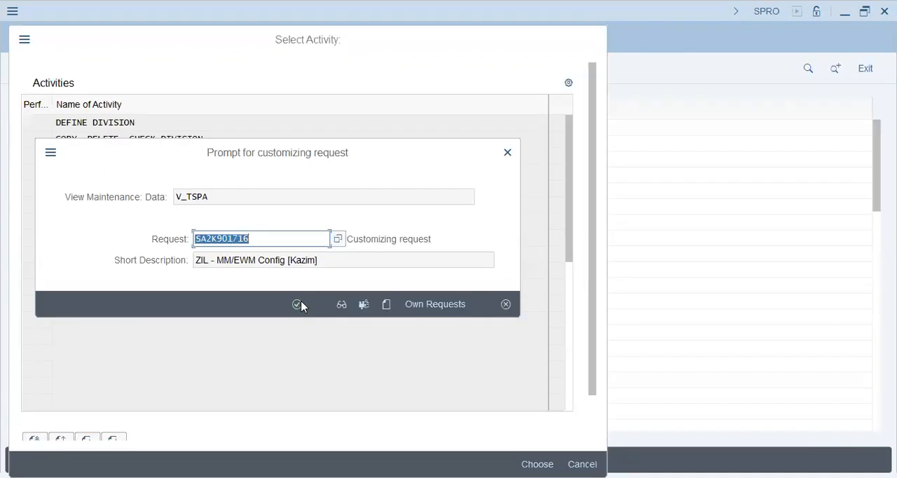
{"action": "left_click", "coordinate": [300, 302]}
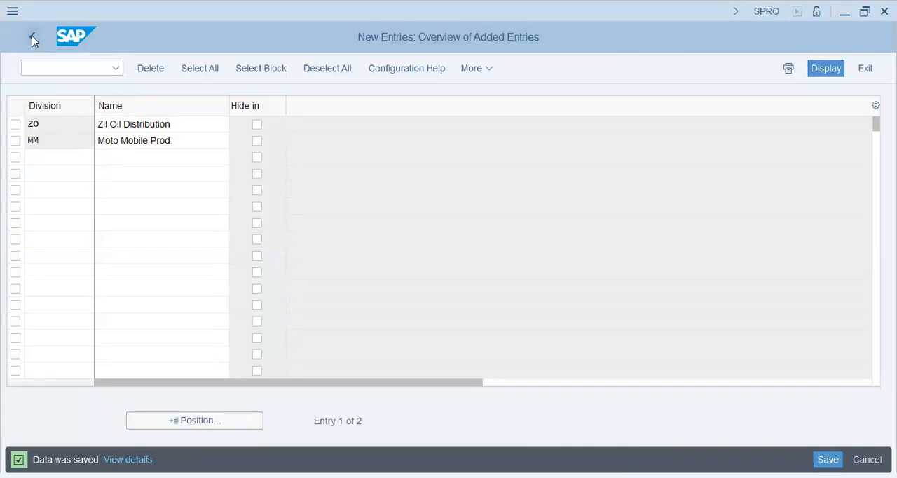
{"action": "left_click", "coordinate": [31, 38]}
{"action": "left_click", "coordinate": [31, 38]}
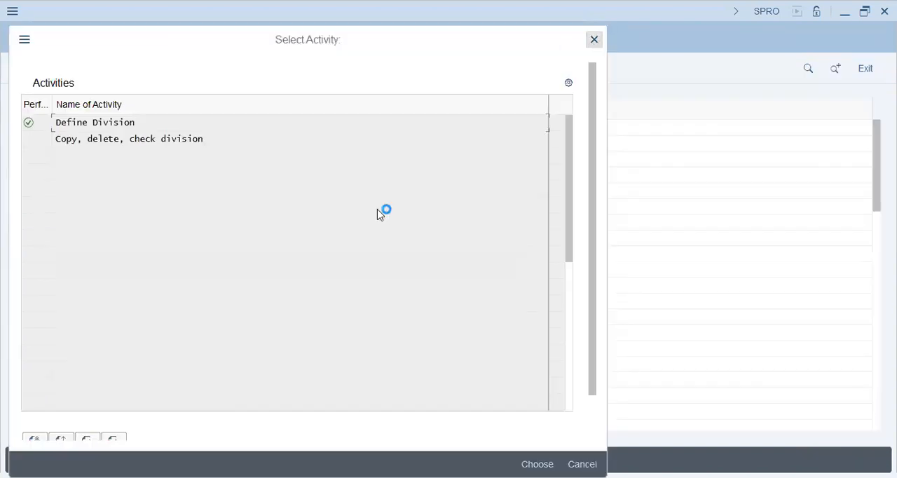
{"action": "key", "text": "Escape"}
Step: Collapse the Logistics - General definition and open Maintain storage location under Materials Management
{"action": "left_click", "coordinate": [158, 336]}
{"action": "left_click", "coordinate": [228, 316]}
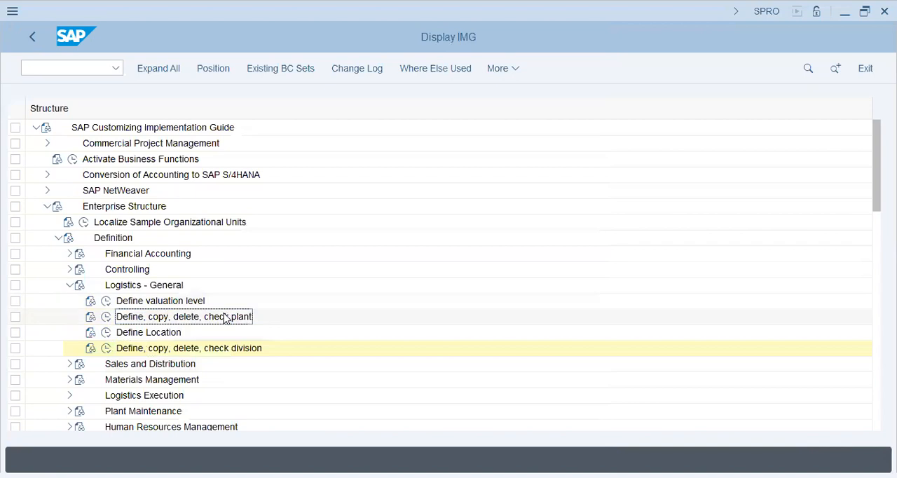
{"action": "left_click", "coordinate": [68, 285]}
{"action": "left_click", "coordinate": [68, 316]}
{"action": "left_click", "coordinate": [166, 351]}
{"action": "left_click", "coordinate": [106, 348]}
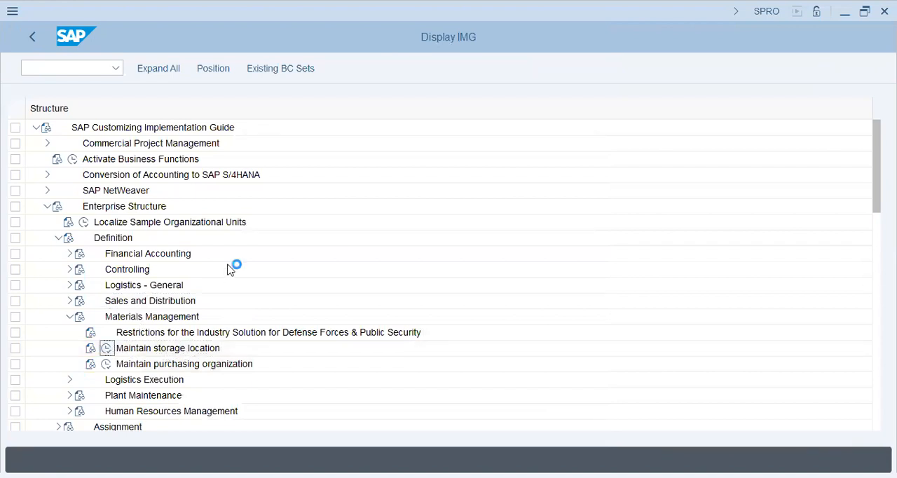
Step: Review the storage locations of plant ZIL as a reference and leave the overview
{"action": "type", "text": "zil"}
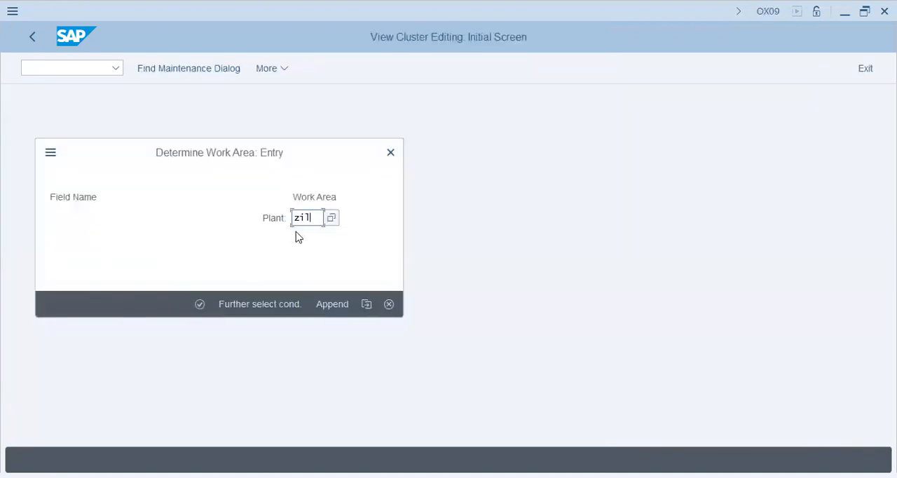
{"action": "key", "text": "Return"}
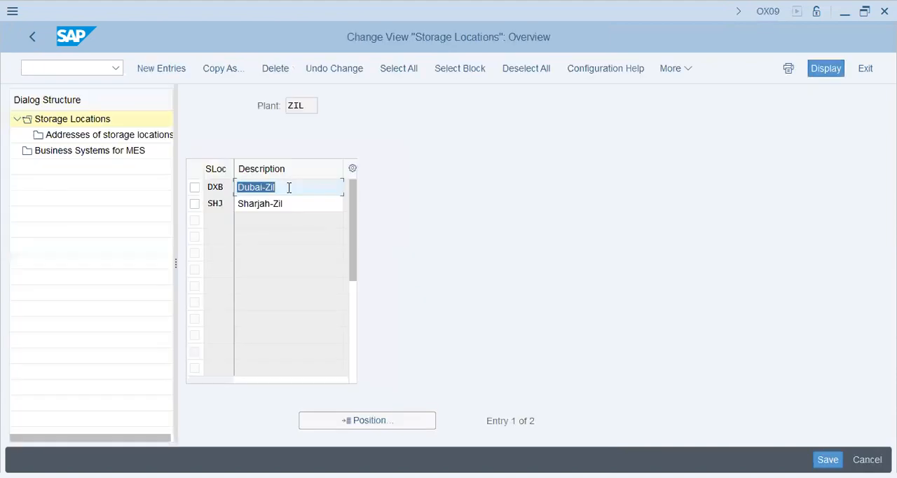
{"action": "left_click", "coordinate": [284, 204]}
{"action": "left_click", "coordinate": [31, 38]}
Step: Reopen storage location maintenance for plant MOTO and start new entries
{"action": "left_click", "coordinate": [106, 349]}
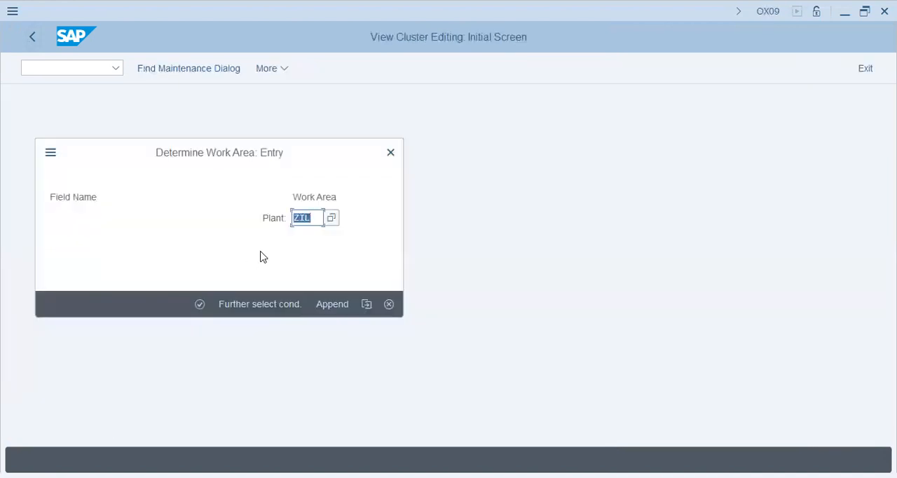
{"action": "type", "text": "moto"}
{"action": "key", "text": "Return"}
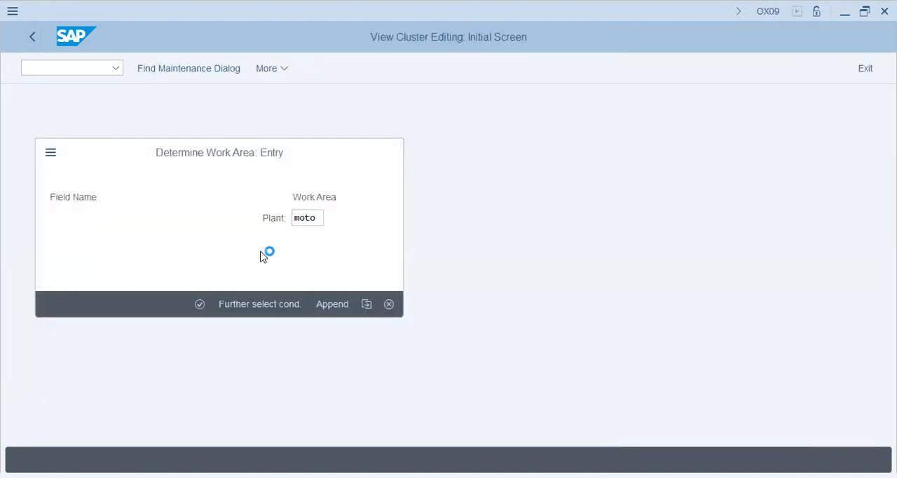
{"action": "left_click", "coordinate": [169, 69]}
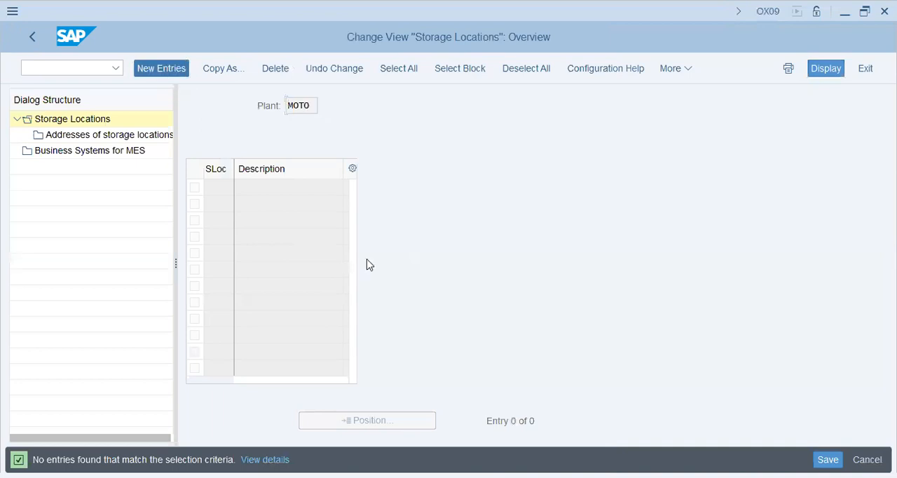
Step: Enter storage locations SHJ, described as Moto - Sharjah, and DXB, described as Moto - Dubai, for plant MOTO
{"action": "type", "text": "shj"}
{"action": "key", "text": "Tab"}
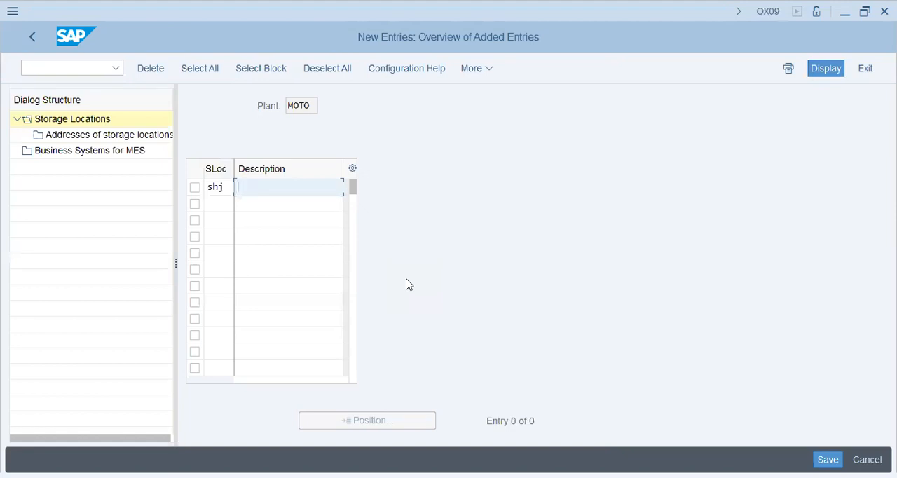
{"action": "type", "text": "Moto - Sharjah"}
{"action": "key", "text": "Tab"}
{"action": "type", "text": "DXB"}
{"action": "key", "text": "Tab"}
{"action": "type", "text": "Moto - Dubai"}
Step: Save the new storage locations to the ZIL - MM/EWM Config customizing request and return to the IMG structure
{"action": "key", "text": "Return"}
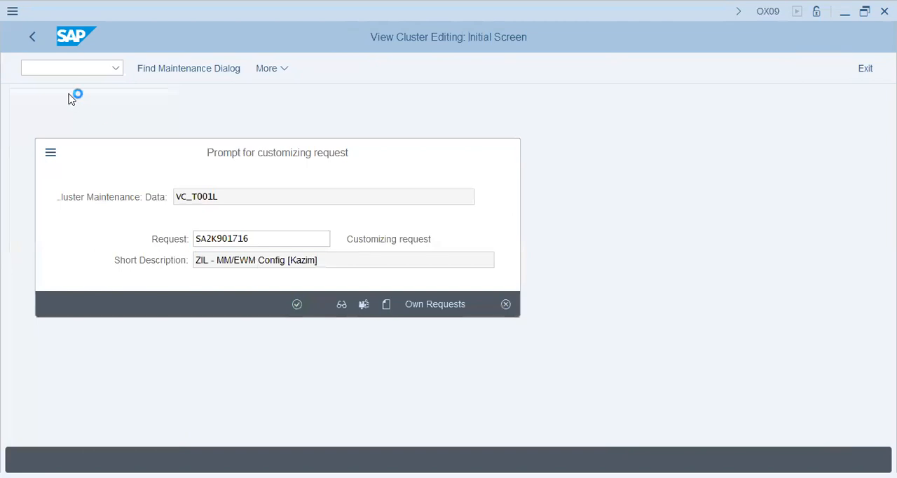
{"action": "key", "text": "Return"}
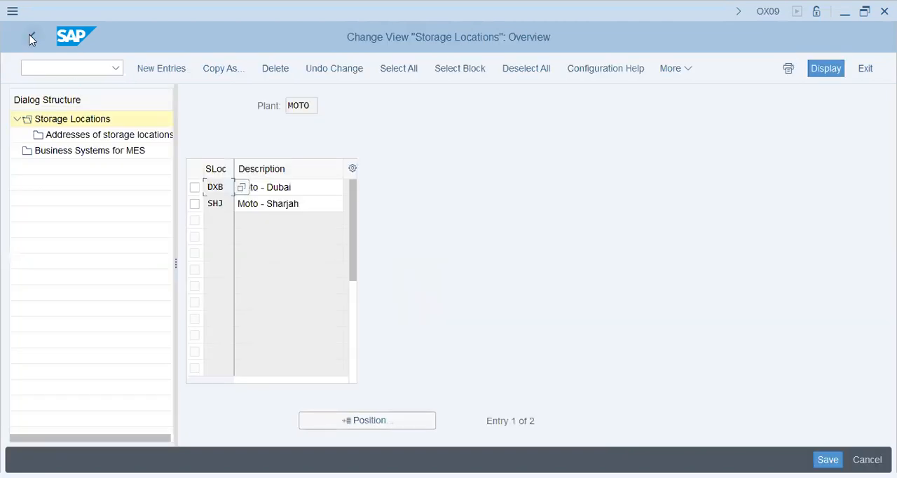
{"action": "left_click", "coordinate": [31, 37]}
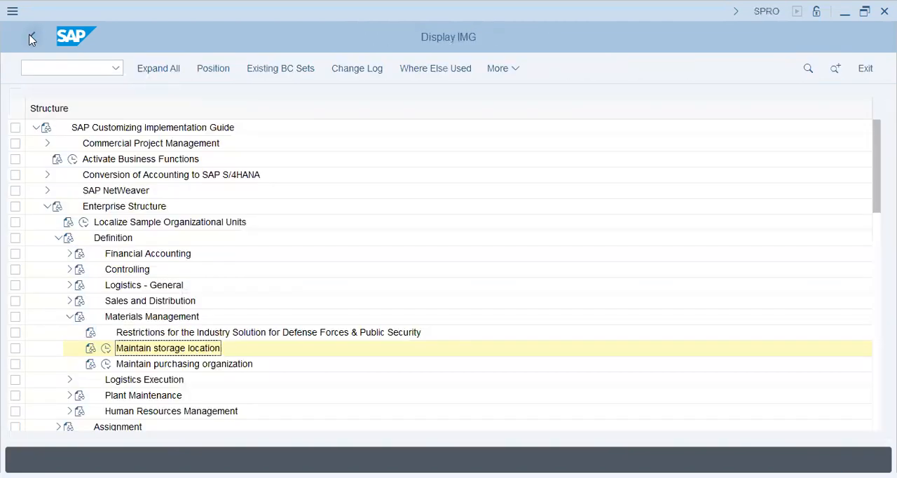
Step: Open the Purchasing Organizations overview under Materials Management and find purchasing organization ZIL
{"action": "left_click", "coordinate": [105, 364]}
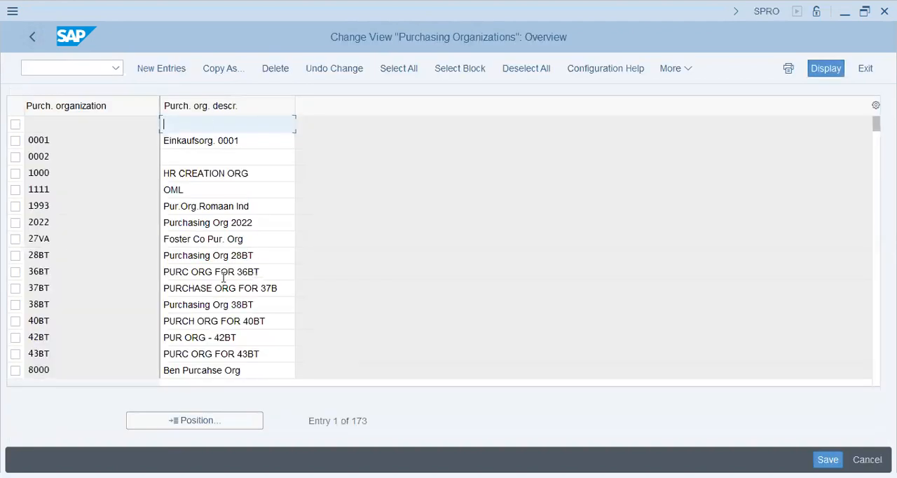
{"action": "left_click", "coordinate": [217, 424]}
{"action": "type", "text": "zil"}
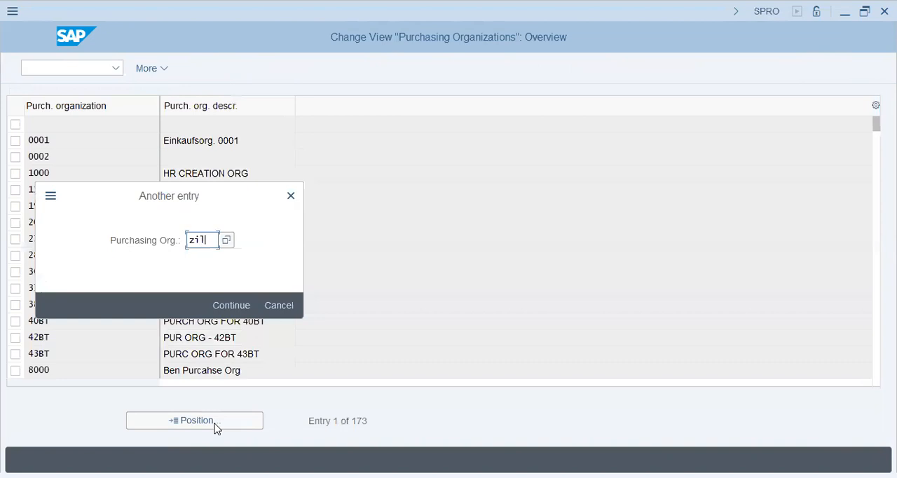
{"action": "key", "text": "Return"}
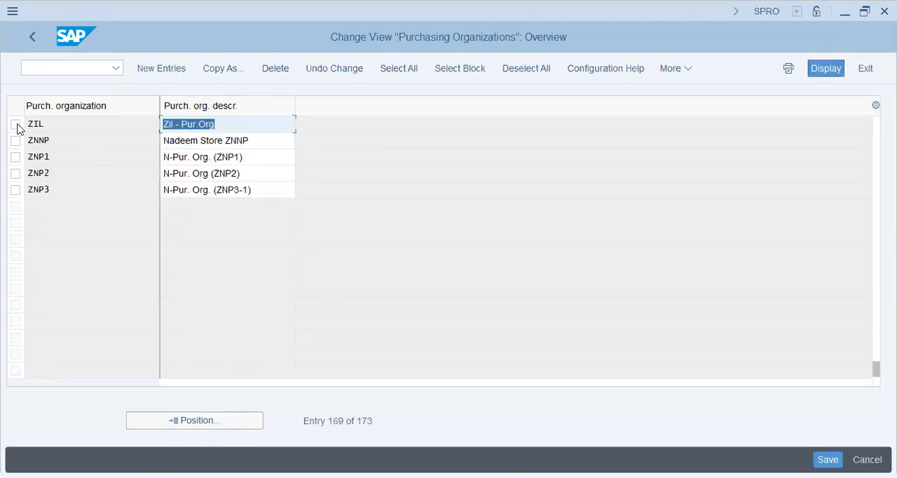
Step: Start a copy of purchasing organization ZIL and enter MMB as the code of the new organization
{"action": "left_click", "coordinate": [15, 124]}
{"action": "left_click", "coordinate": [219, 71]}
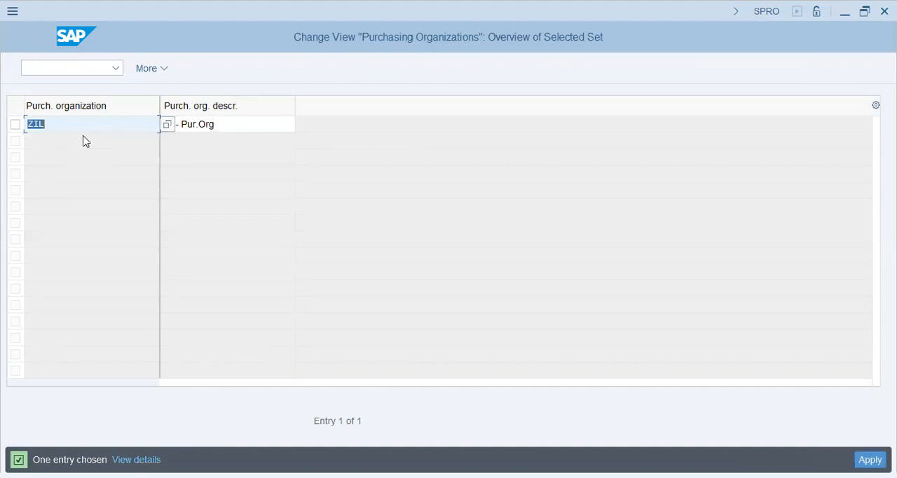
{"action": "type", "text": "M"}
{"action": "key", "text": "BackSpace"}
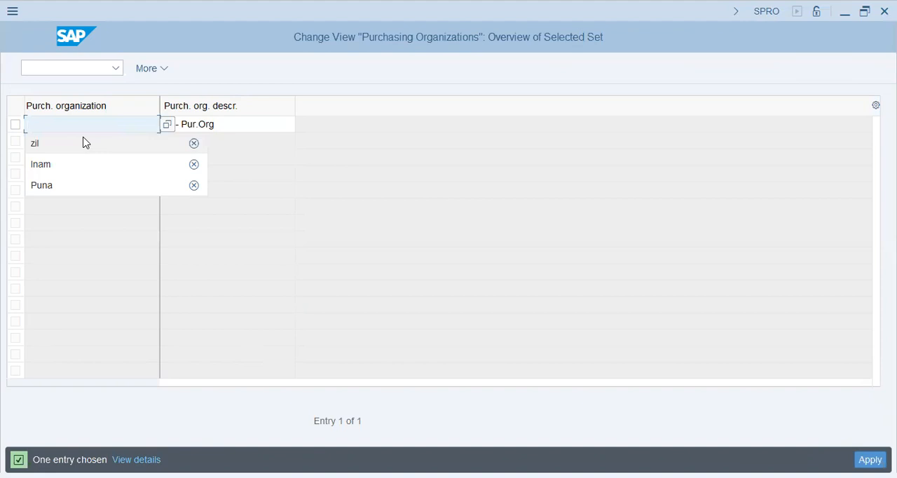
{"action": "type", "text": "MMO"}
{"action": "key", "text": "Tab"}
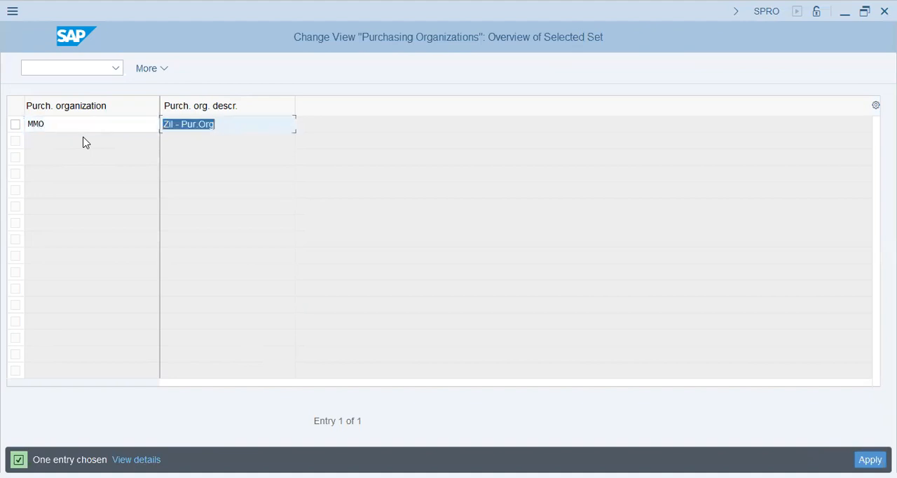
{"action": "key", "text": "shift+Tab"}
{"action": "type", "text": "MM"}
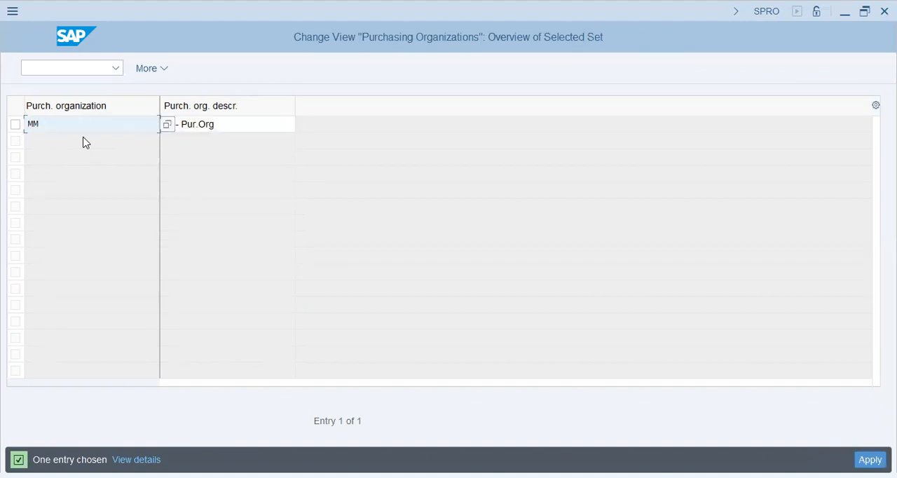
Step: Set the copied purchasing organization's description to Moto-Pur.Org
{"action": "key", "text": "Tab"}
{"action": "key", "text": "BackSpace"}
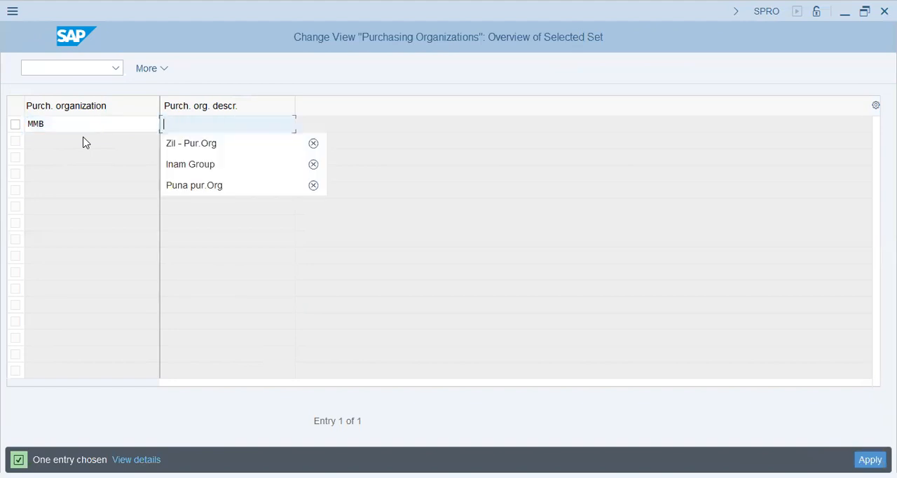
{"action": "type", "text": "Moto-"}
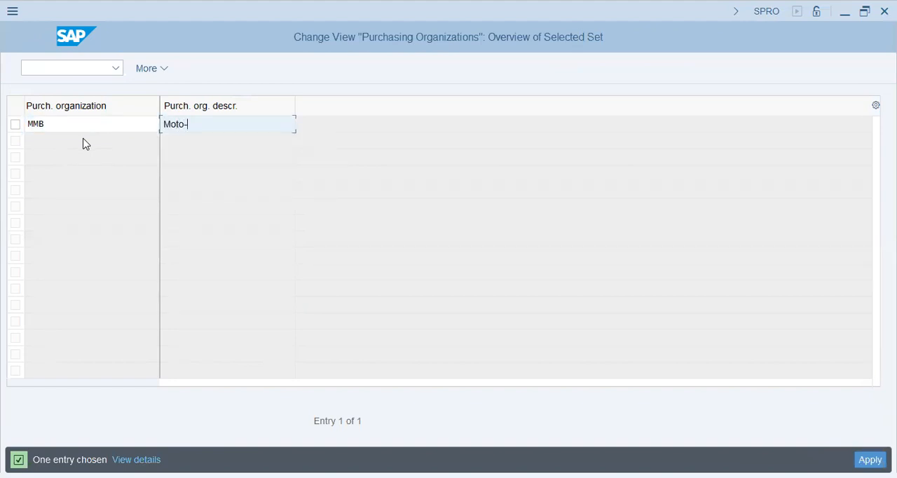
{"action": "type", "text": "Pur.Org"}
{"action": "key", "text": "shift+Tab"}
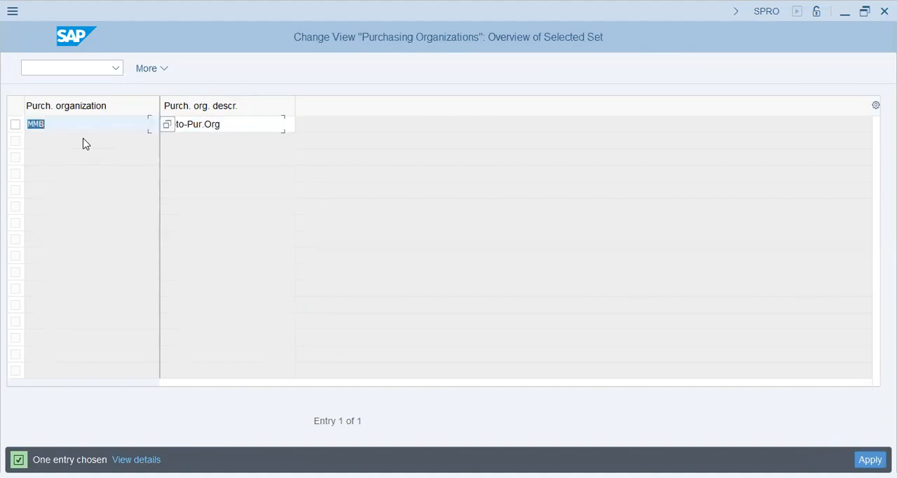
Step: Change the code of the new purchasing organization to MPO
{"action": "key", "text": "Left"}
{"action": "key", "text": "shift+Left"}
{"action": "key", "text": "shift+Left"}
{"action": "key", "text": "shift+Left"}
{"action": "type", "text": "MPO"}
{"action": "key", "text": "Tab"}
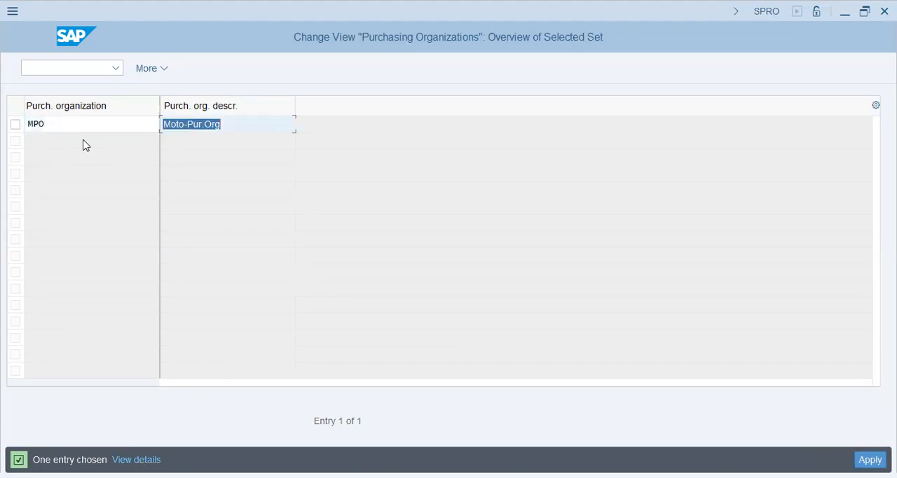
{"action": "left_click", "coordinate": [260, 126]}
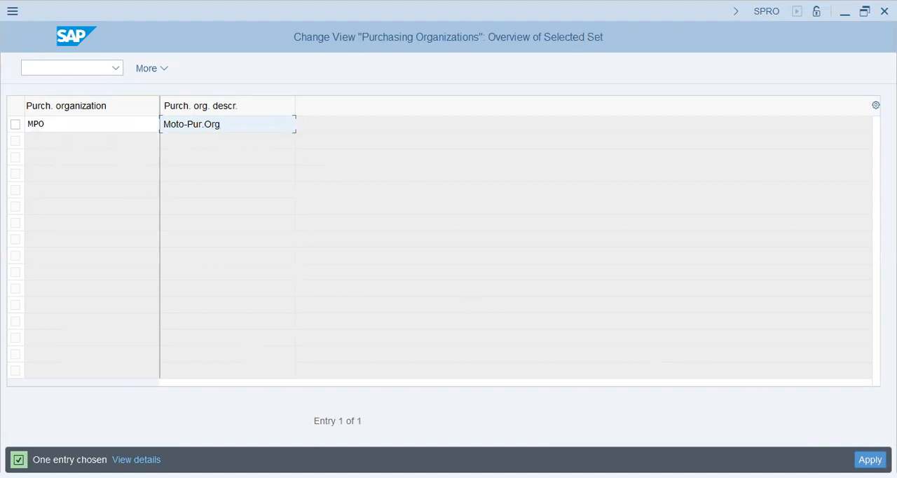
Step: Apply the copy, save it to the ZIL - MM/EWM Config customizing request and return to the IMG structure
{"action": "key", "text": "Return"}
{"action": "key", "text": "ctrl+s"}
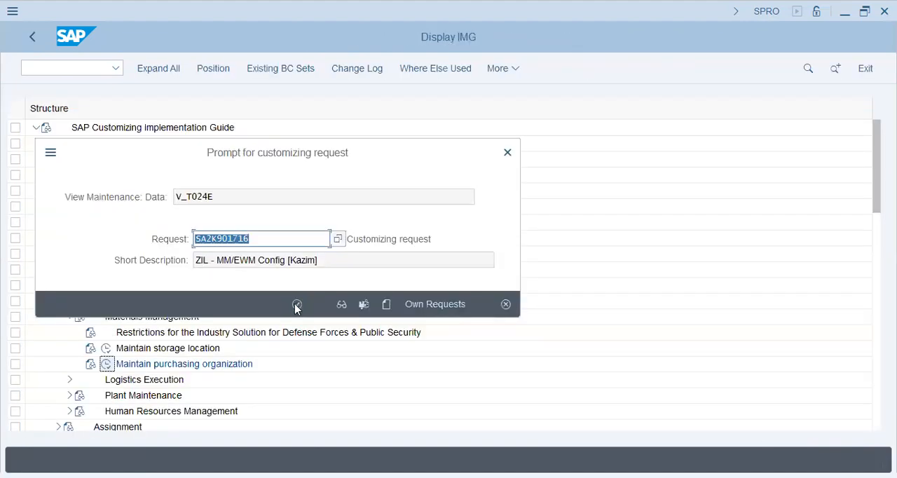
{"action": "left_click", "coordinate": [297, 307]}
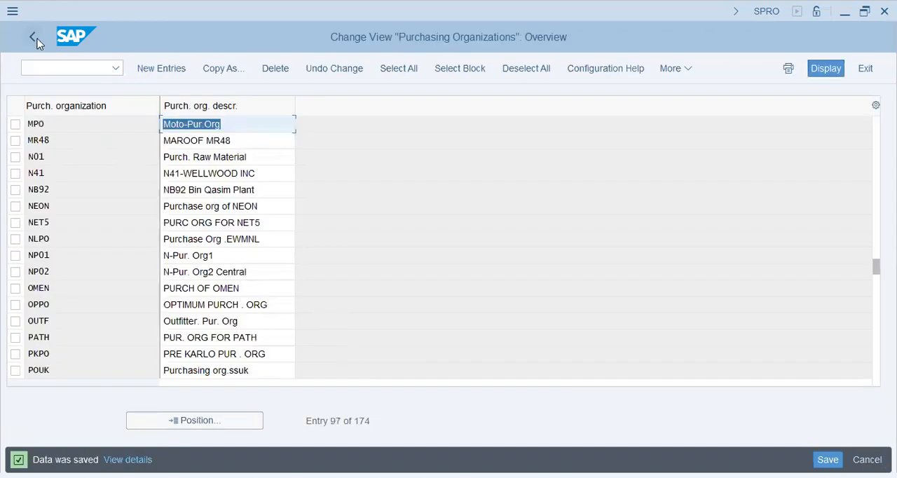
{"action": "left_click", "coordinate": [33, 37]}
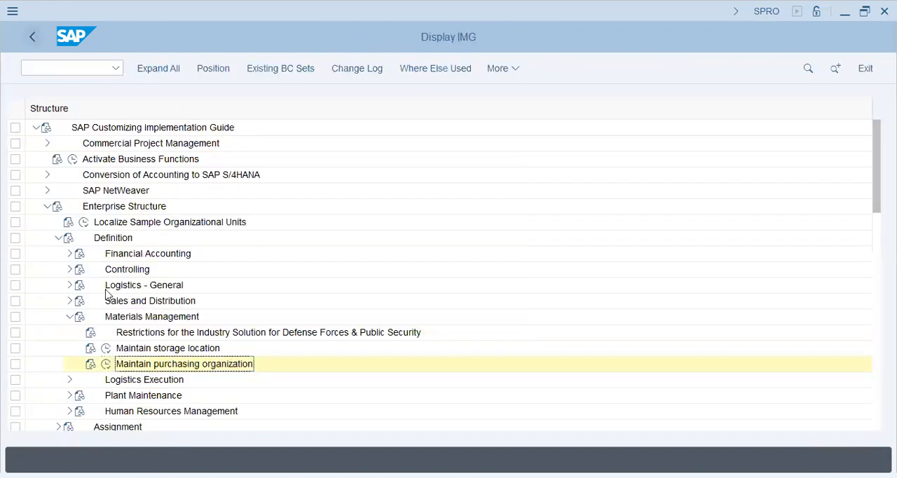
Step: Collapse Materials Management and examine the Logistics Execution definition activities for warehouse numbers, shipping points, loading points and transportation planning points
{"action": "left_click", "coordinate": [71, 317]}
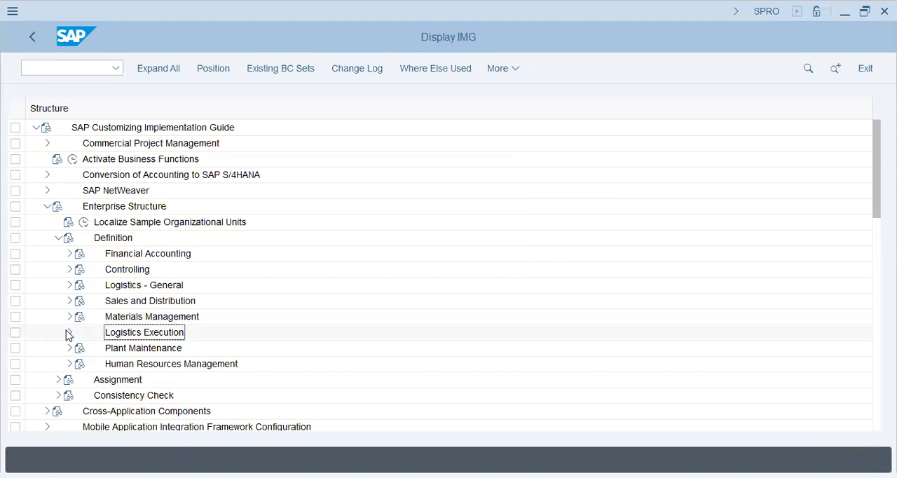
{"action": "left_click", "coordinate": [69, 332]}
{"action": "left_click", "coordinate": [210, 379]}
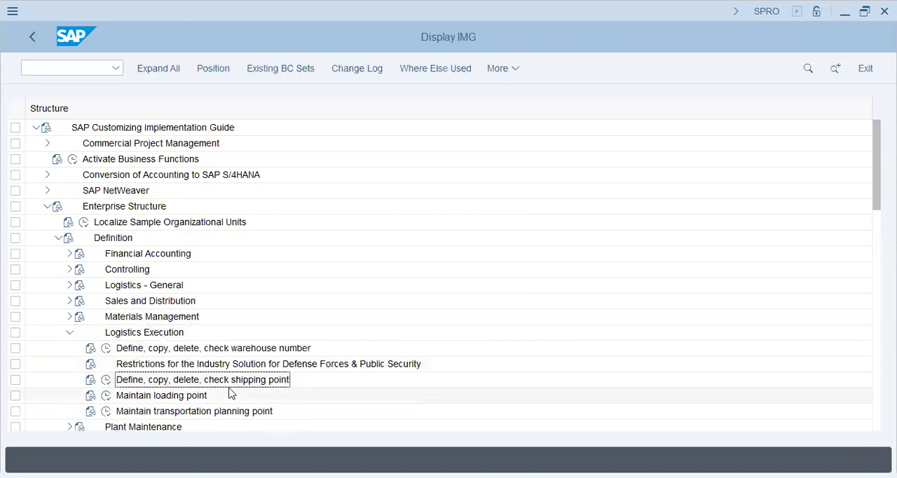
{"action": "left_click", "coordinate": [198, 398]}
{"action": "left_click", "coordinate": [173, 412]}
{"action": "left_click", "coordinate": [173, 397]}
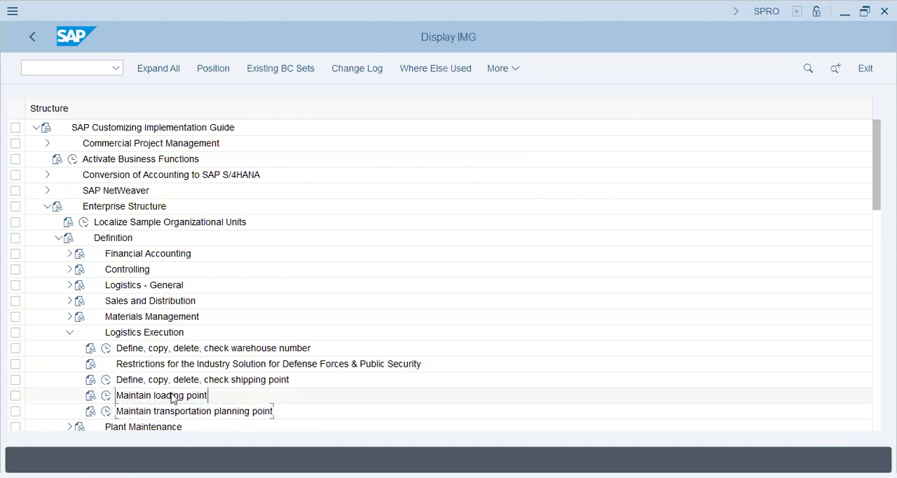
{"action": "left_click", "coordinate": [220, 379]}
{"action": "left_click", "coordinate": [224, 347]}
{"action": "left_click", "coordinate": [234, 379]}
{"action": "left_click", "coordinate": [236, 362]}
{"action": "left_click", "coordinate": [69, 332]}
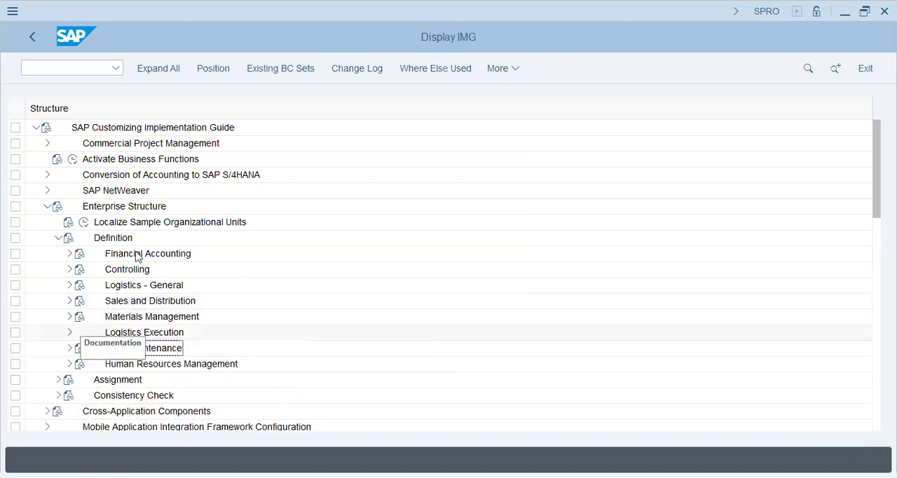